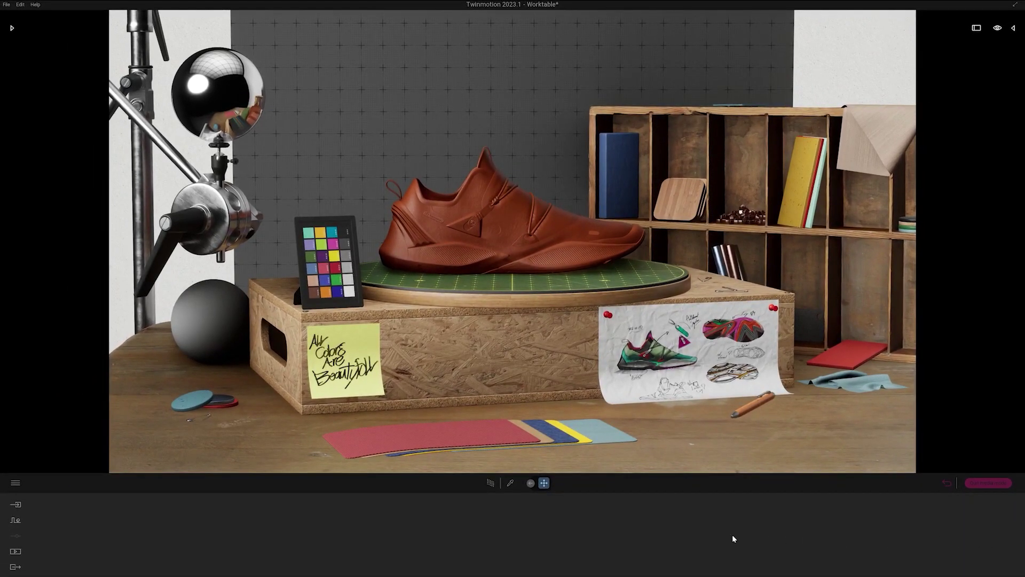
- Open the Studio - Object 360 video from the media section's video items
left_click(22, 553)
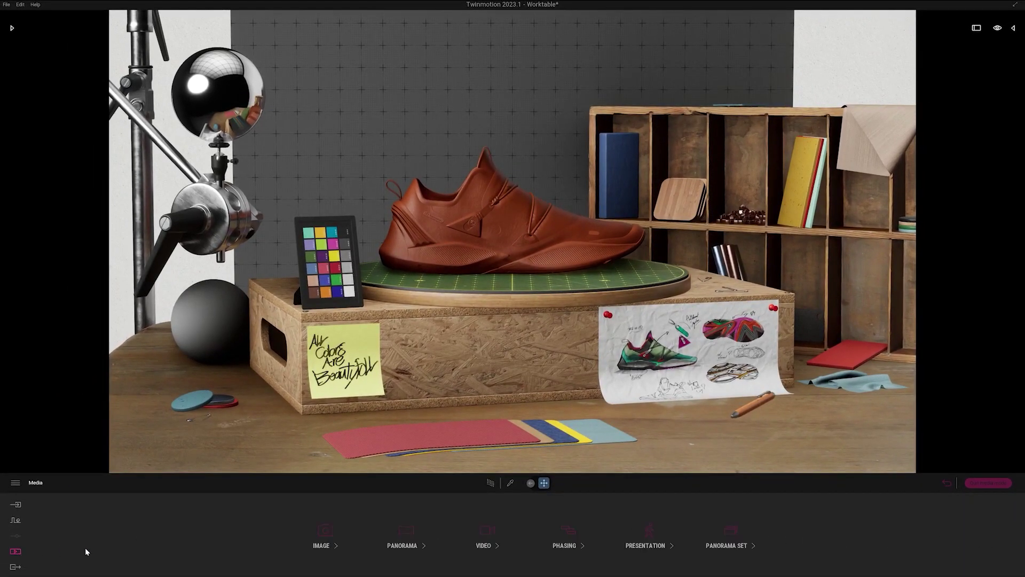
left_click(487, 532)
double_click(141, 514)
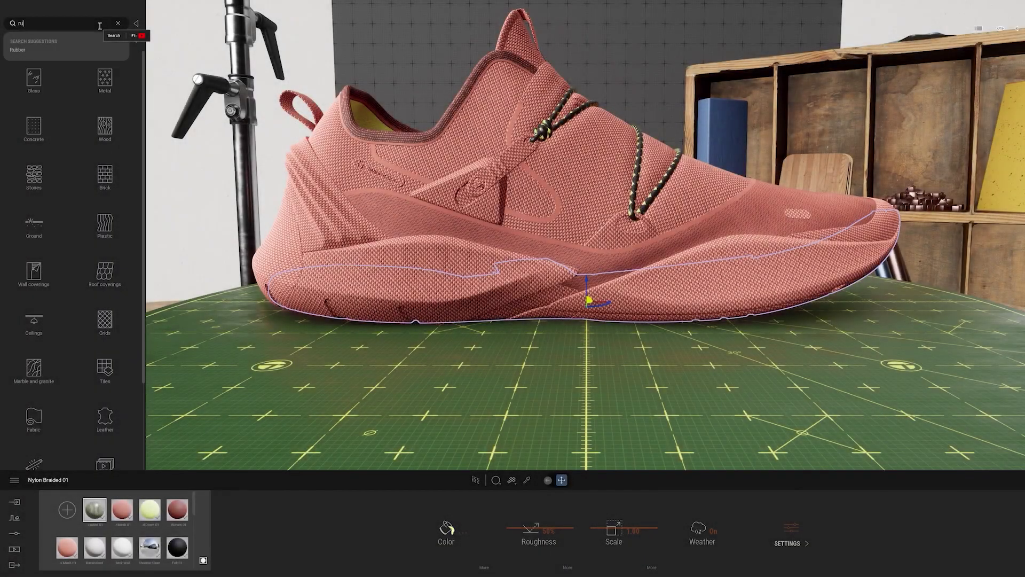
- Apply Rubber Fine 01 to the shoe's triangle badge and give it a darker red
key("Return")
left_click_drag(113, 169, 465, 193)
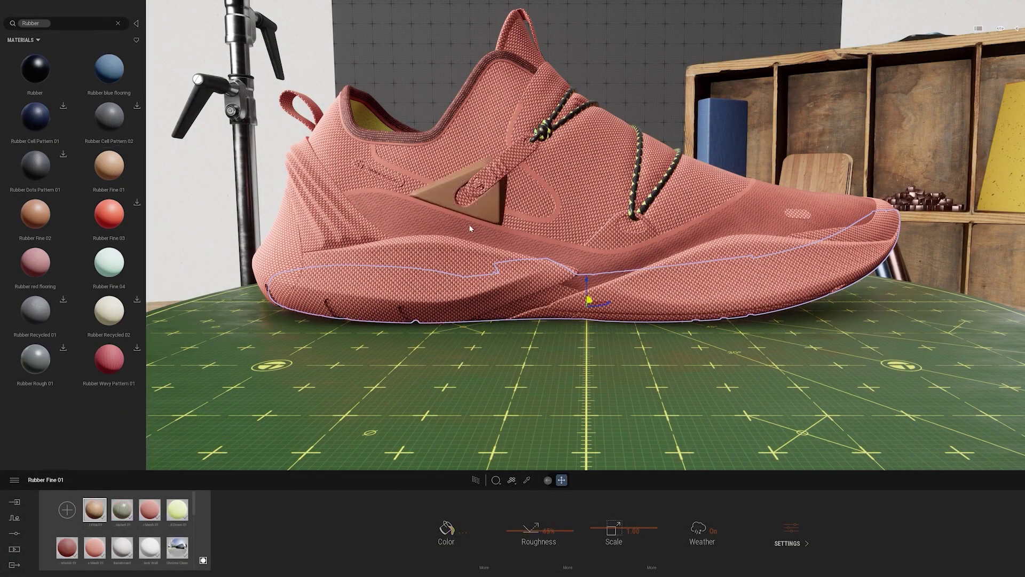
left_click_drag(589, 202, 807, 136)
left_click(722, 233)
left_click_drag(722, 233, 722, 244)
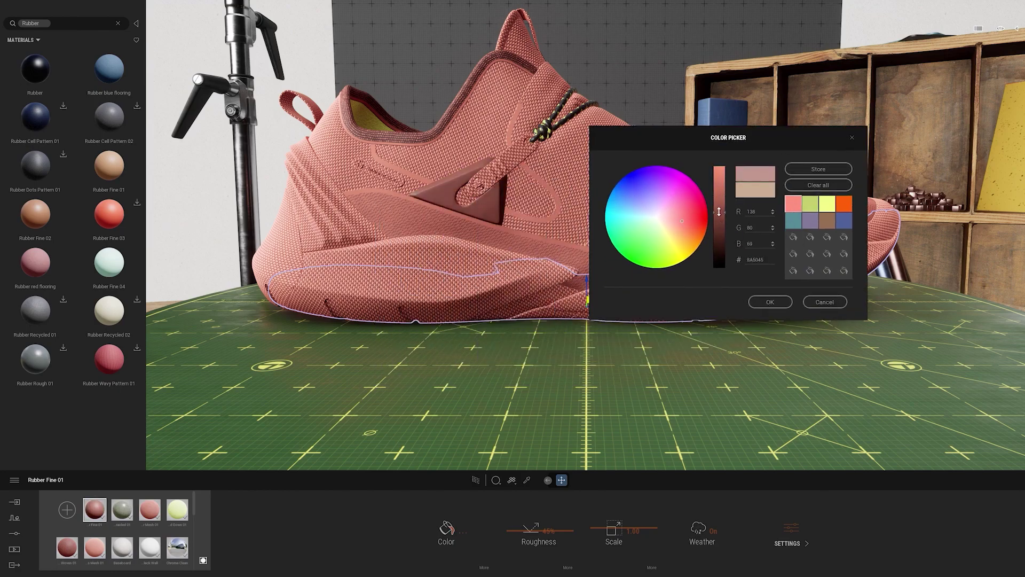
left_click(771, 302)
- Apply the darker rubber to the lace anchor and toe tip, then open the Stitches material's extra settings
left_click_drag(111, 502, 636, 227)
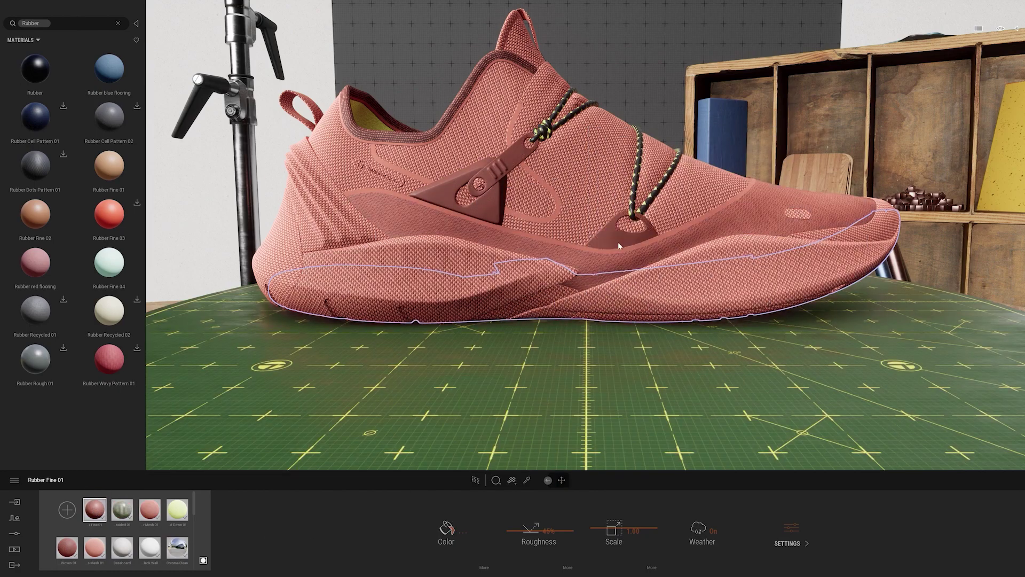
left_click_drag(95, 509, 843, 237)
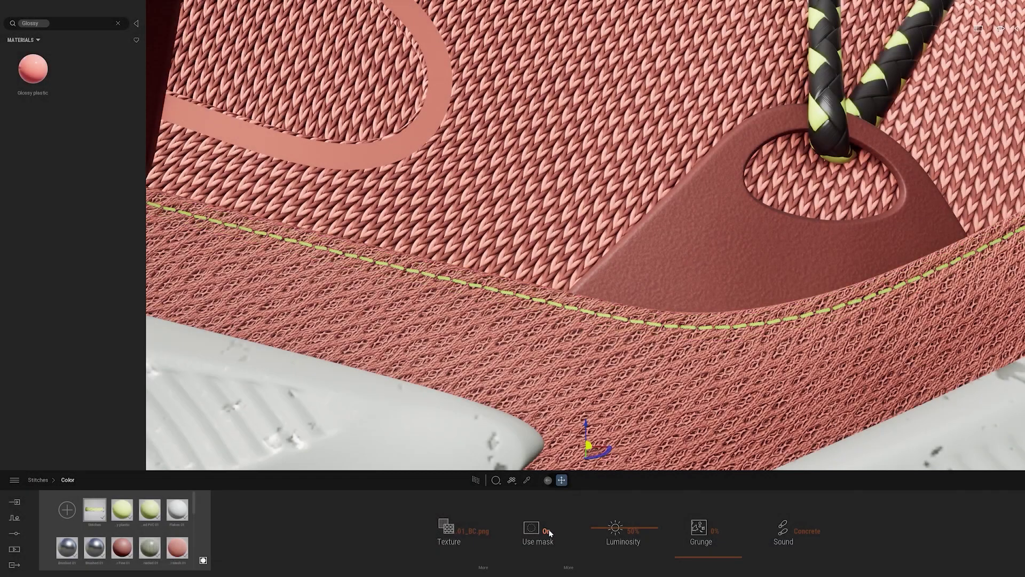
left_click(39, 480)
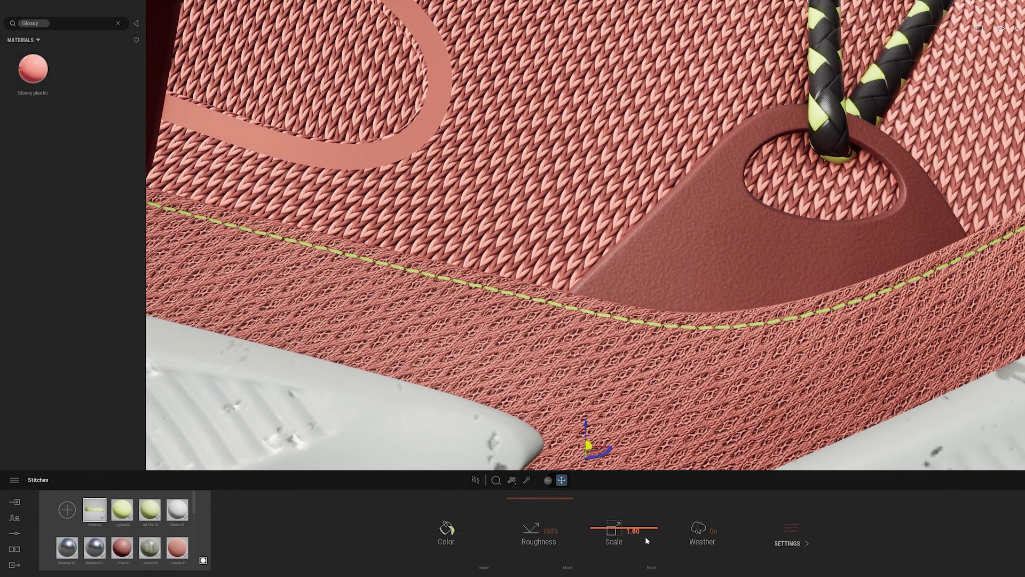
left_click(791, 537)
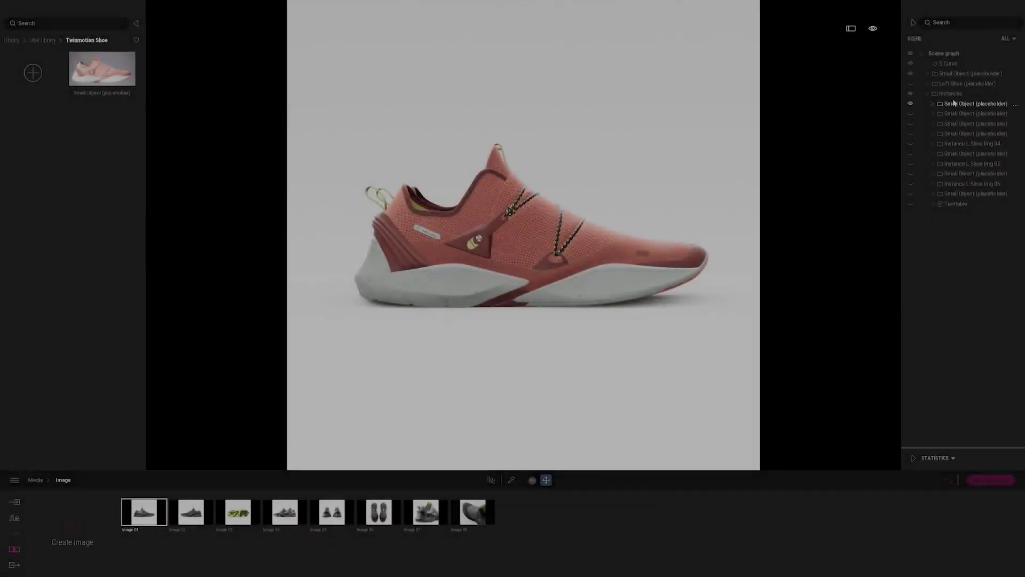
- Preview the Image 02 and Image 03 shots, ending on the Image 01 shot of the pink shoe
left_click(191, 512)
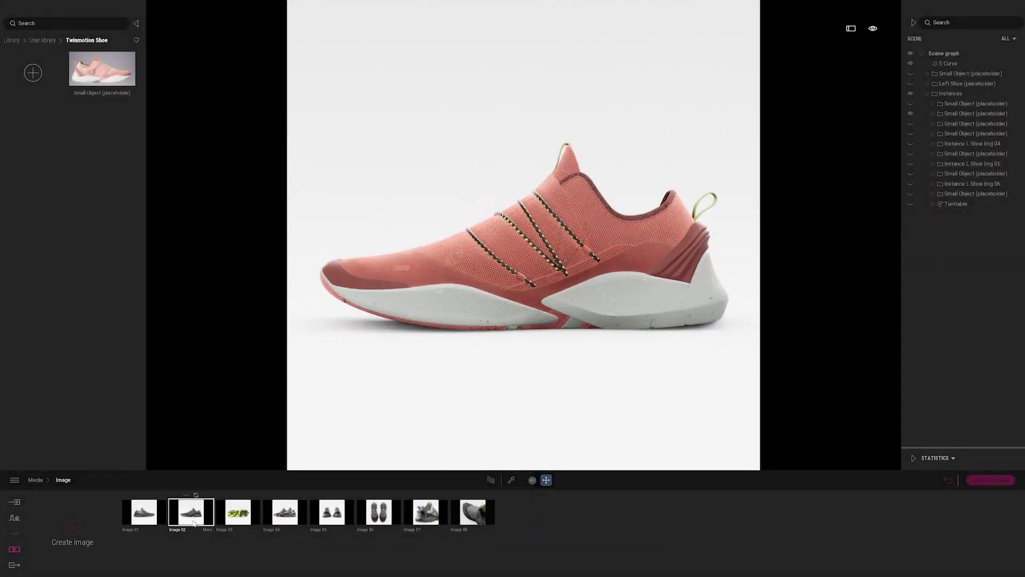
left_click(222, 515)
left_click(144, 511)
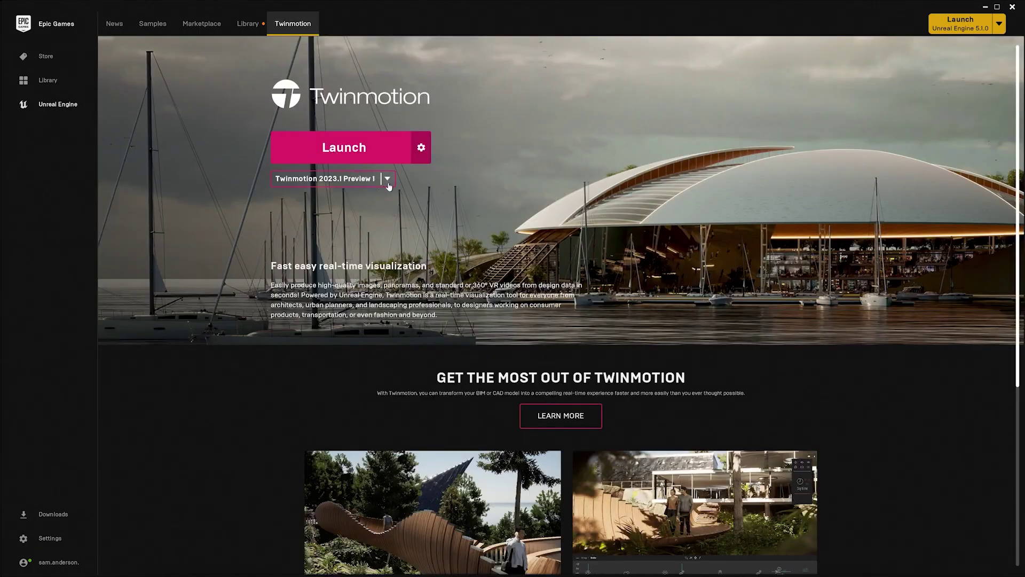
- Choose Twinmotion 2023.1 Preview 1 from the version list and launch it
left_click(387, 180)
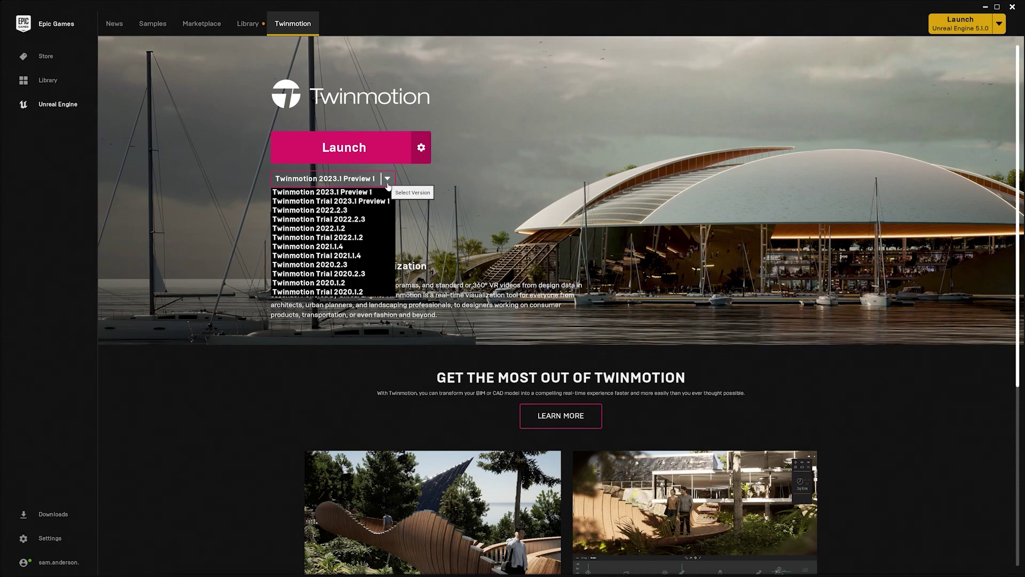
left_click(368, 158)
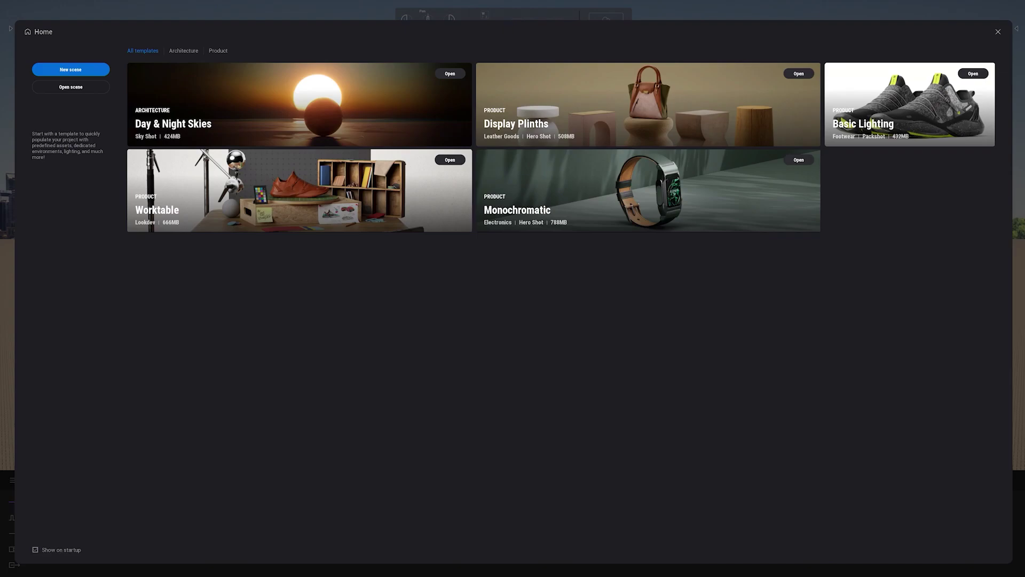
- Filter the Home templates to Product and open the Worktable template
left_click(176, 51)
left_click(224, 51)
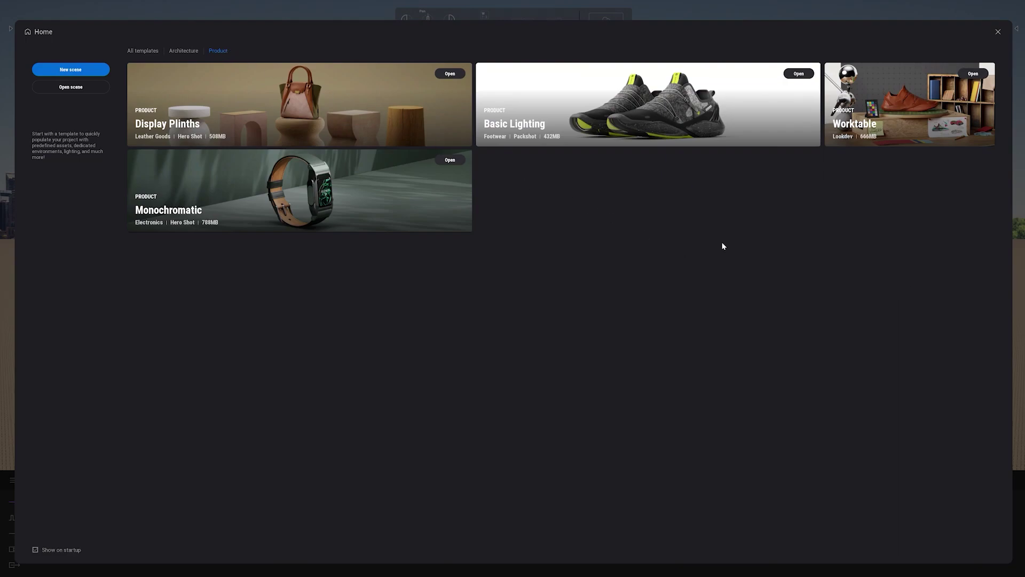
mouse_move(877, 126)
left_click(921, 134)
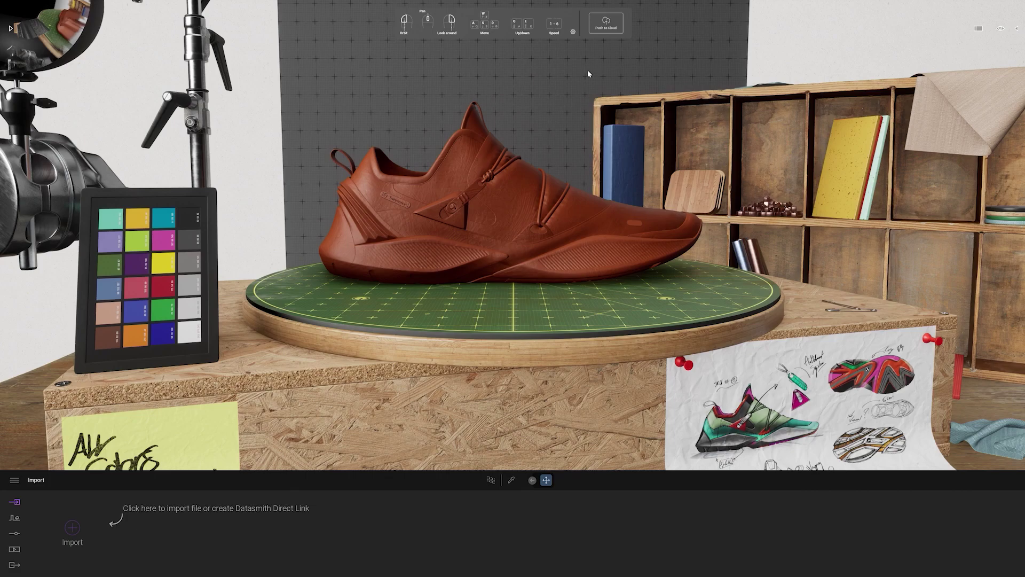
- Open the navigation settings menu from the gear icon
left_click(574, 33)
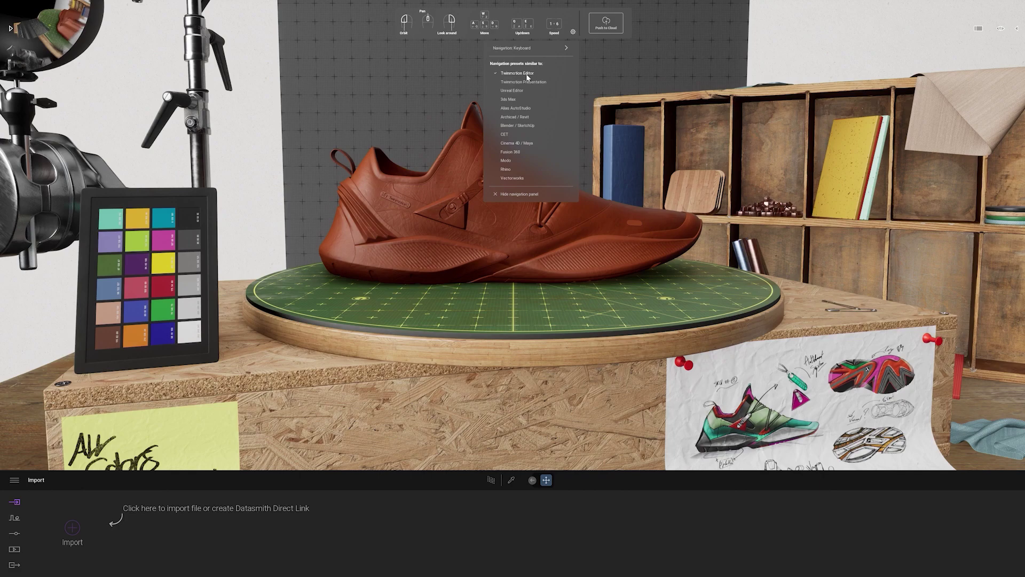
- Hide the navigation panel, open the Library, then step through Context, Settings and Media to Export
left_click(521, 193)
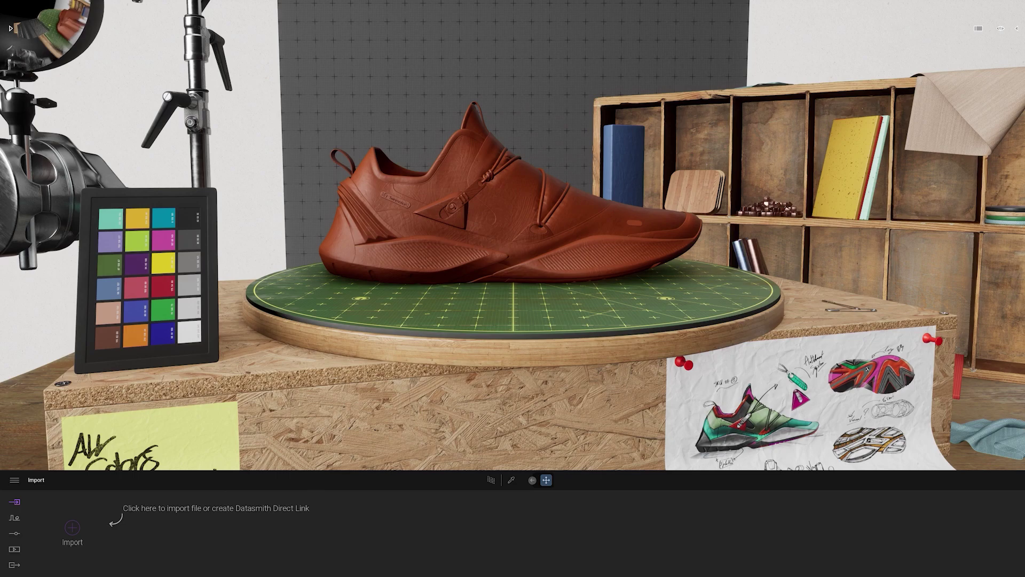
left_click(11, 29)
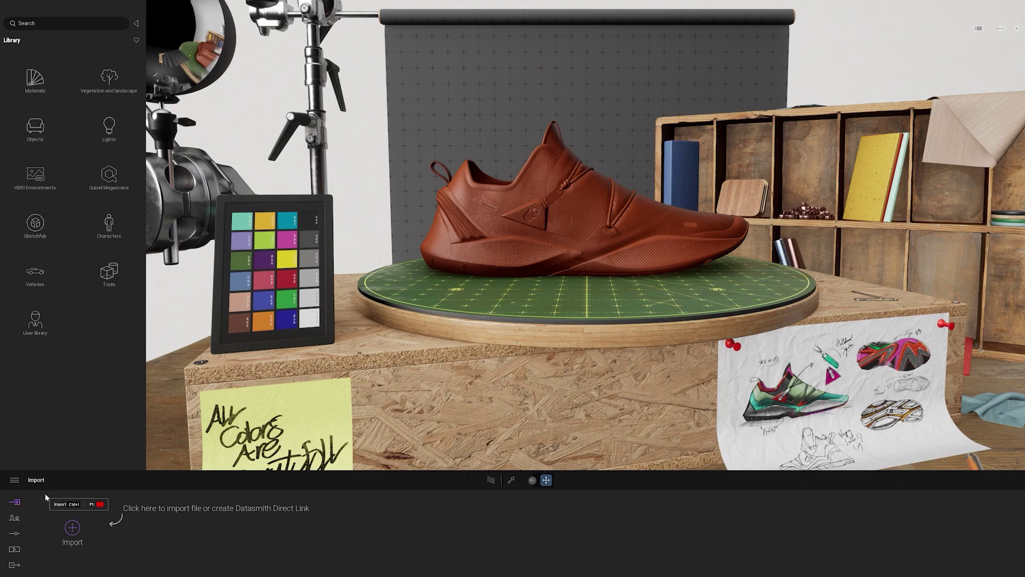
left_click(14, 518)
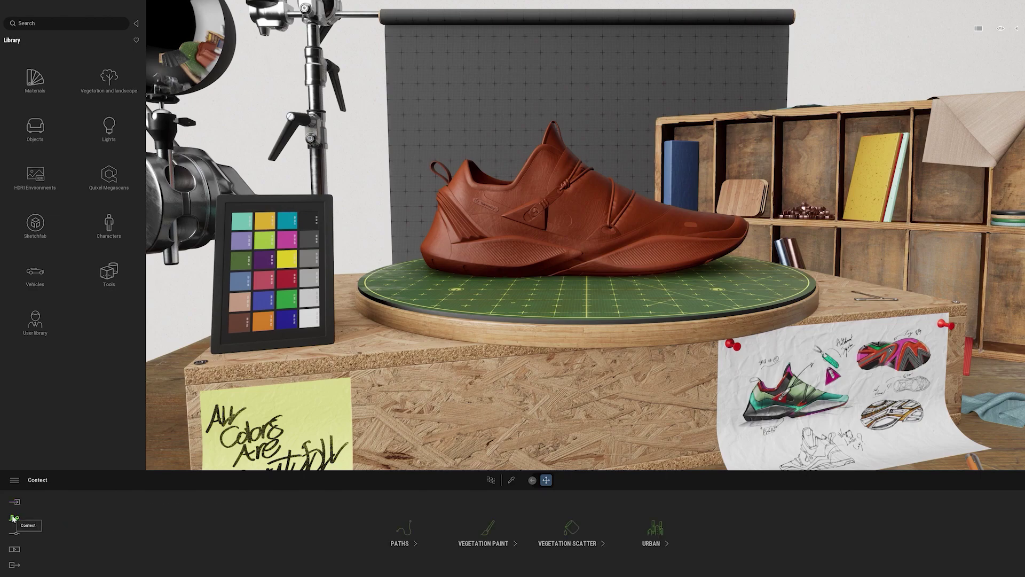
left_click(14, 534)
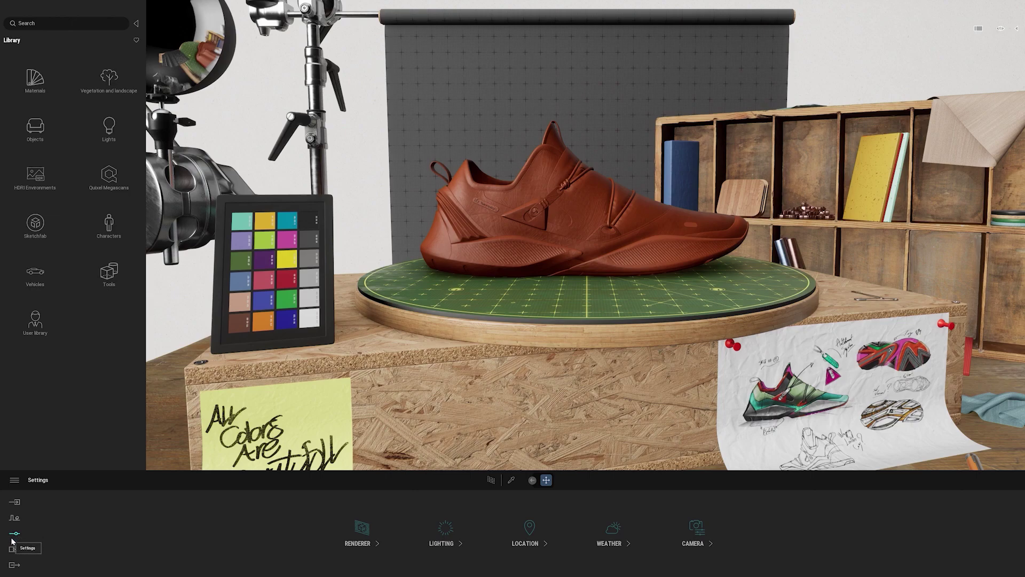
left_click(15, 549)
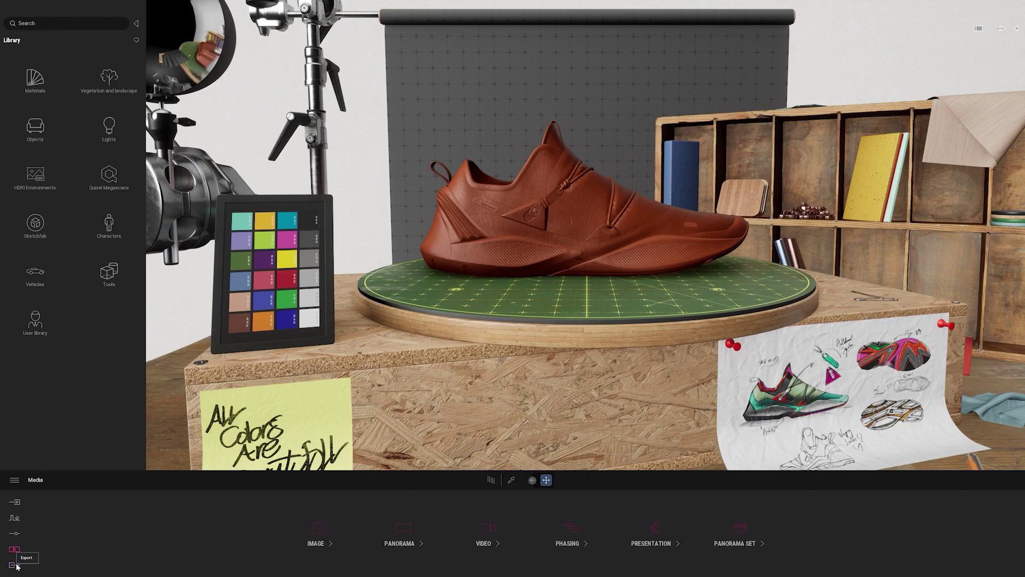
left_click(14, 564)
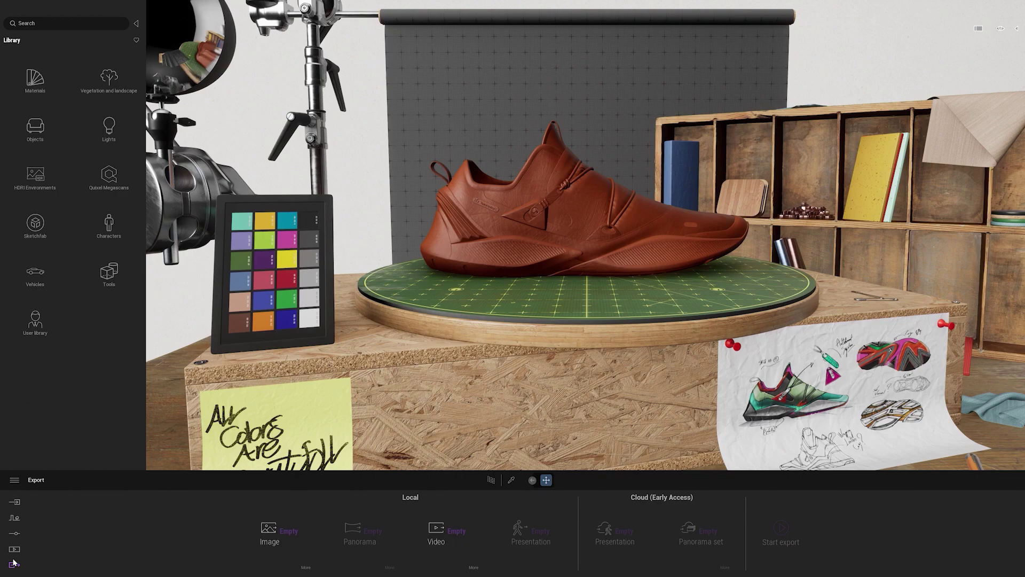
- Expand Small Object (placeholder), select Upper Parts, Inner Parts and Sole, and unhide Stitches
left_click(1018, 30)
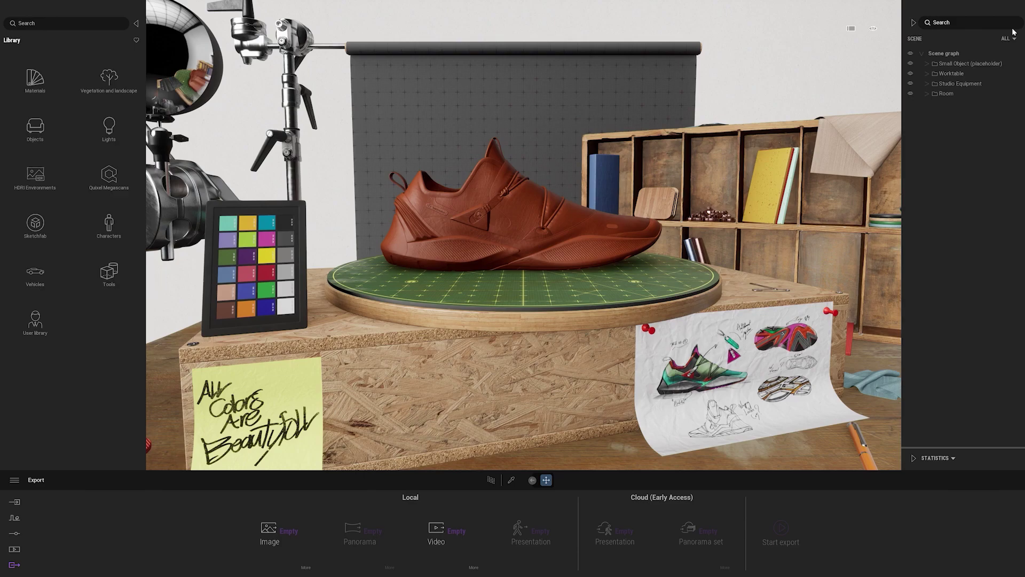
left_click(927, 63)
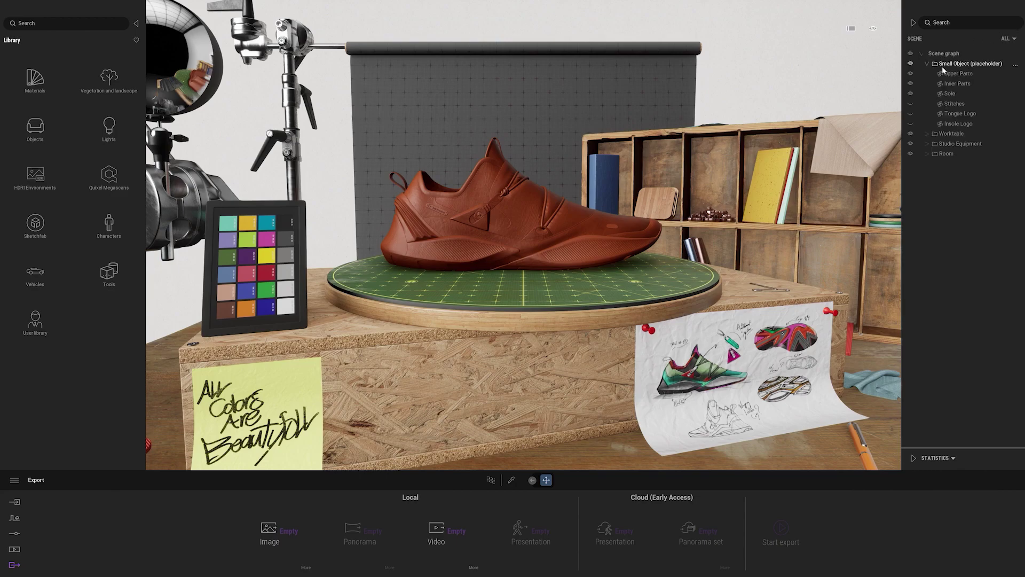
left_click(953, 74)
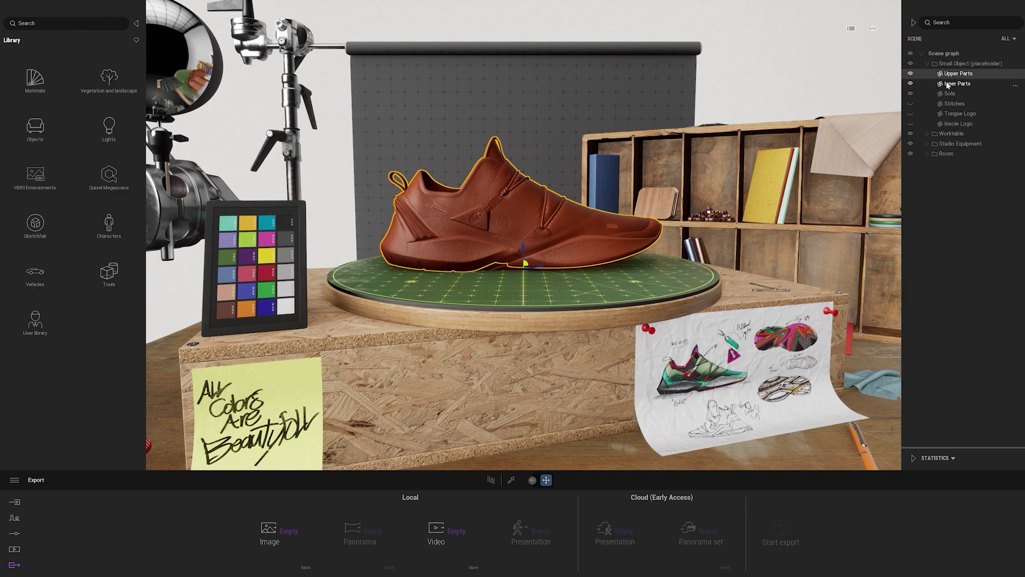
left_click(948, 85)
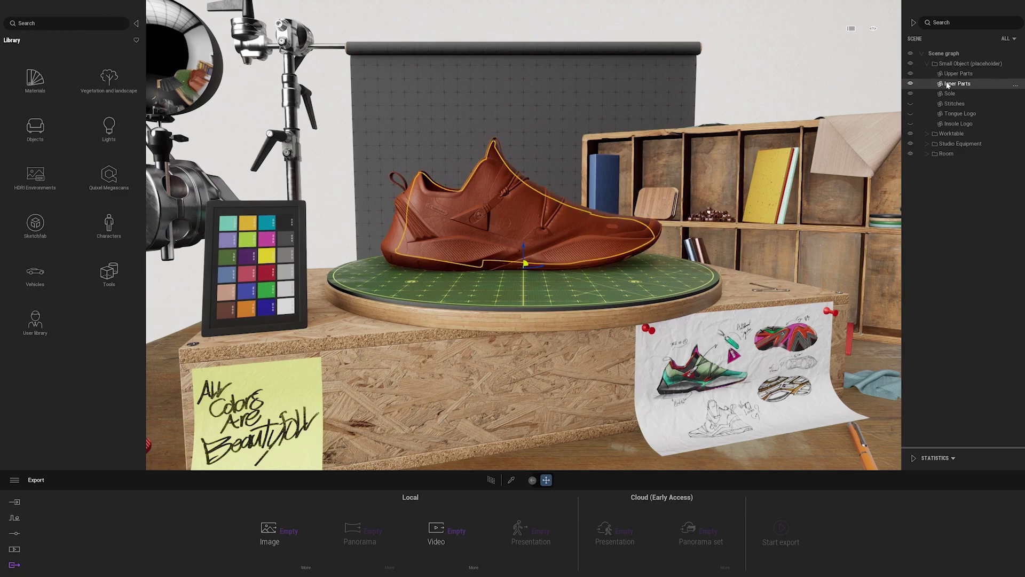
left_click(949, 94)
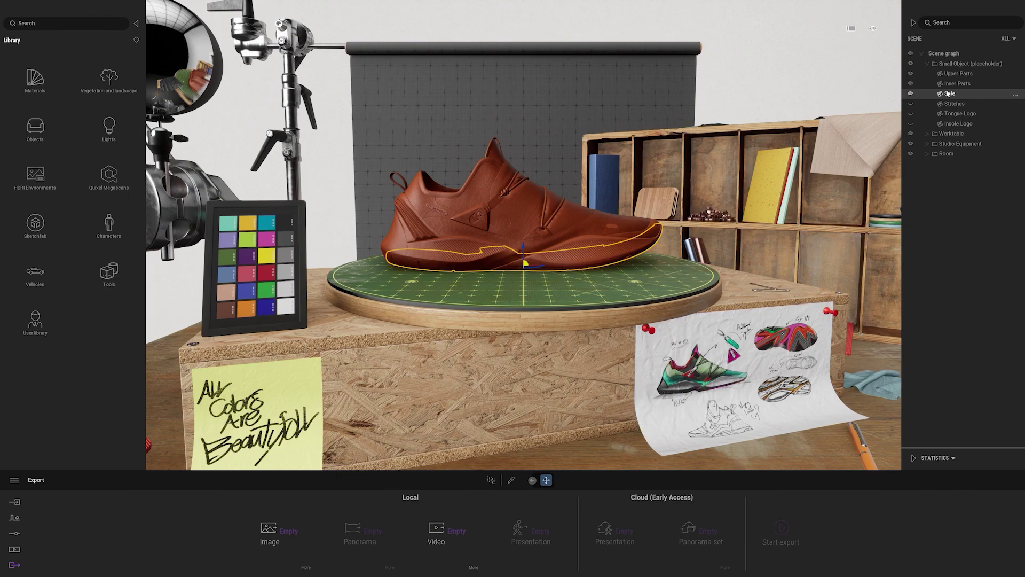
left_click(911, 104)
left_click(914, 23)
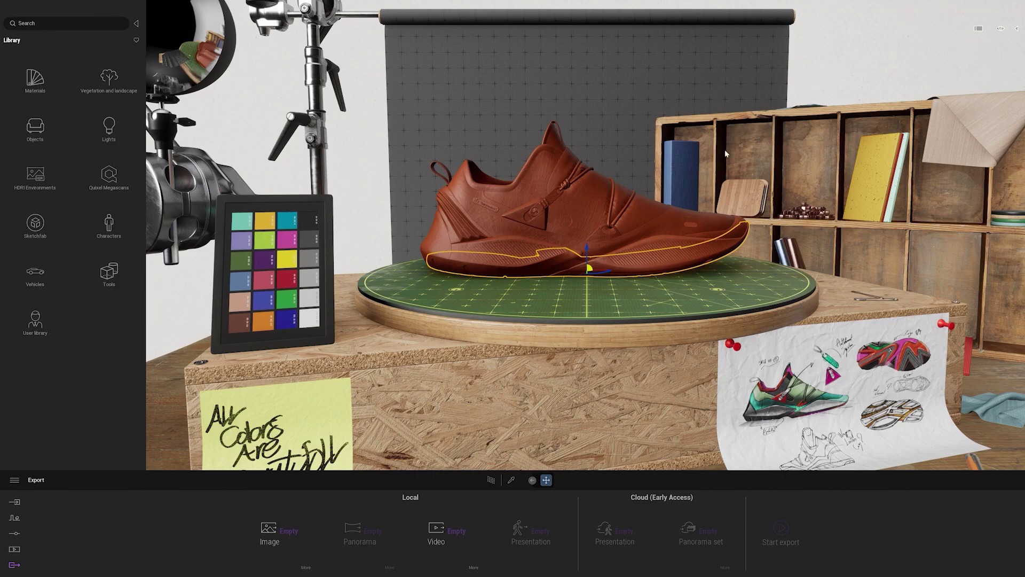
left_click(511, 480)
left_click(591, 194)
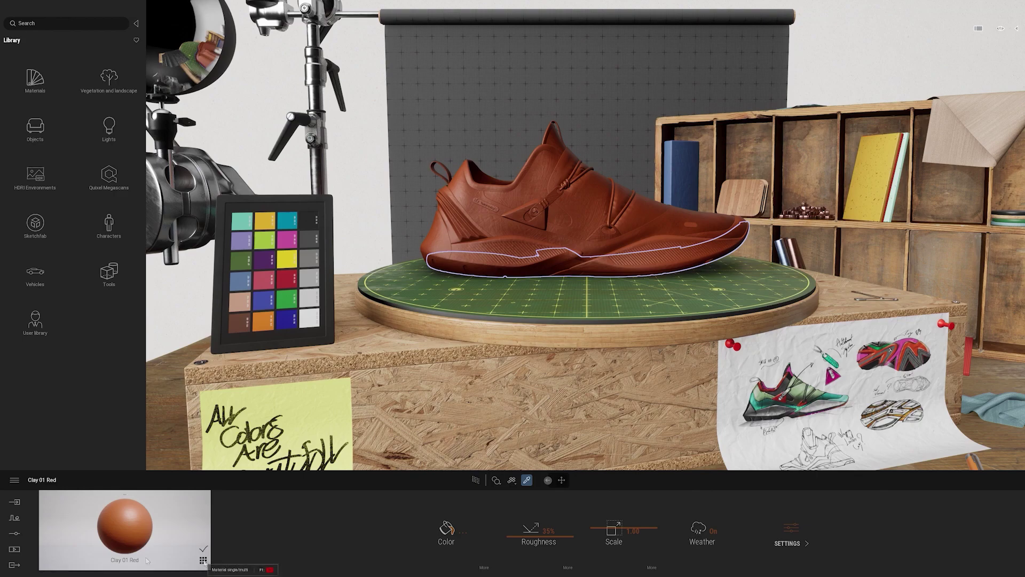
left_click(204, 561)
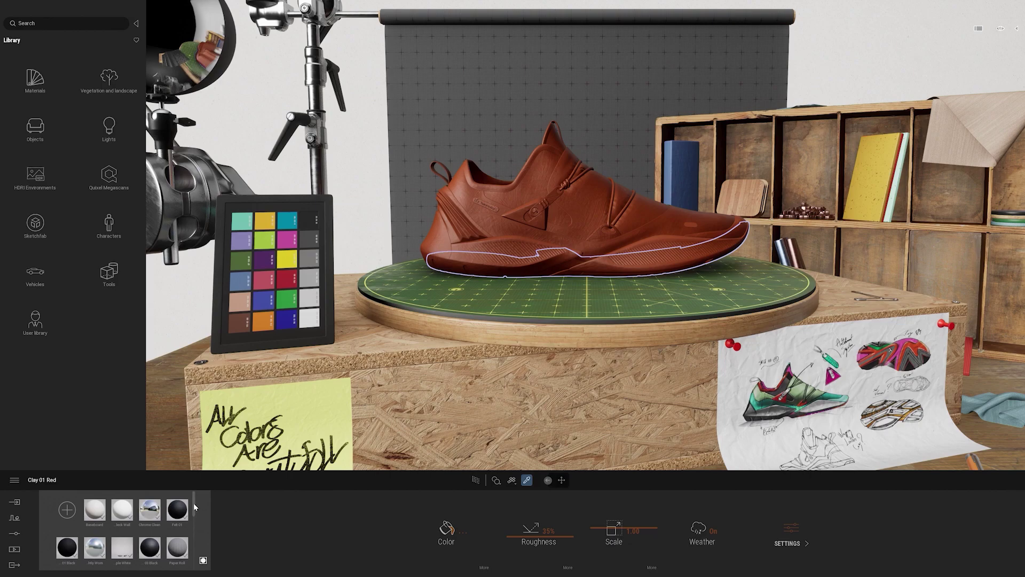
left_click_drag(194, 503, 194, 544)
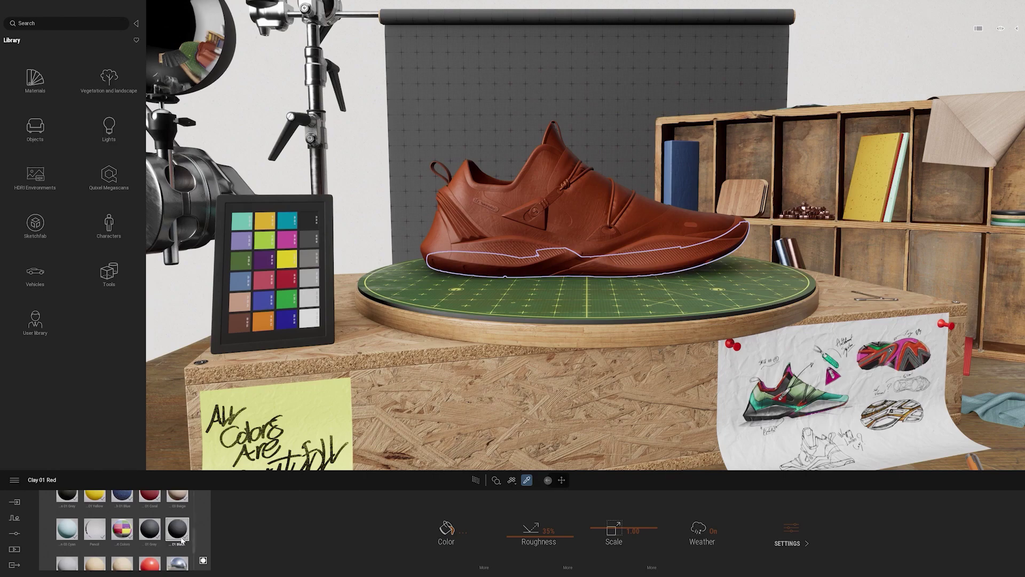
left_click_drag(193, 542, 200, 503)
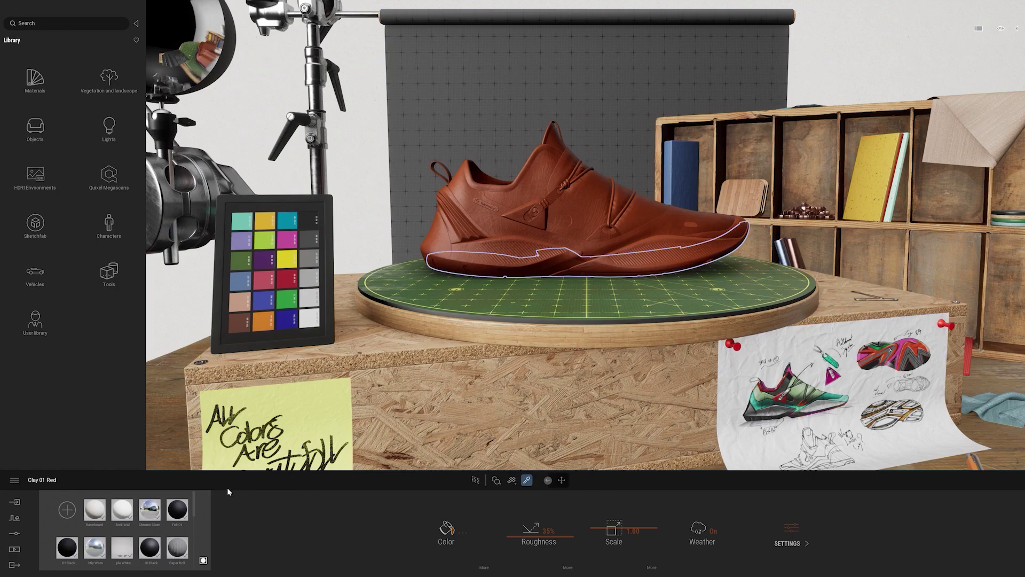
- Drag Arrows Mesh 01 from Materials > Fabric onto the shoe's upper
left_click(42, 91)
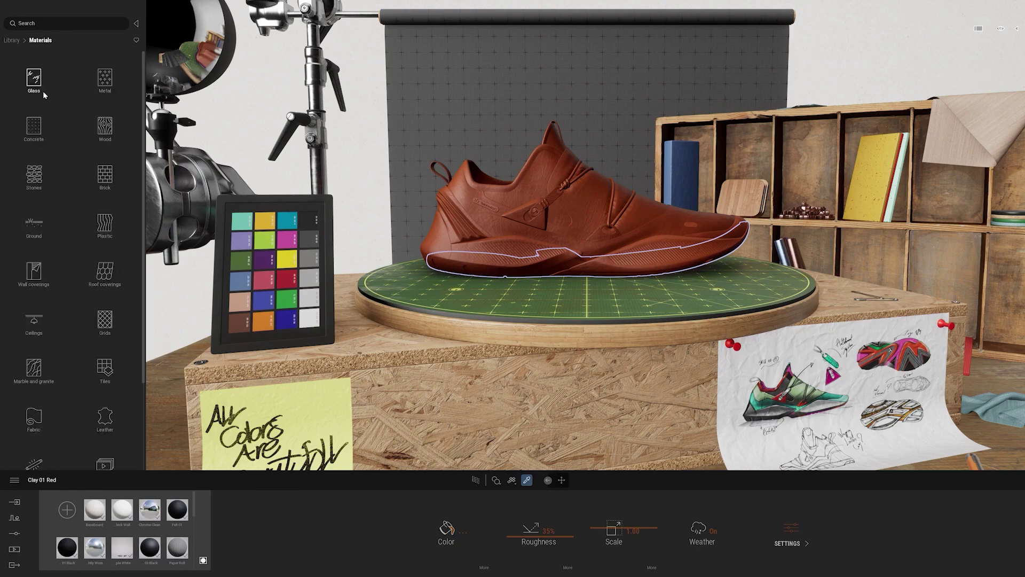
scroll(34, 299, "down", 1)
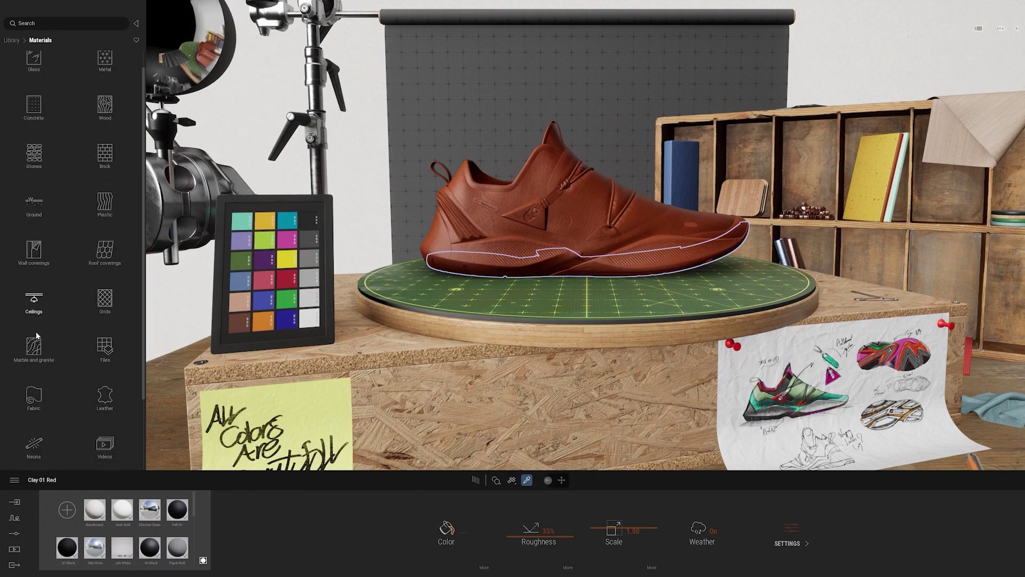
left_click(42, 395)
scroll(81, 230, "down", 10)
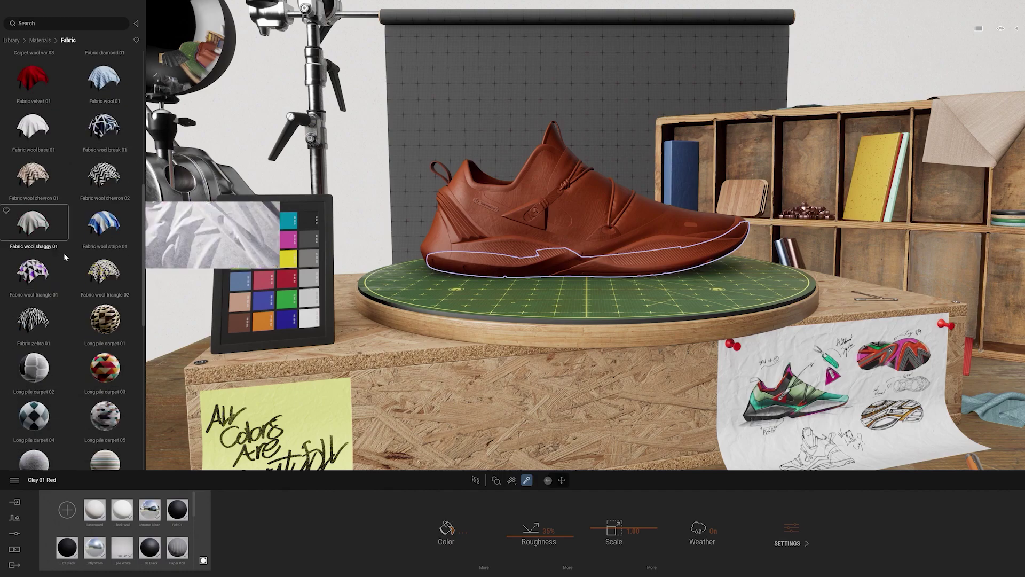
scroll(62, 288, "down", 4)
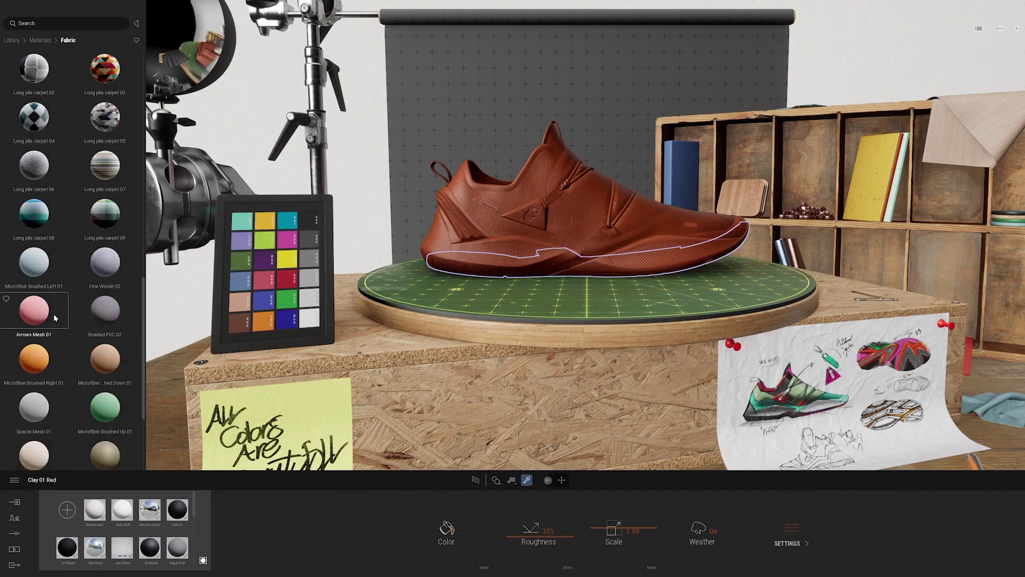
left_click_drag(32, 320, 654, 244)
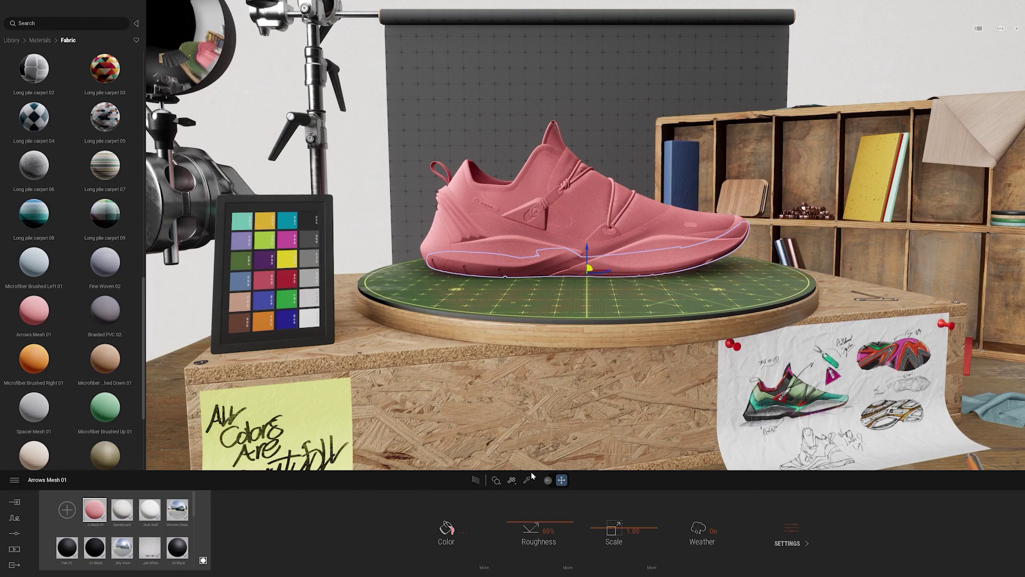
- Set the material drop mode to Apply to object and zoom toward the shoe
left_click(496, 480)
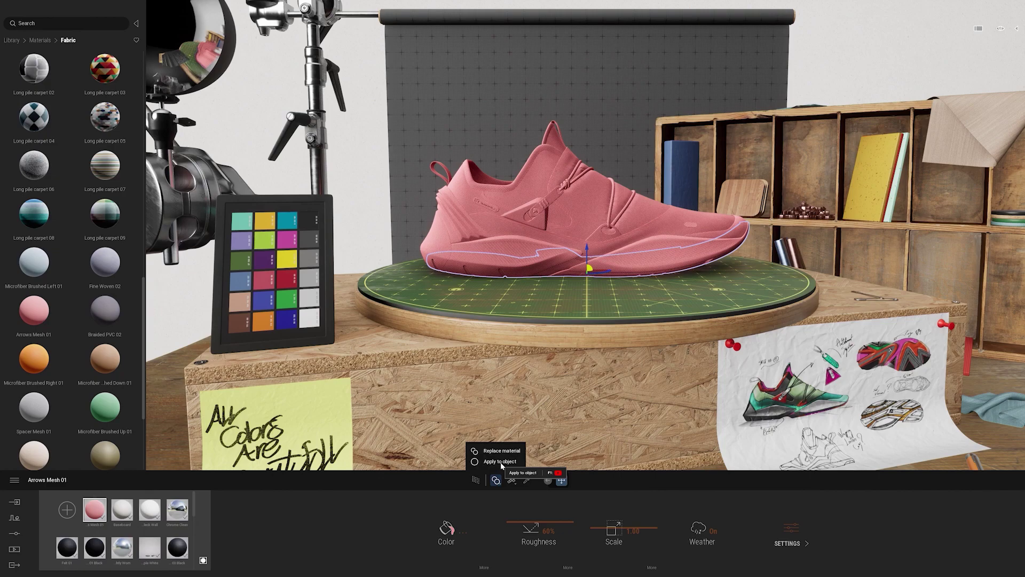
left_click(501, 461)
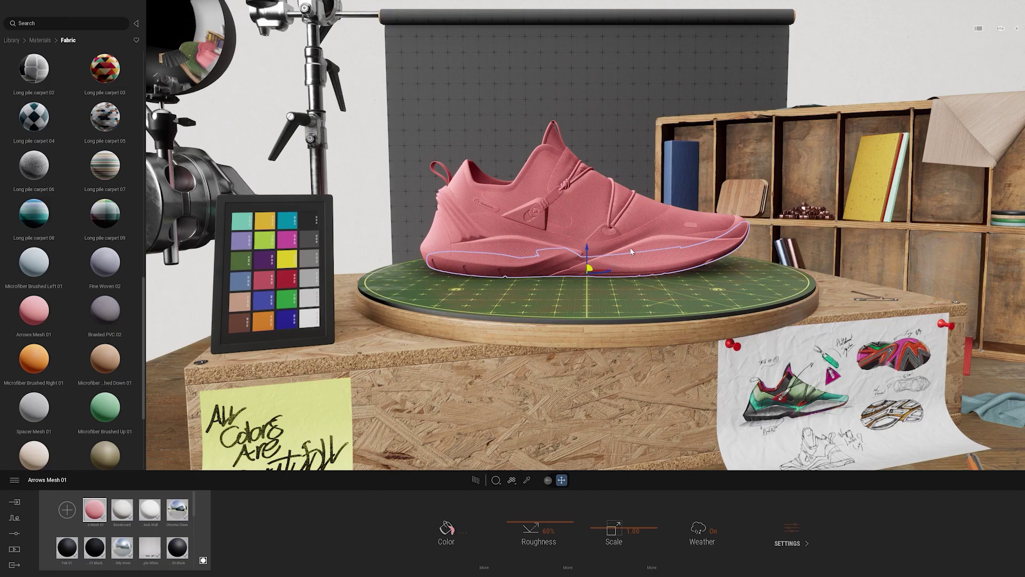
scroll(632, 252, "up", 5)
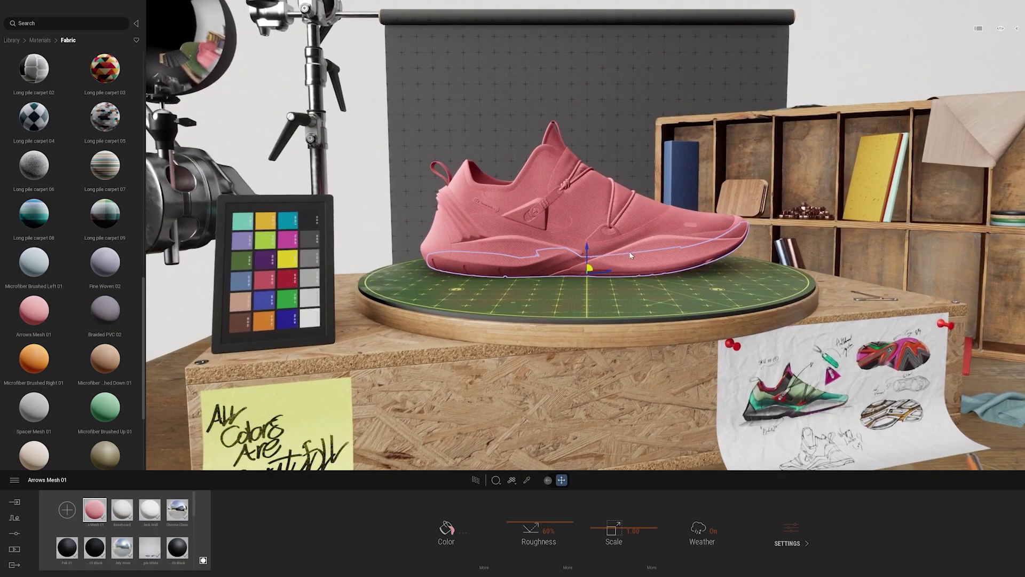
scroll(629, 258, "up", 5)
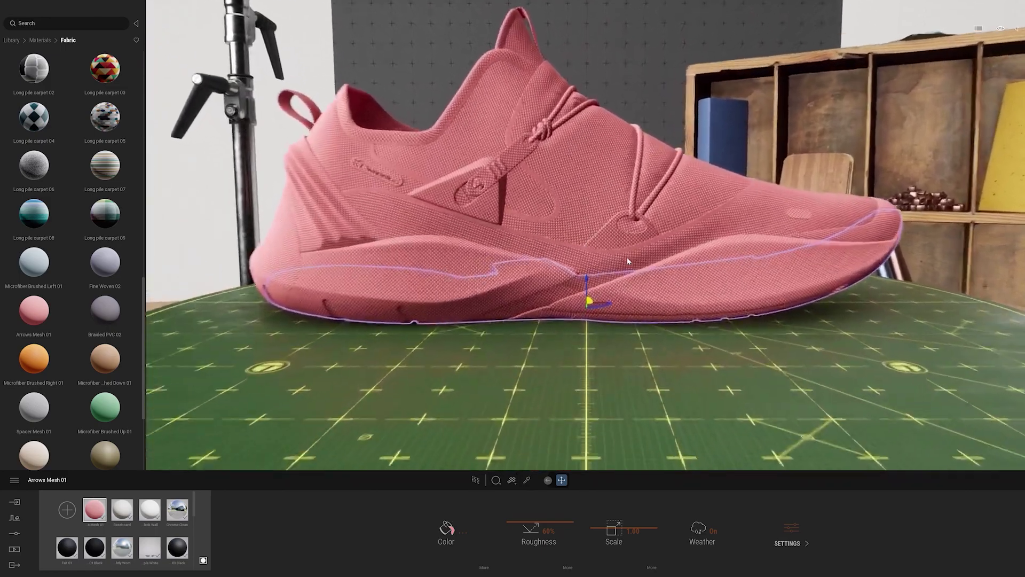
scroll(626, 258, "up", 4)
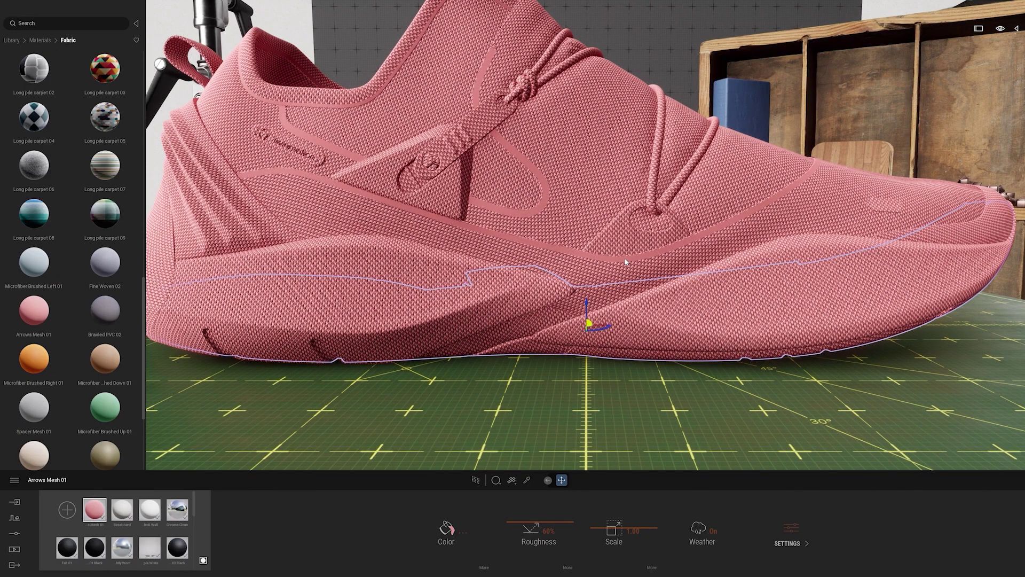
scroll(626, 262, "down", 5)
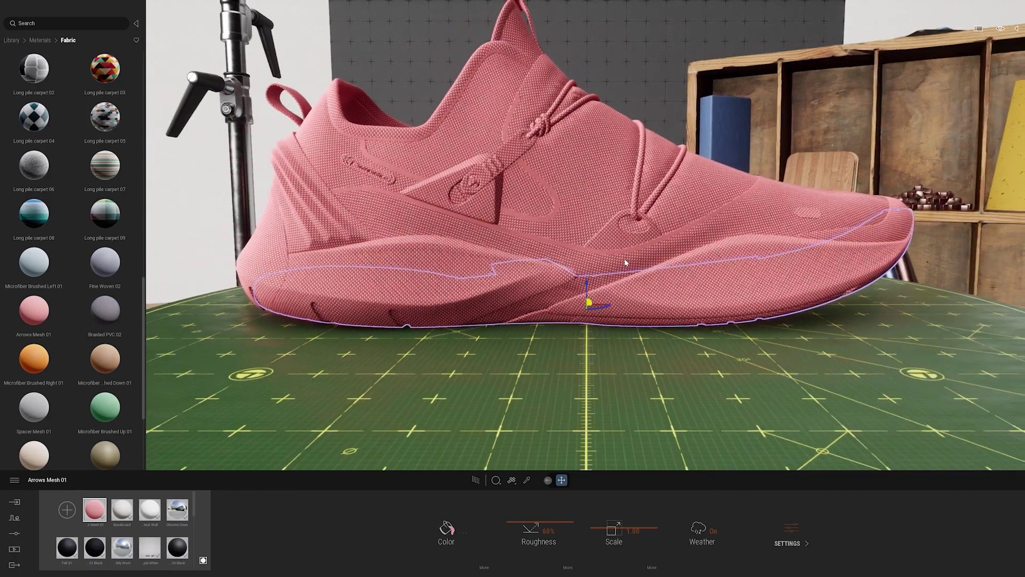
- Open the view menu's navigation Speed options and dolly in close to the shoe
left_click(1001, 29)
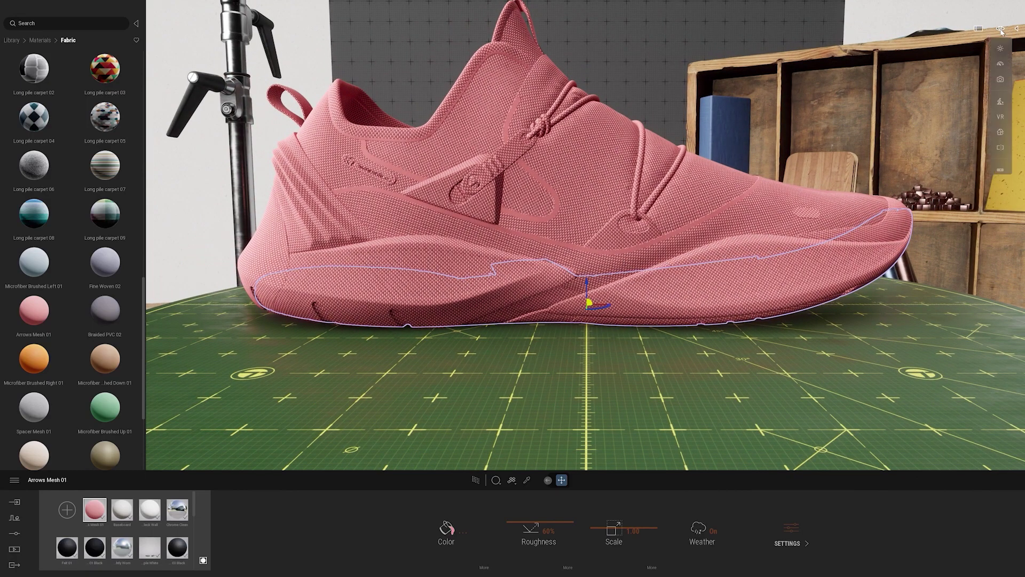
left_click(1001, 64)
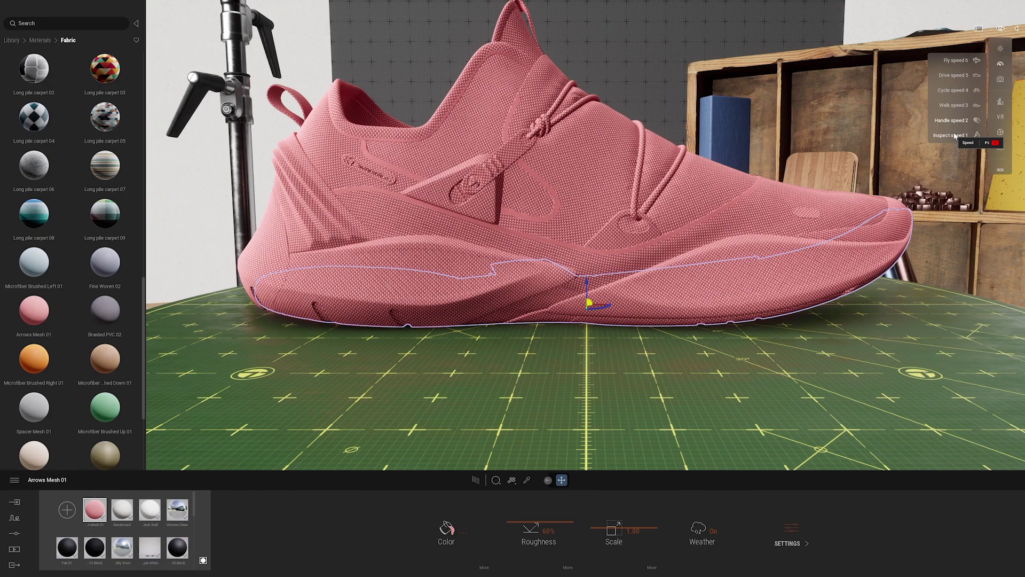
scroll(891, 205, "up", 2)
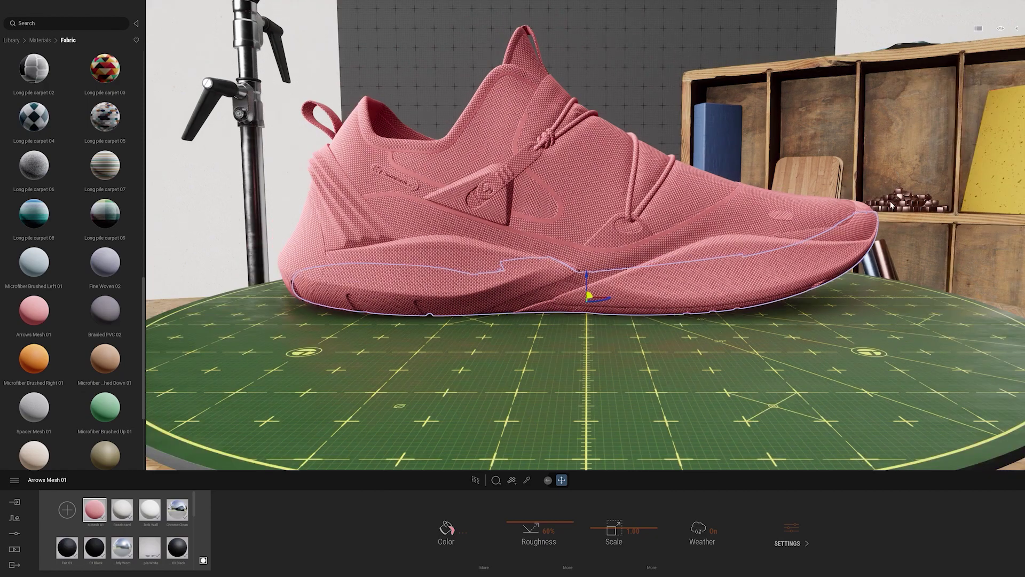
scroll(883, 201, "up", 2)
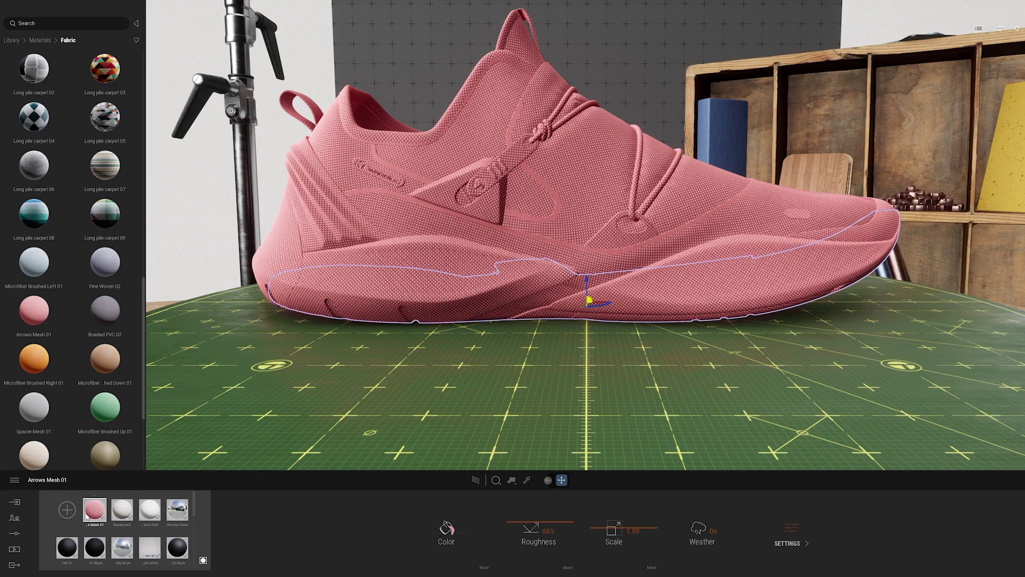
- Open the fabric's Color Picker and try a darkened deep blue
left_click(452, 529)
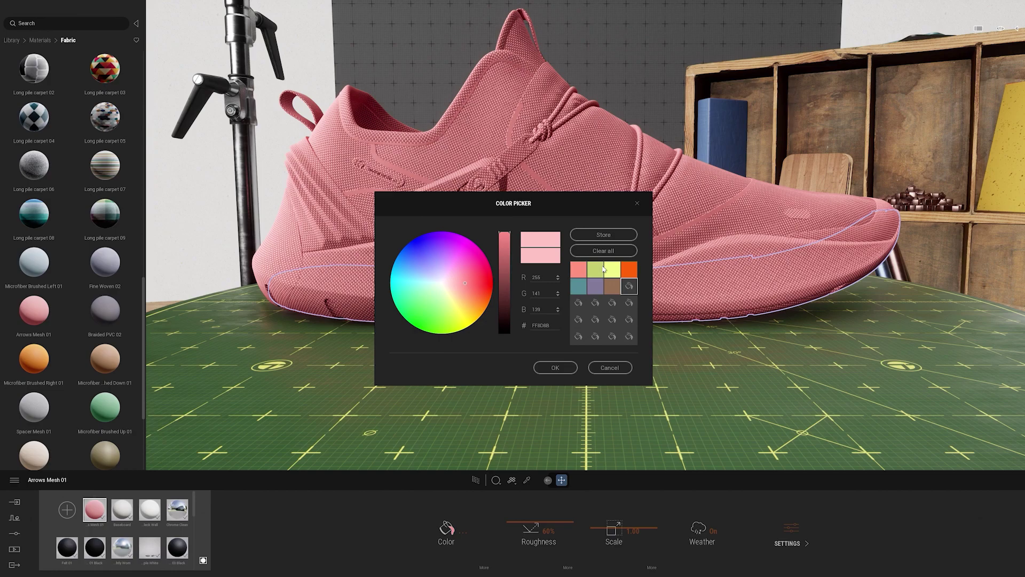
left_click(585, 273)
mouse_move(479, 287)
left_mouse_down()
mouse_move(477, 272)
mouse_move(441, 259)
mouse_move(426, 267)
left_mouse_up()
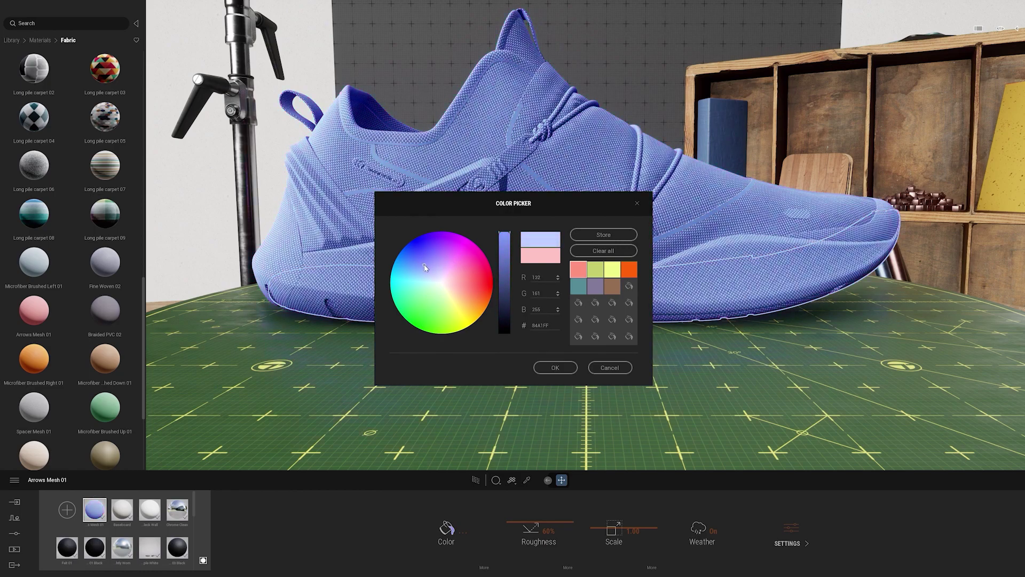
left_click(509, 254)
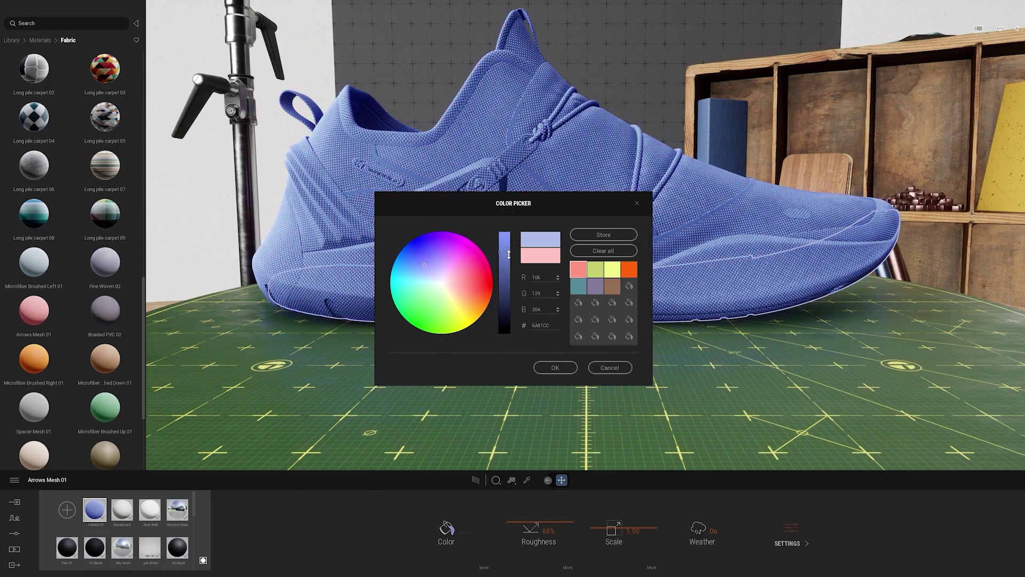
left_click_drag(509, 255, 509, 274)
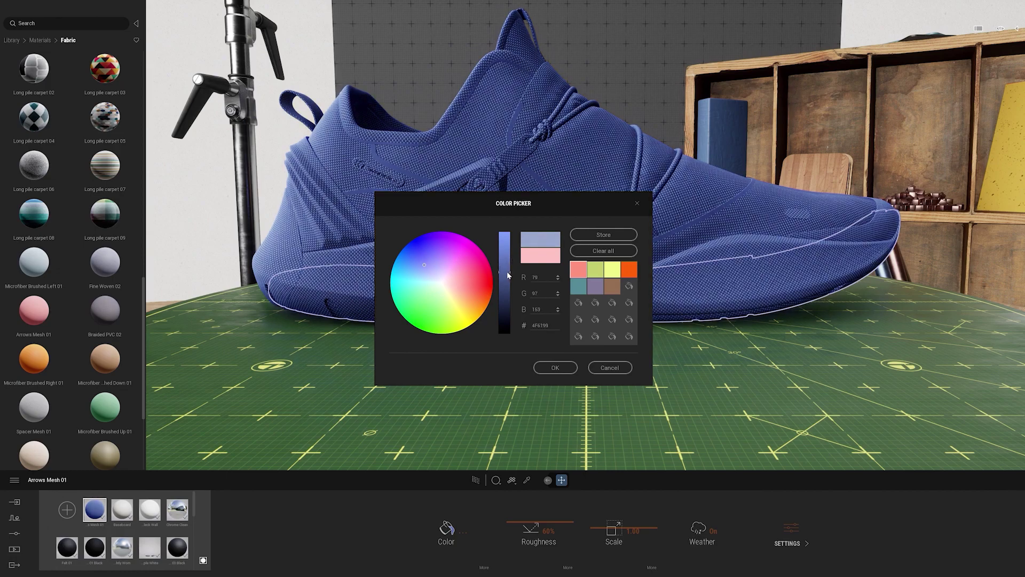
- Store the deep blue in an empty swatch slot, then apply salmon FF937F
left_click(630, 290)
left_click(604, 236)
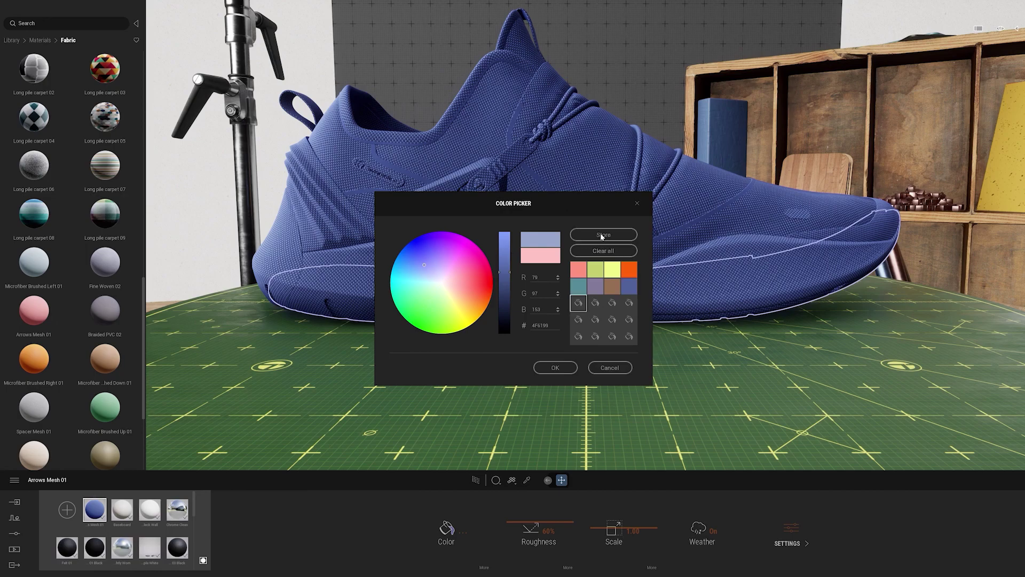
left_click(578, 276)
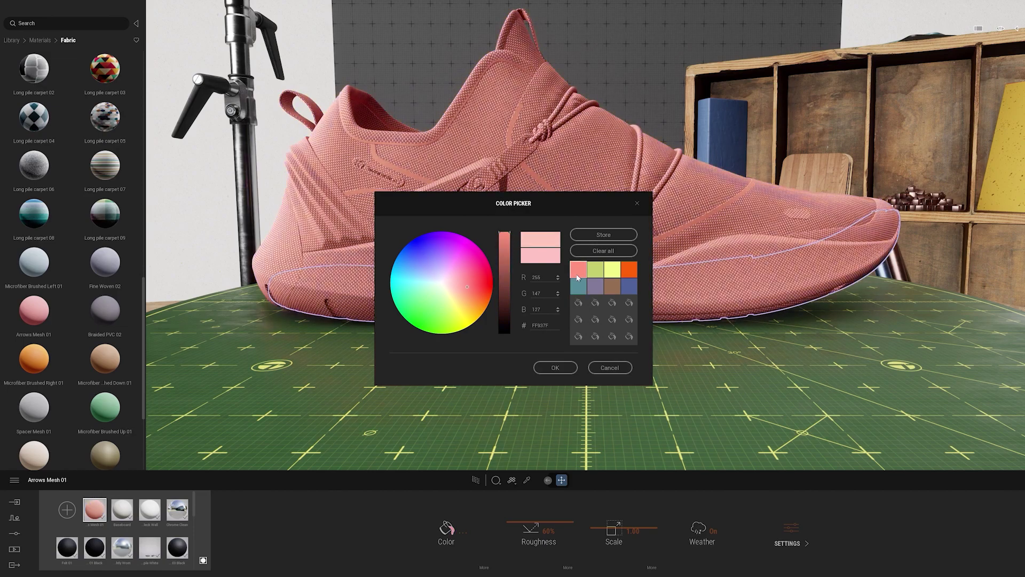
left_click(547, 367)
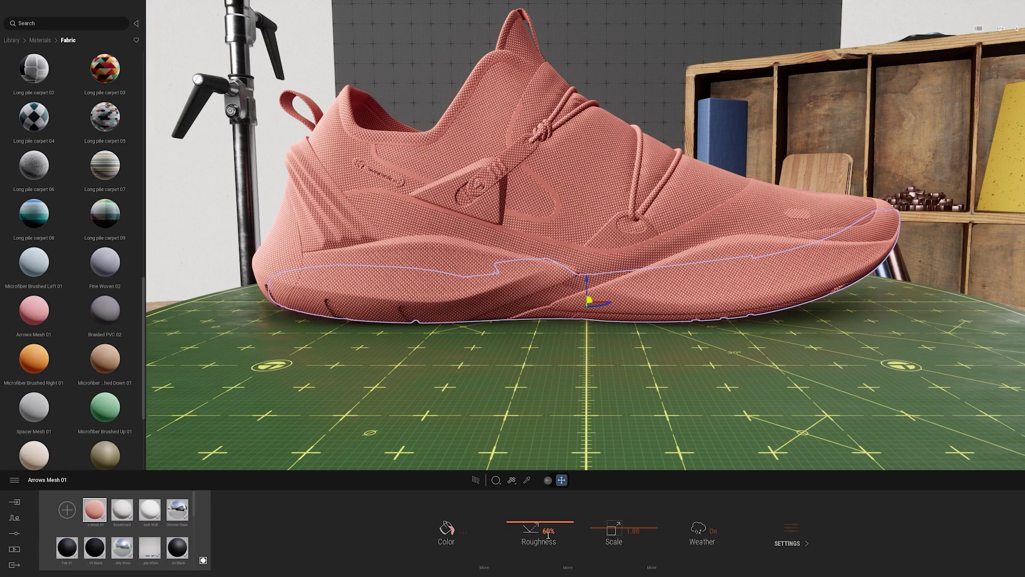
- Set Arrows Mesh 01 roughness to 51% and scale to 1.27, then show its extra settings
left_click_drag(549, 533, 537, 527)
left_click_drag(610, 530, 628, 528)
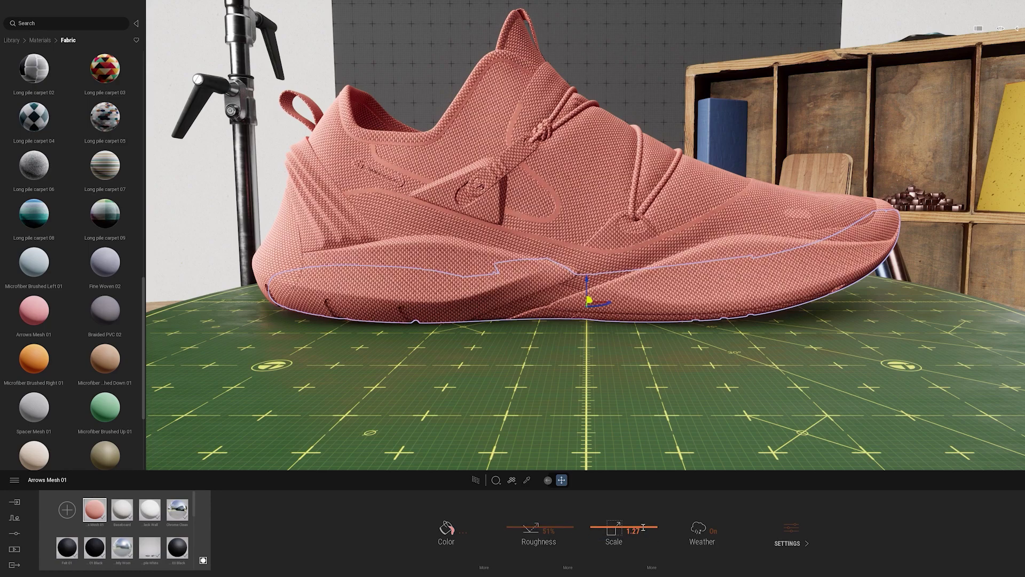
left_click(789, 538)
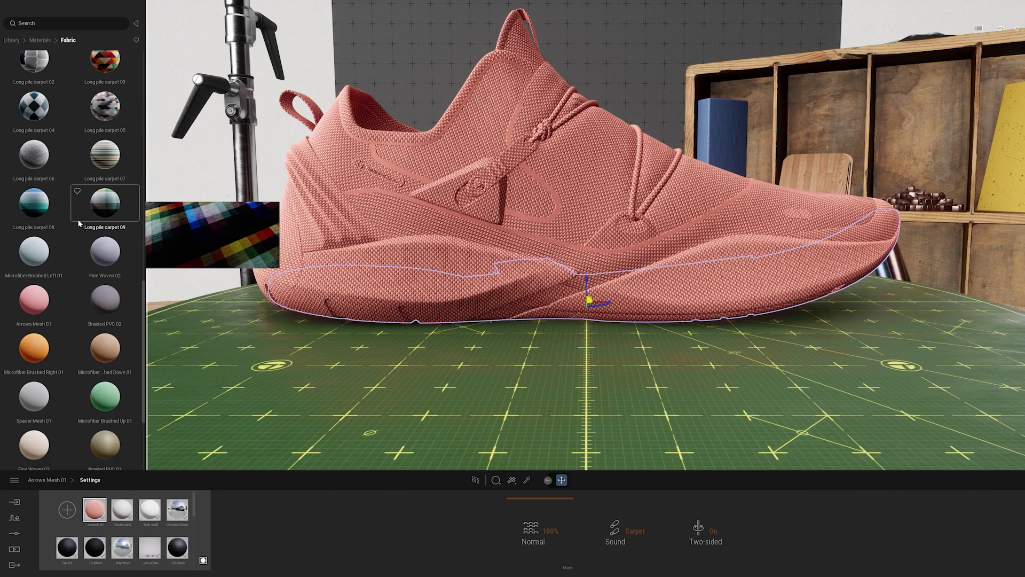
- Scroll the Fabric library and download the Fine Woven 01 material
scroll(91, 216, "down", 2)
scroll(90, 216, "down", 2)
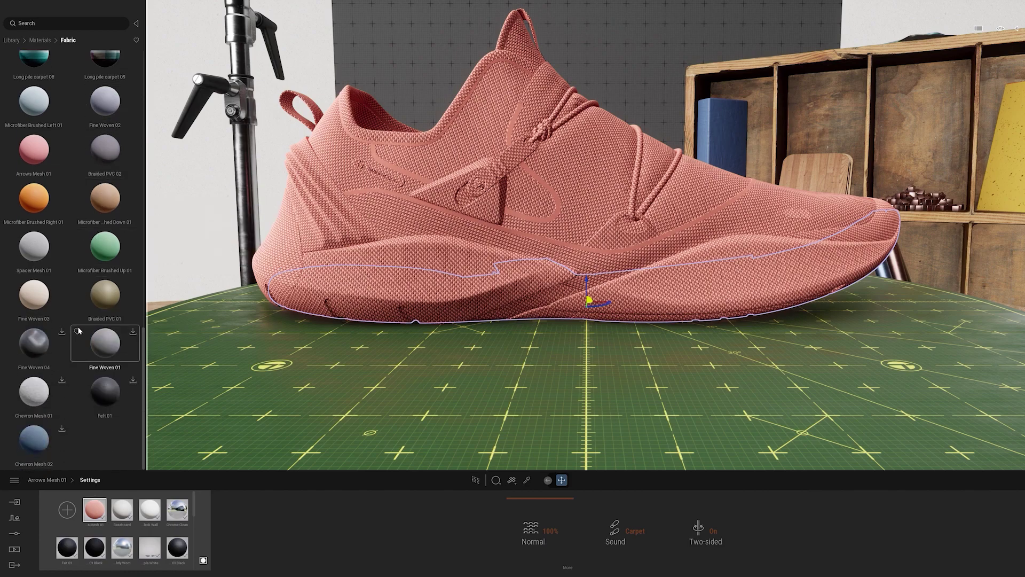
left_click(133, 333)
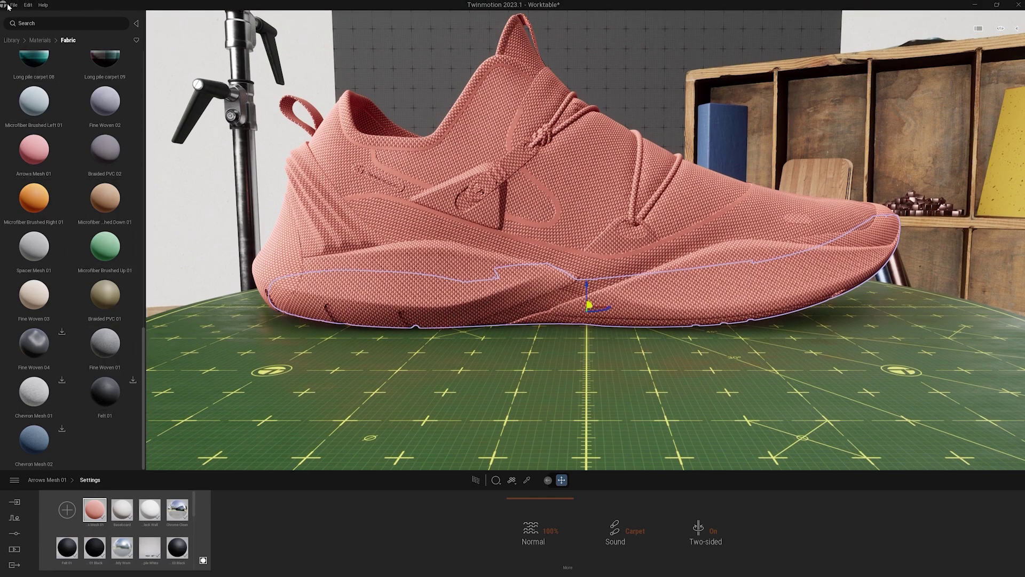
- Open the file options menu, then dismiss it without choosing anything
left_click(13, 5)
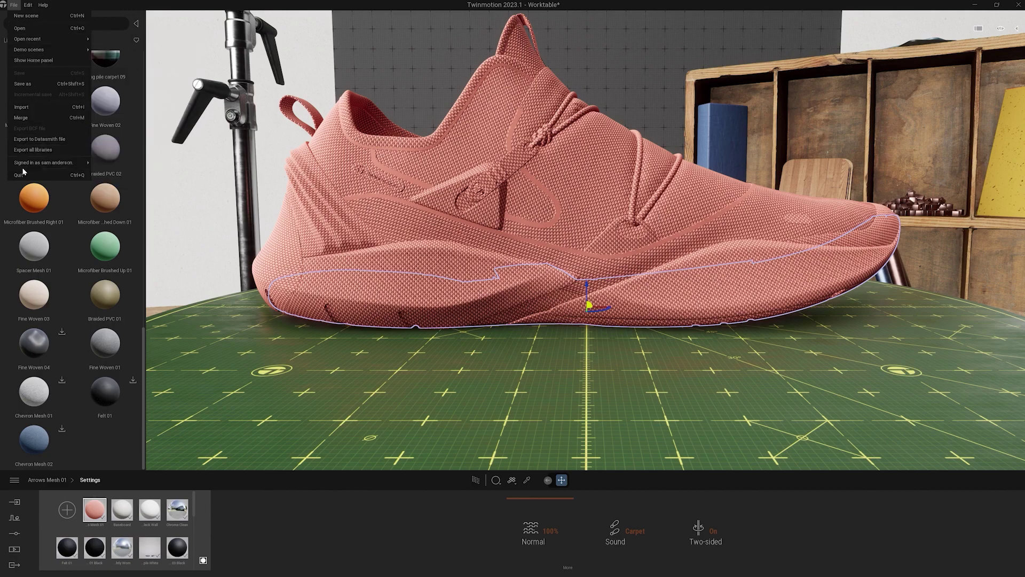
mouse_move(18, 164)
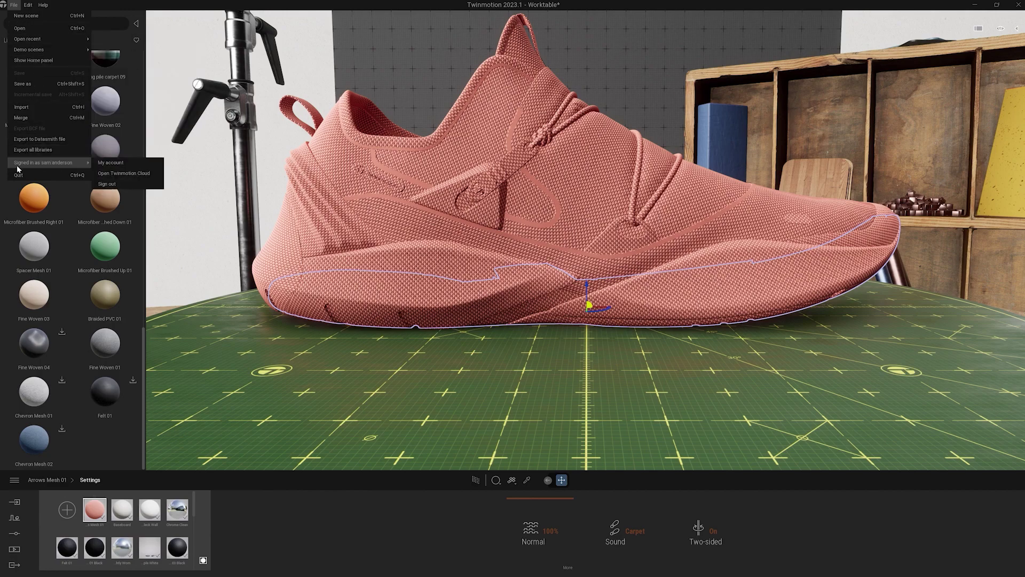
left_click(226, 227)
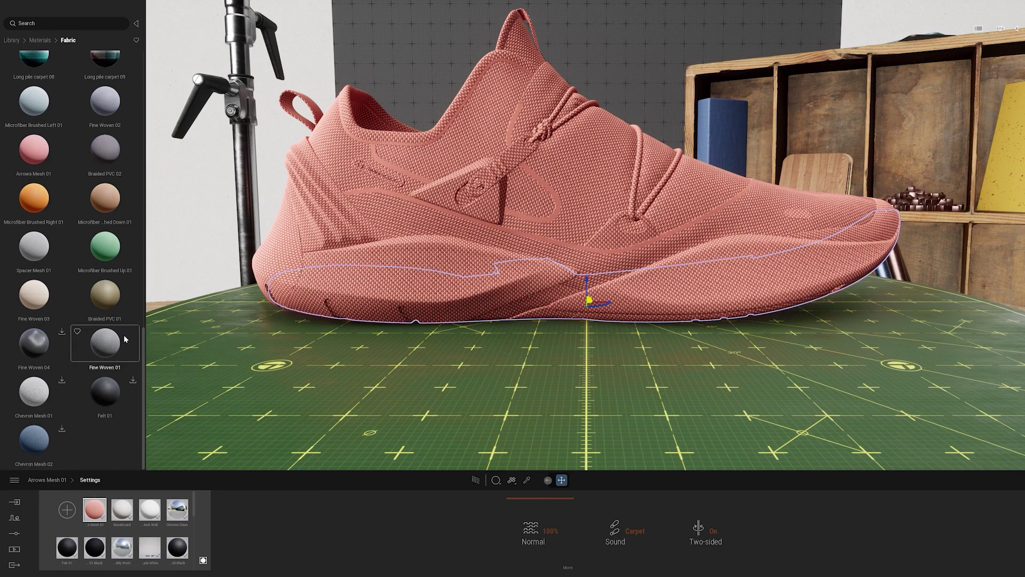
- Apply Fine Woven 01 to the collar lining and tint it with the pink swatch
left_click_drag(124, 341, 415, 144)
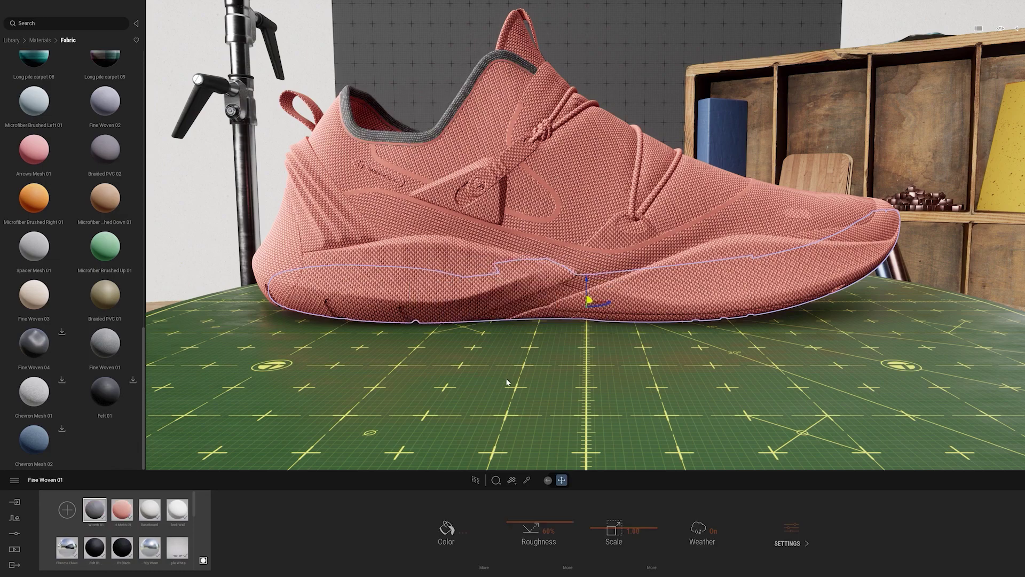
left_click(446, 530)
left_click(578, 270)
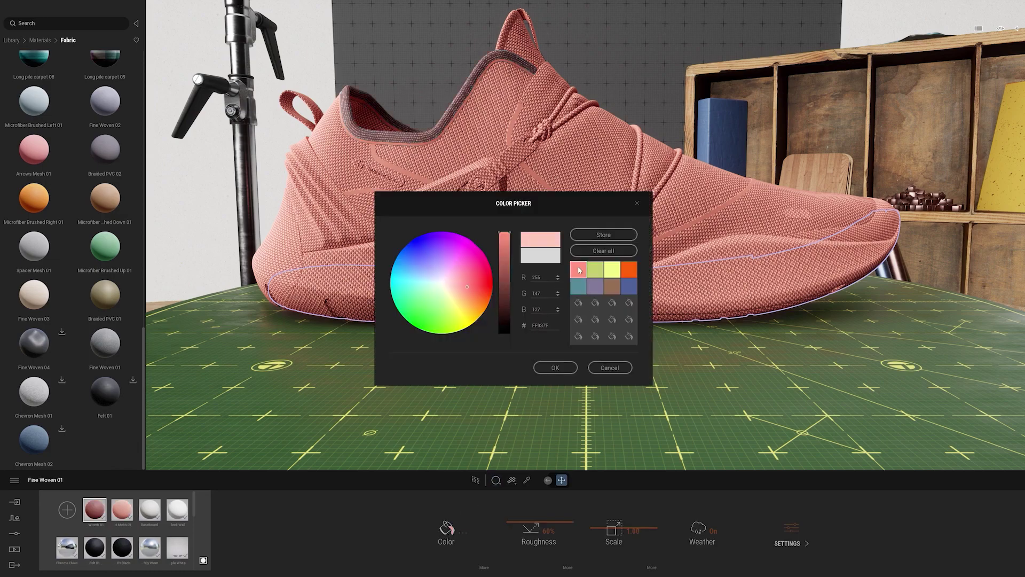
left_click(554, 368)
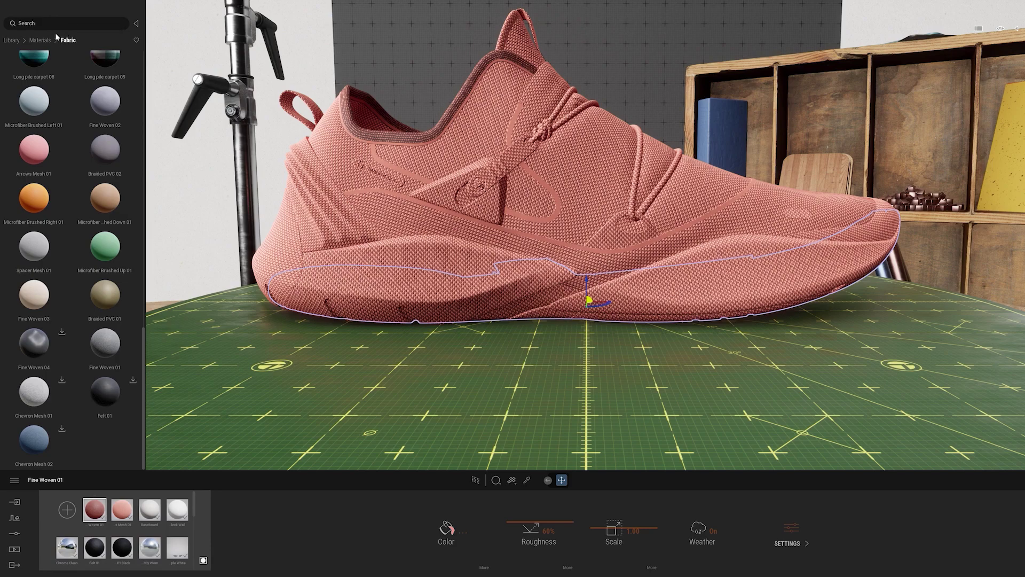
- Apply Microfiber Brushed Down 01 to the inner lining, tinted yellow
left_click(38, 43)
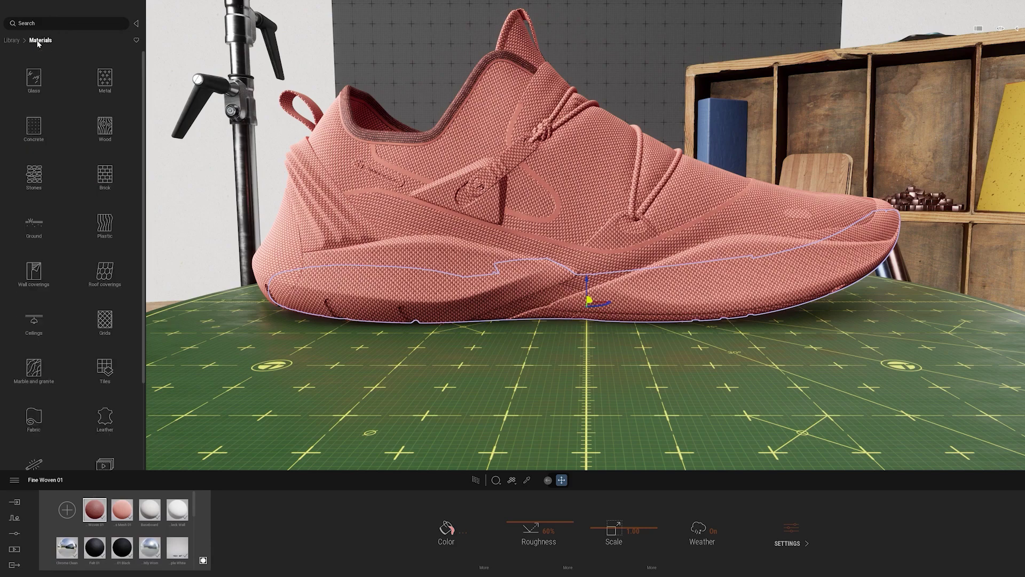
left_click(39, 24)
type("micr")
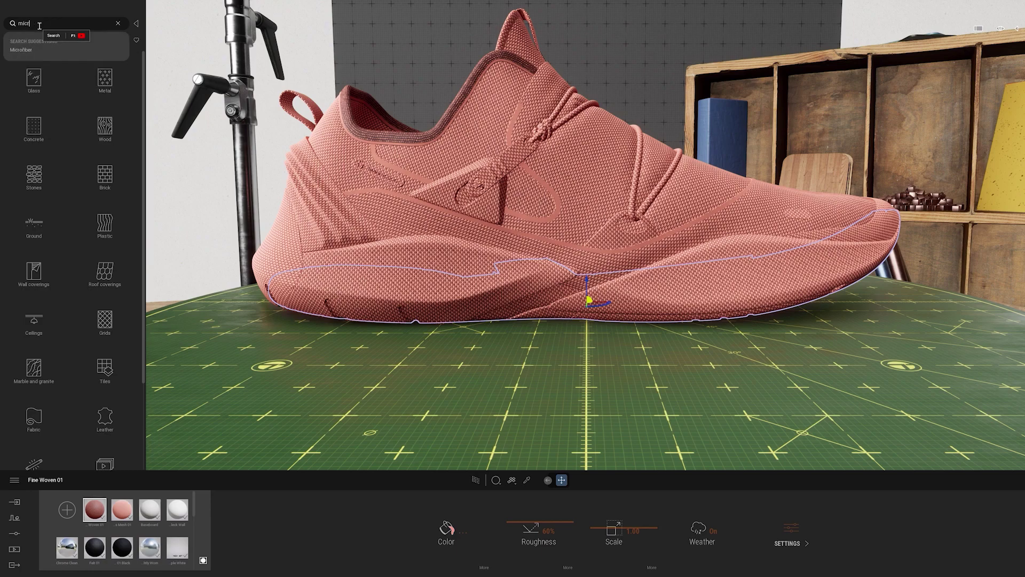
type("ofi")
left_click(21, 50)
left_click(35, 68)
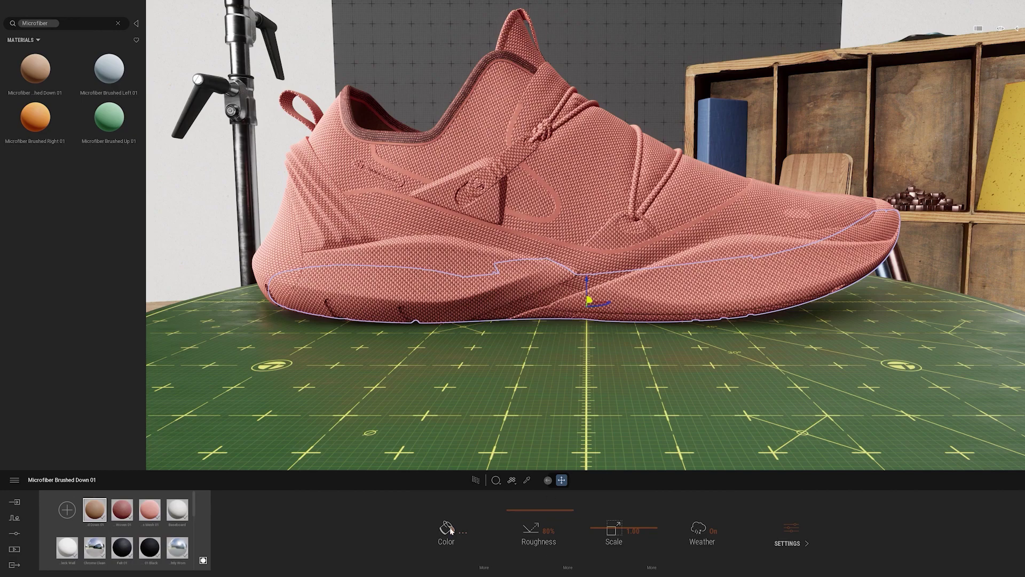
left_click(447, 528)
left_click(555, 368)
- Put Spacer Mesh 01 on the side panel with Use mask off and a pink tint
left_click(118, 23)
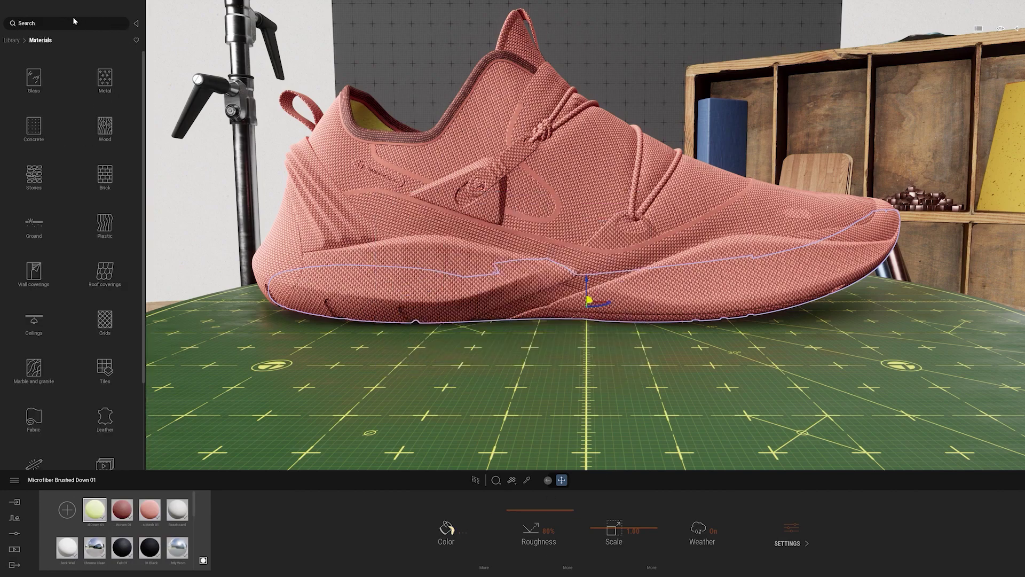
type("mesh")
key("Return")
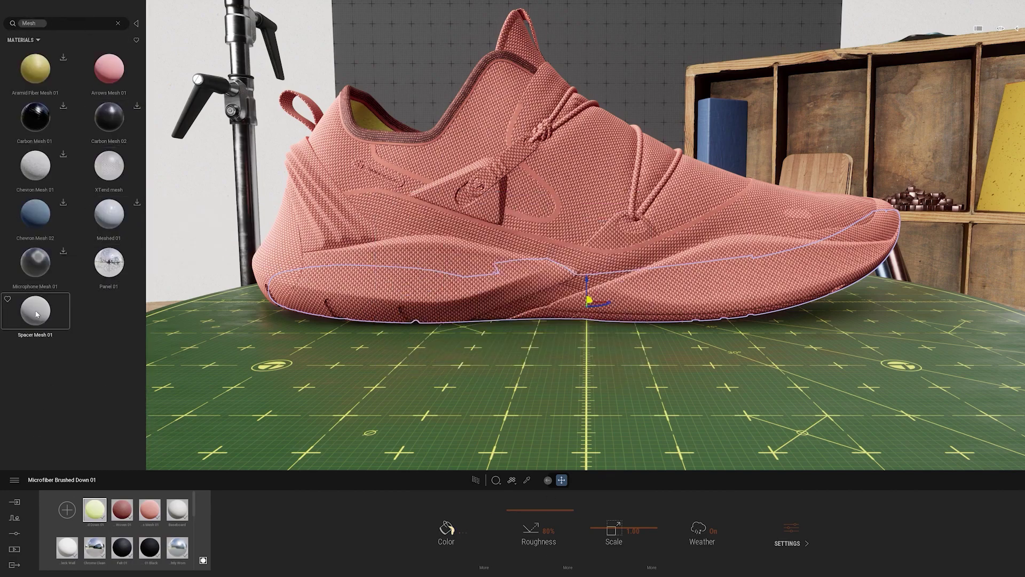
left_click_drag(35, 311, 761, 218)
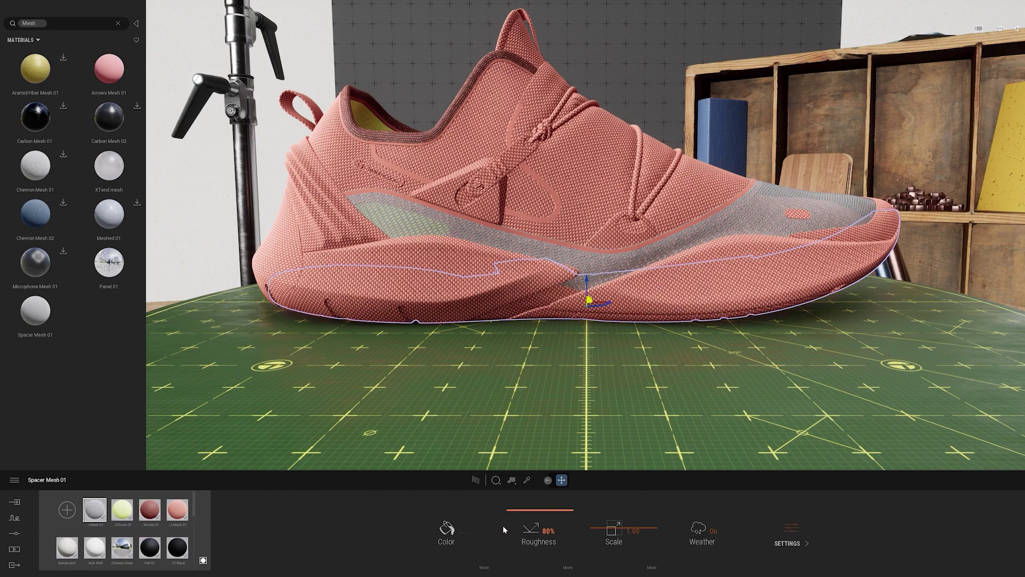
left_click(484, 569)
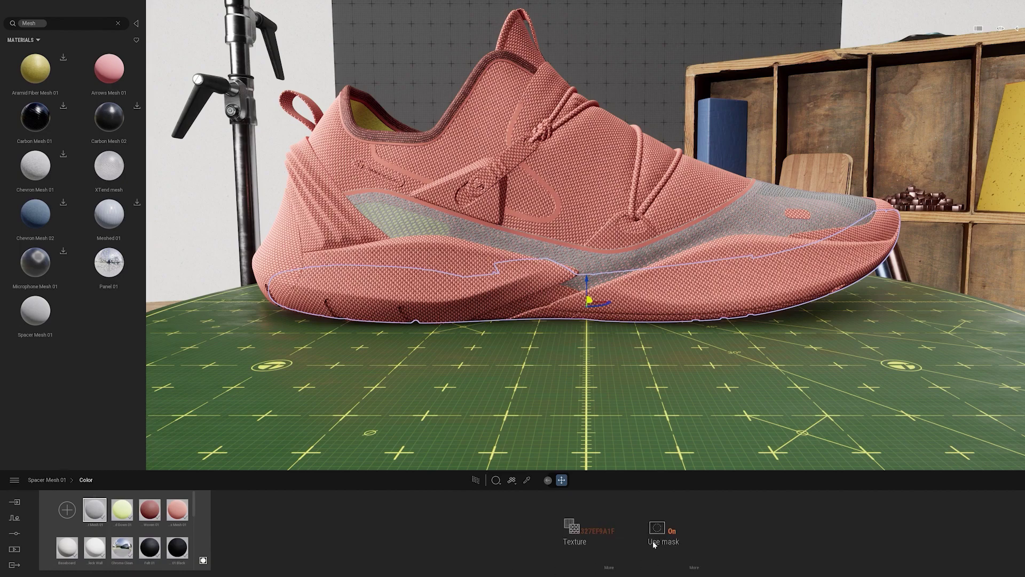
left_click(672, 532)
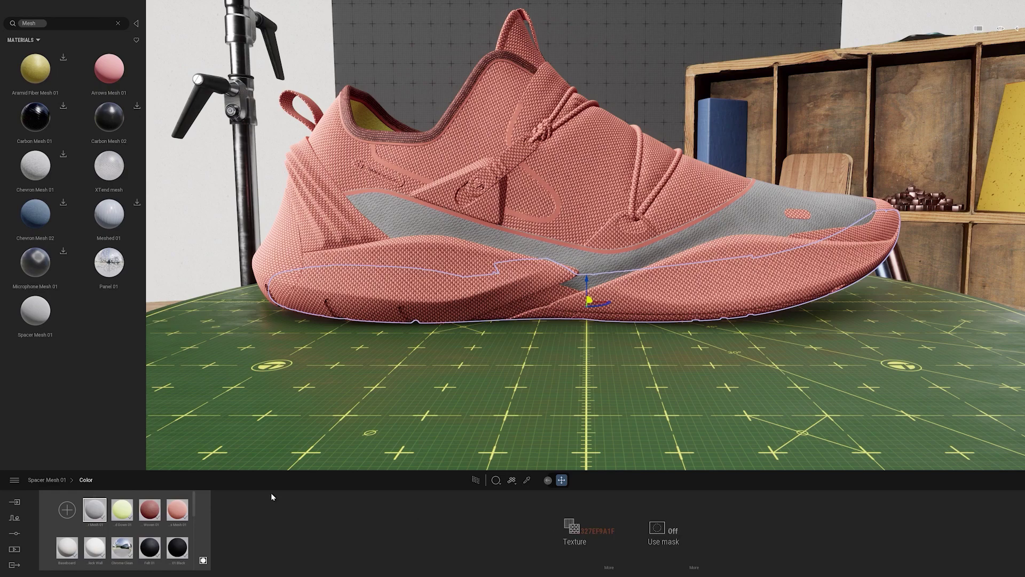
left_click(47, 480)
left_click(447, 529)
left_click(579, 269)
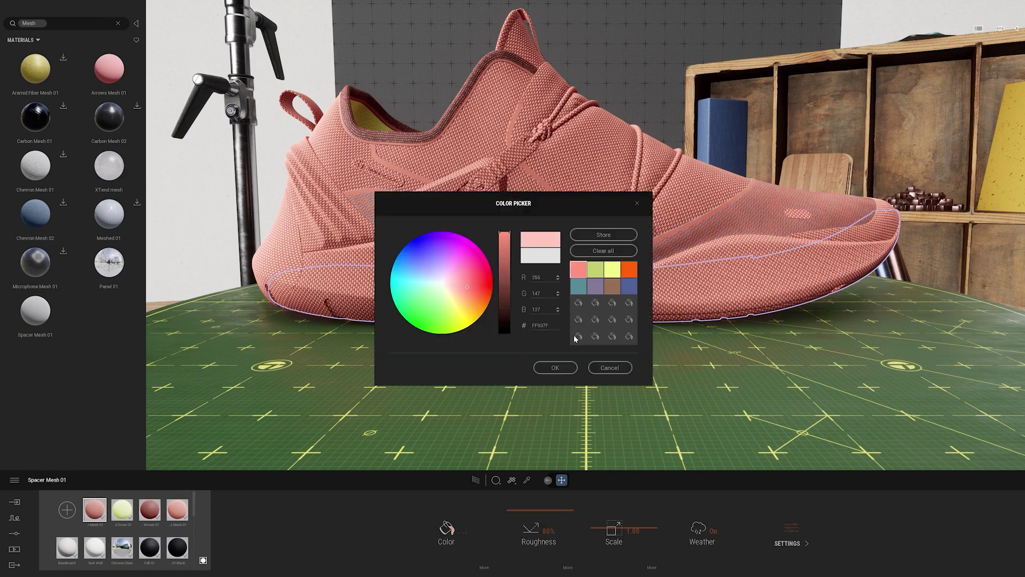
left_click(555, 368)
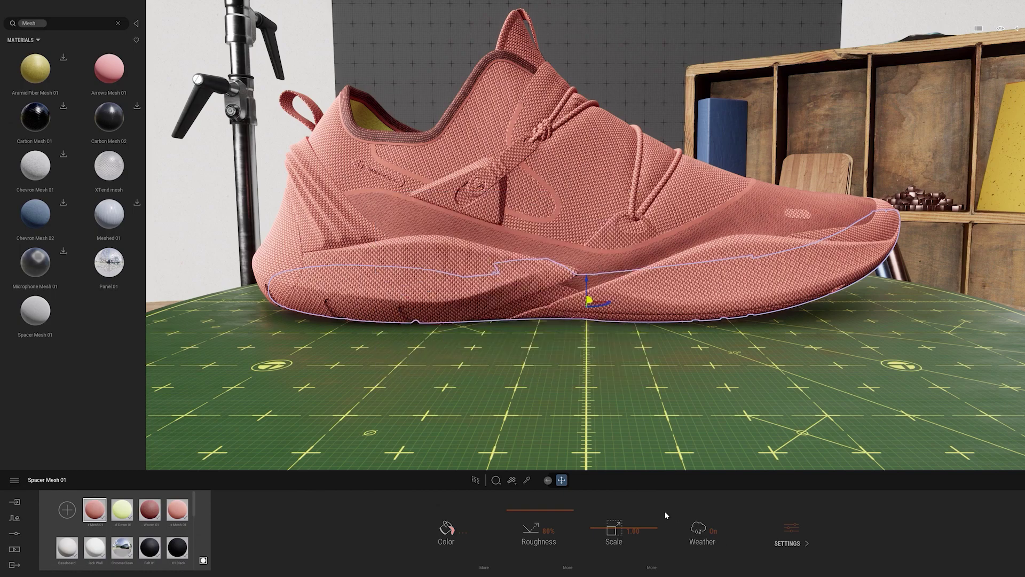
- Apply Nylon Braided 01 to the laces with a yellow tint
left_click(118, 23)
type("nyl")
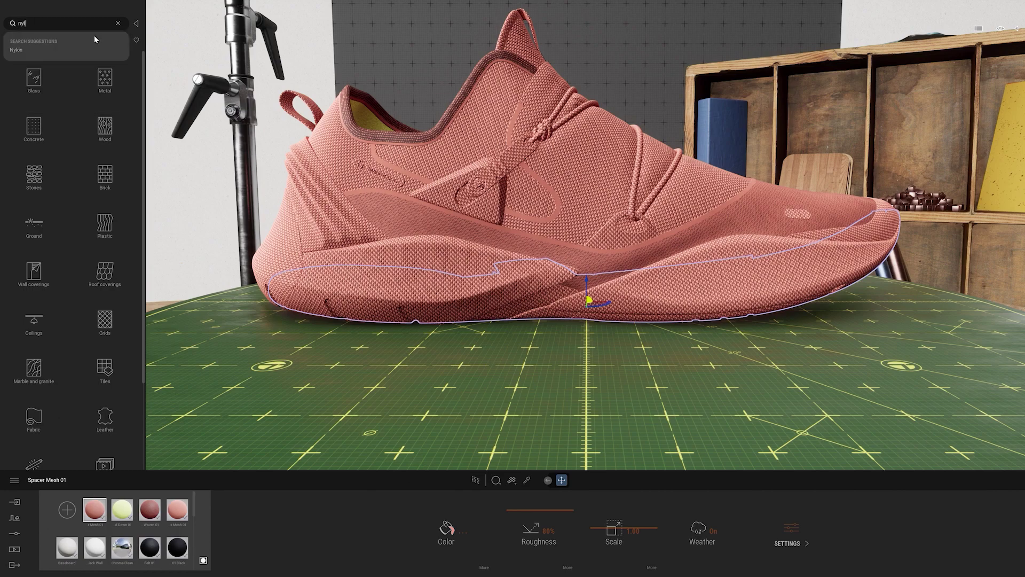
type("on")
key("Return")
left_click_drag(109, 68, 568, 123)
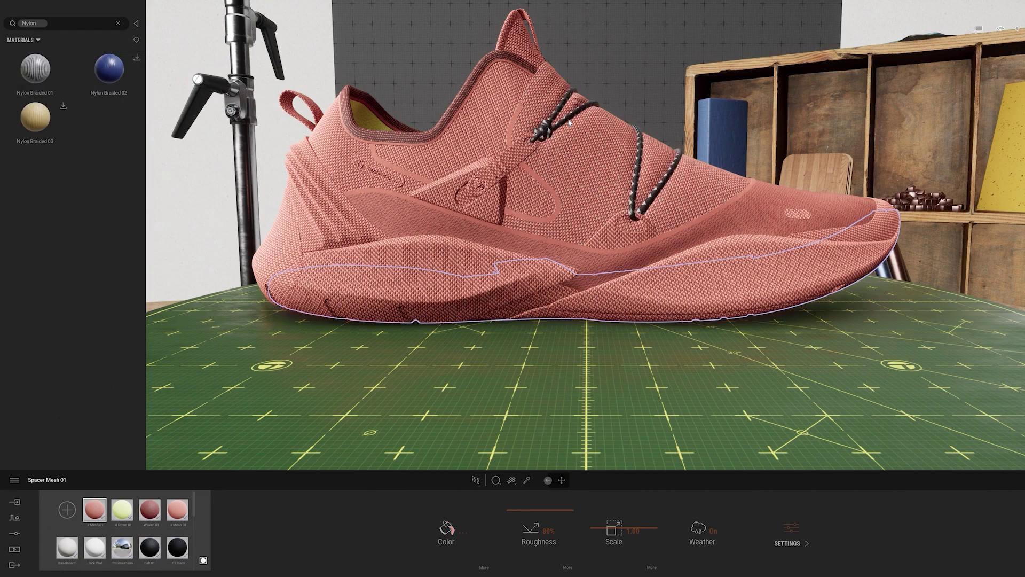
left_click(446, 529)
left_click(592, 269)
left_click(556, 368)
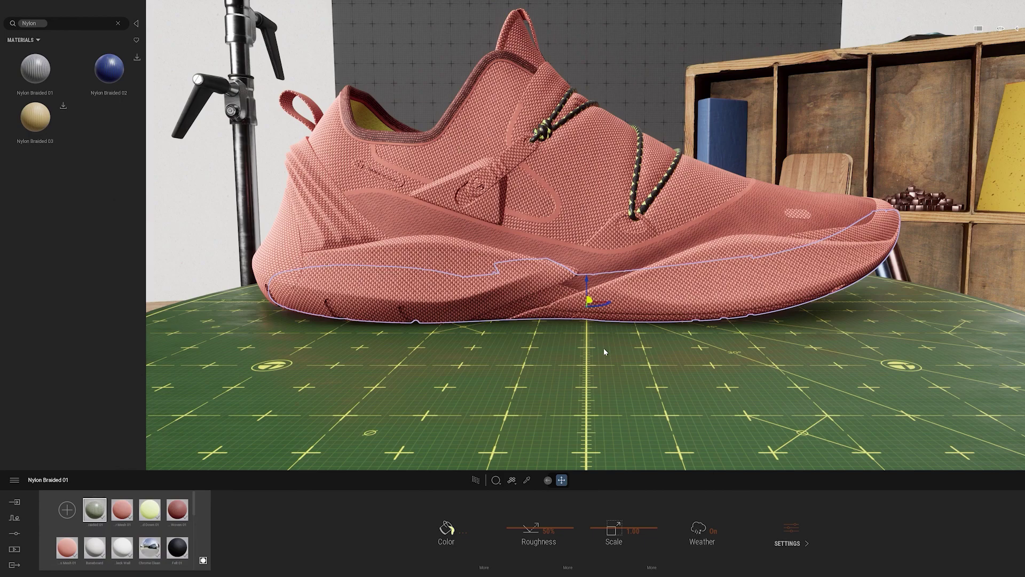
- Apply dark red Rubber Fine 01 to the triangle piece and the lower shoe part
left_click(118, 23)
type("Rubber")
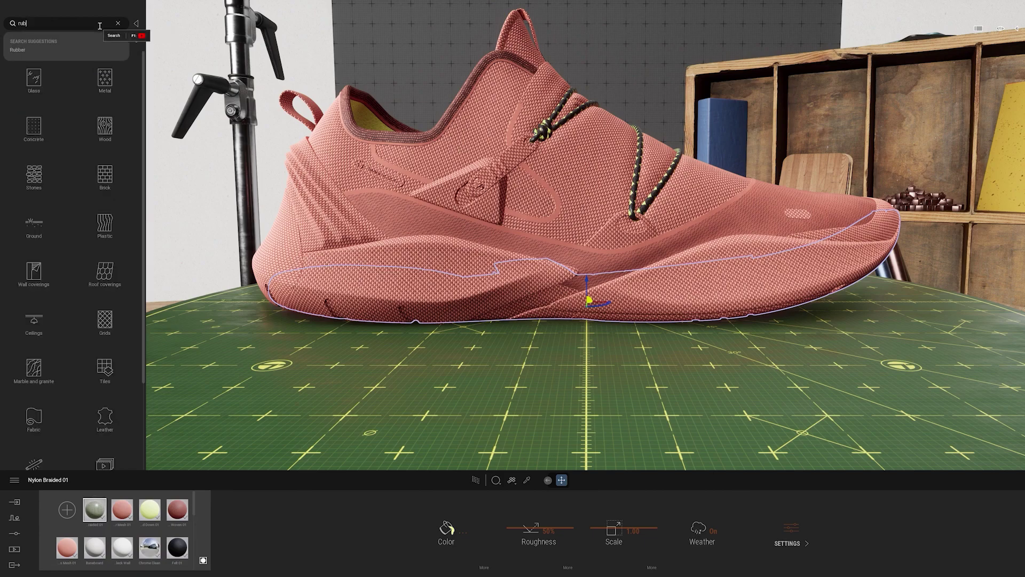
key("Return")
left_click_drag(109, 166, 437, 196)
left_click(446, 529)
left_click_drag(516, 202, 729, 137)
left_click(682, 220)
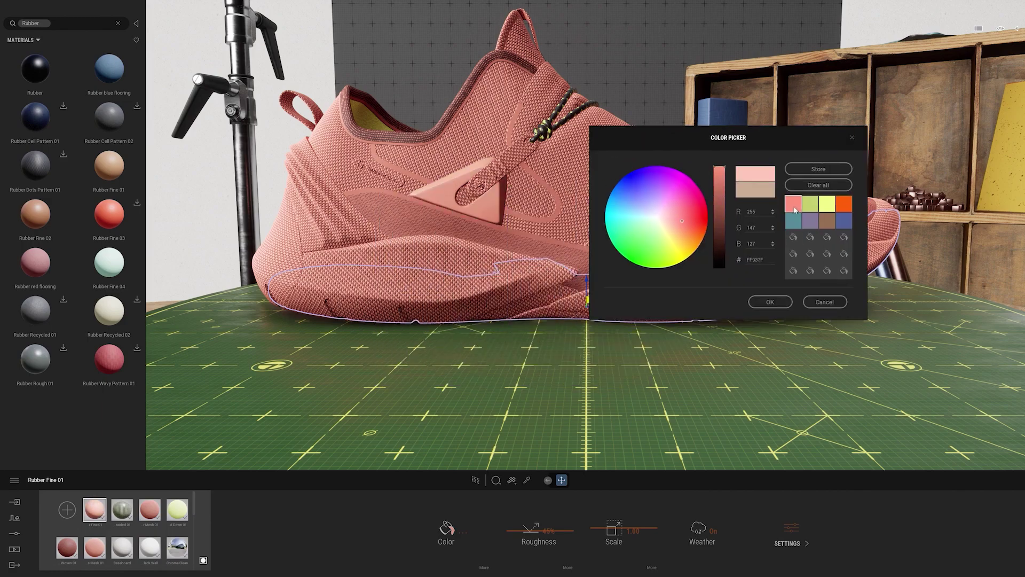
left_click_drag(720, 186, 720, 211)
left_click(770, 302)
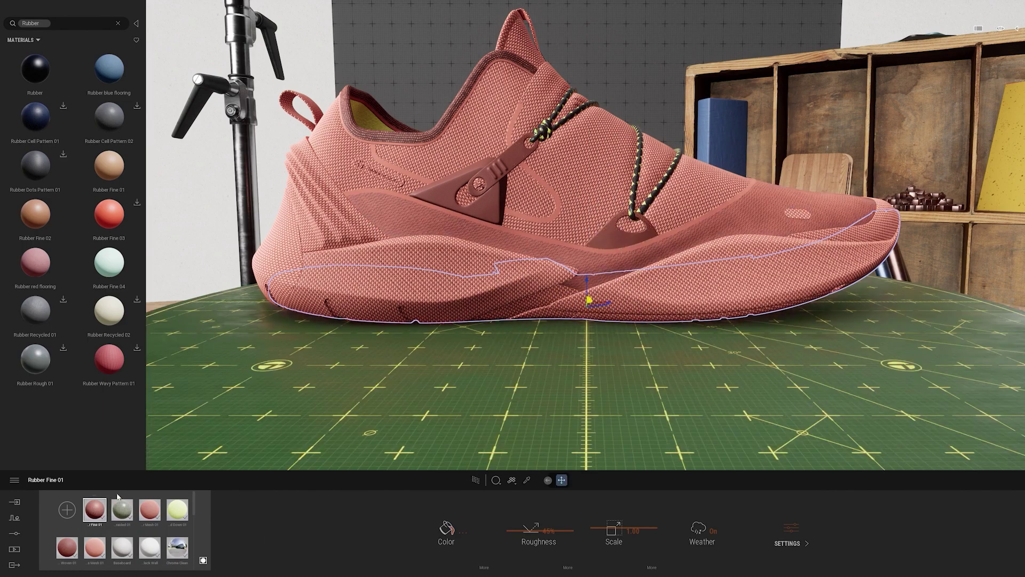
left_click_drag(115, 500, 529, 318)
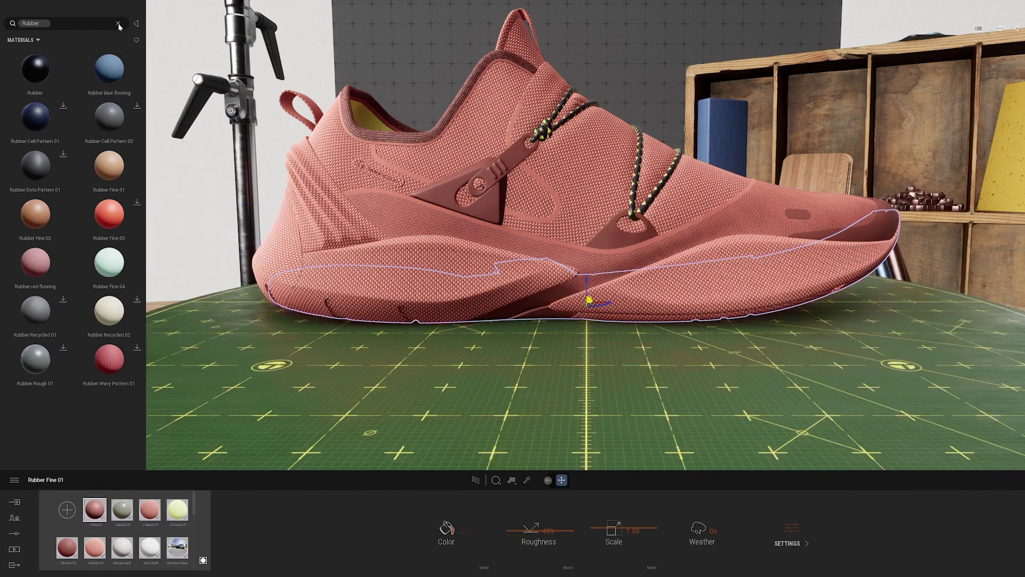
- Apply Brushed 01 metal to the triangle's rivet
left_click(118, 23)
type("brus")
left_click(18, 50)
mouse_move(109, 68)
left_mouse_down()
mouse_move(374, 171)
mouse_move(470, 190)
mouse_move(378, 172)
left_mouse_up()
- Give the sole Flakes 01 in off-white with the flake scale enlarged to 4.87
left_click(118, 22)
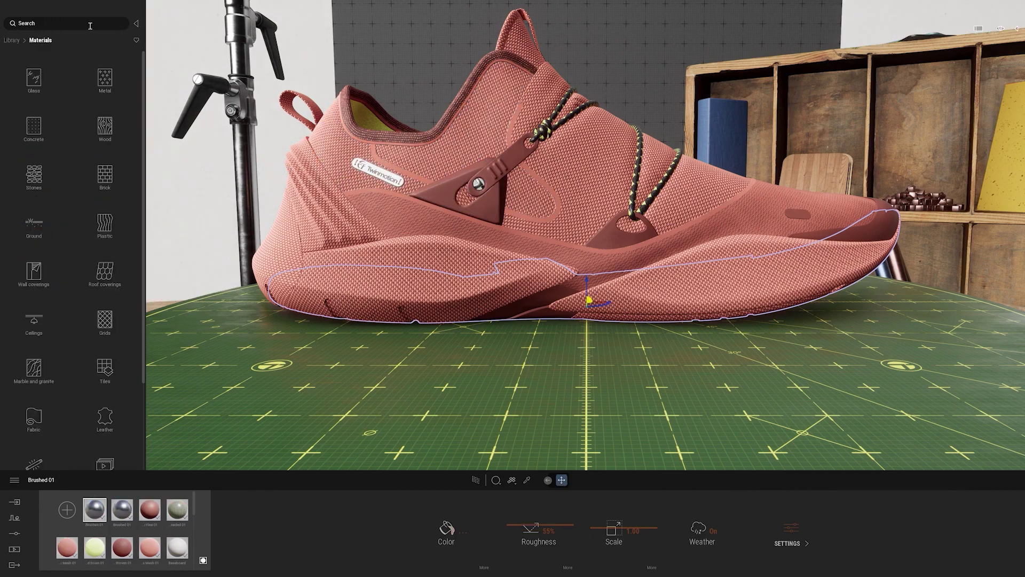
type("flakes")
left_click(87, 39)
left_click_drag(35, 117, 427, 289)
left_click(446, 529)
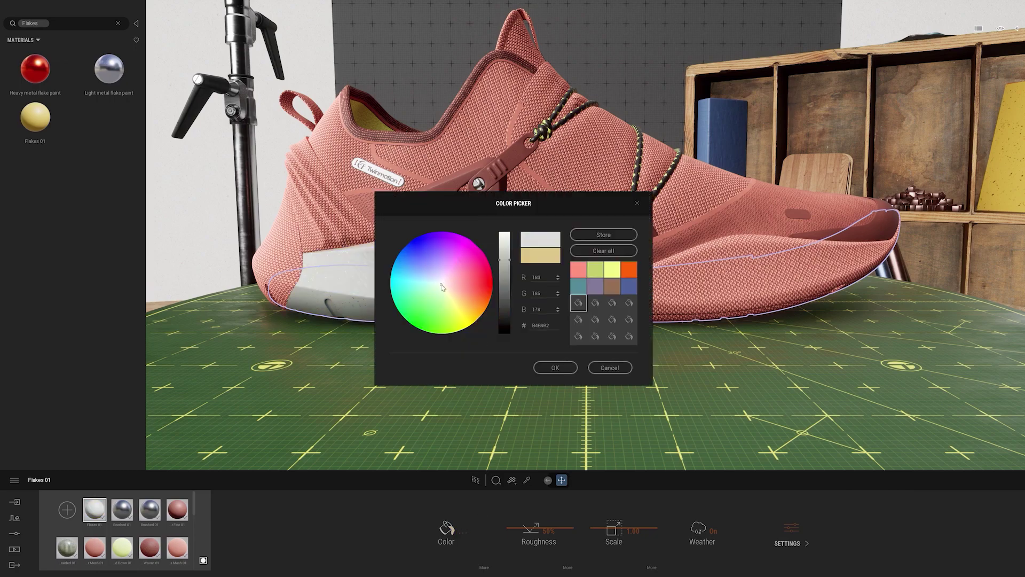
left_click(551, 366)
left_click_drag(614, 529, 635, 529)
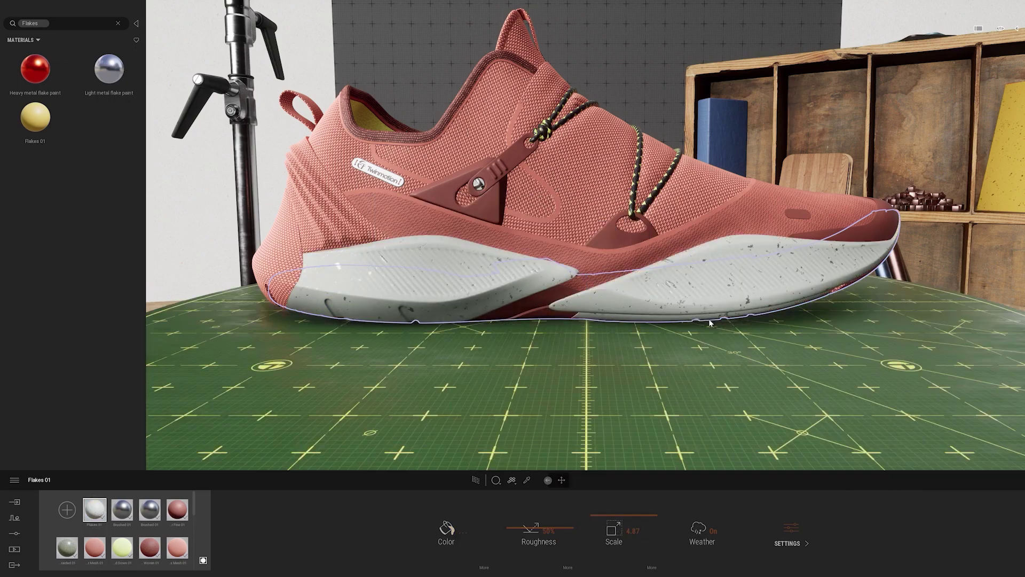
- Apply Braided PVC 01 to the heel loop, tinted yellow-green
left_click(337, 249)
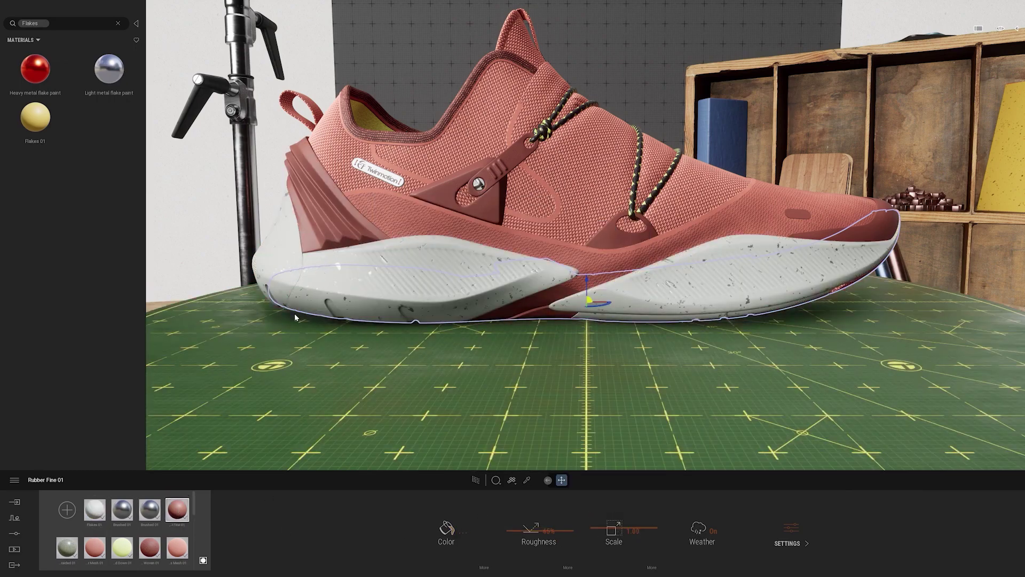
left_click(118, 23)
type("braid")
left_click(53, 36)
left_click_drag(35, 69, 287, 105)
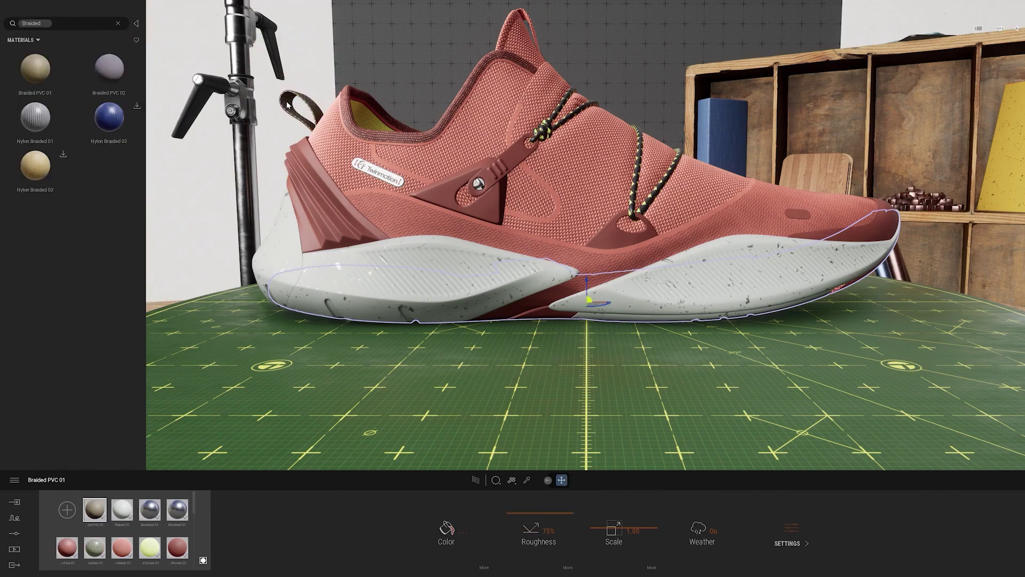
left_click(447, 528)
left_click(591, 275)
left_click(551, 367)
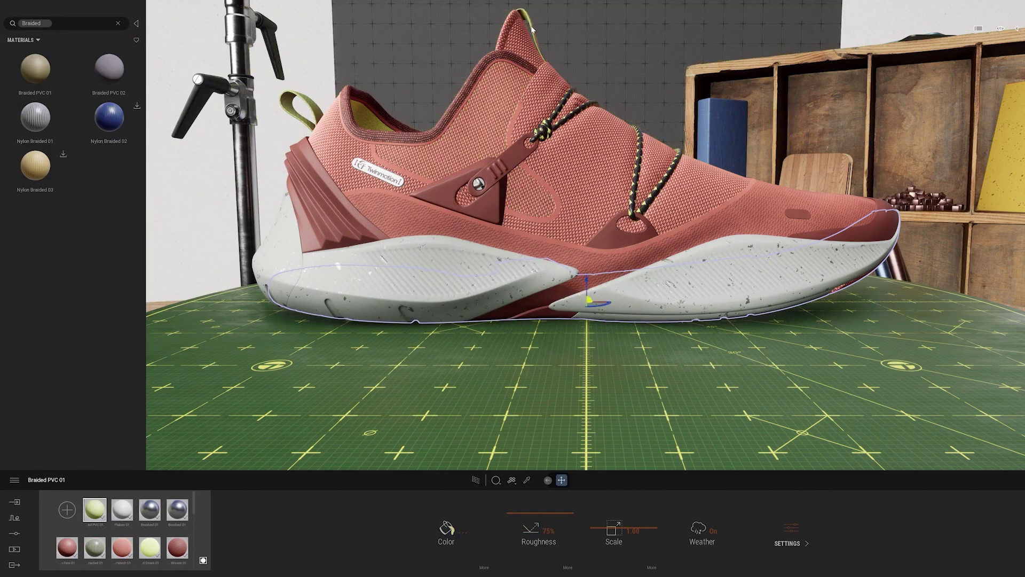
- Apply Glossy plastic in yellow-green to the triangle's oval insert
left_click(118, 23)
type("glossy")
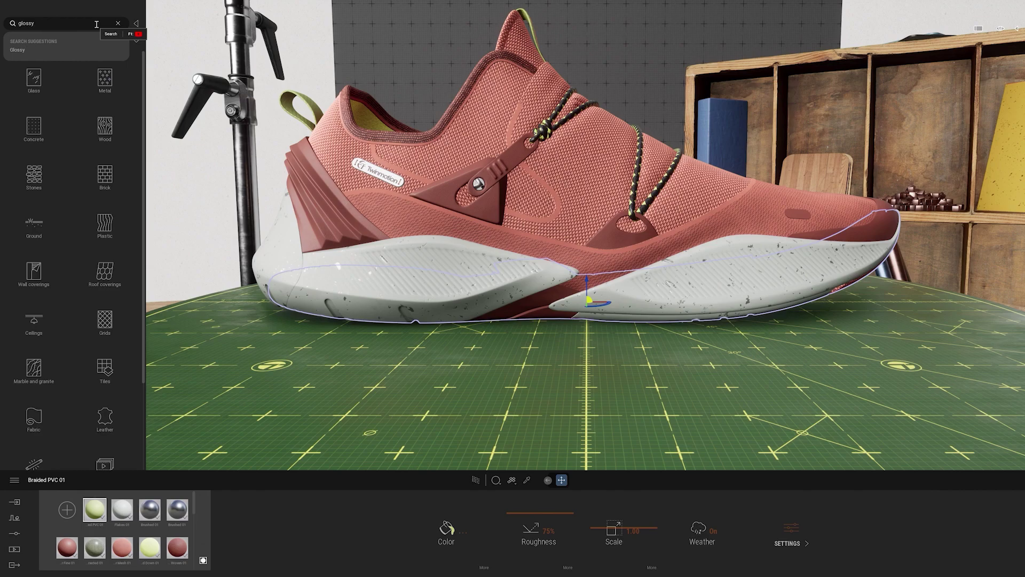
left_click(17, 50)
left_click_drag(32, 68, 465, 196)
left_click(446, 529)
left_click(591, 275)
left_click(556, 371)
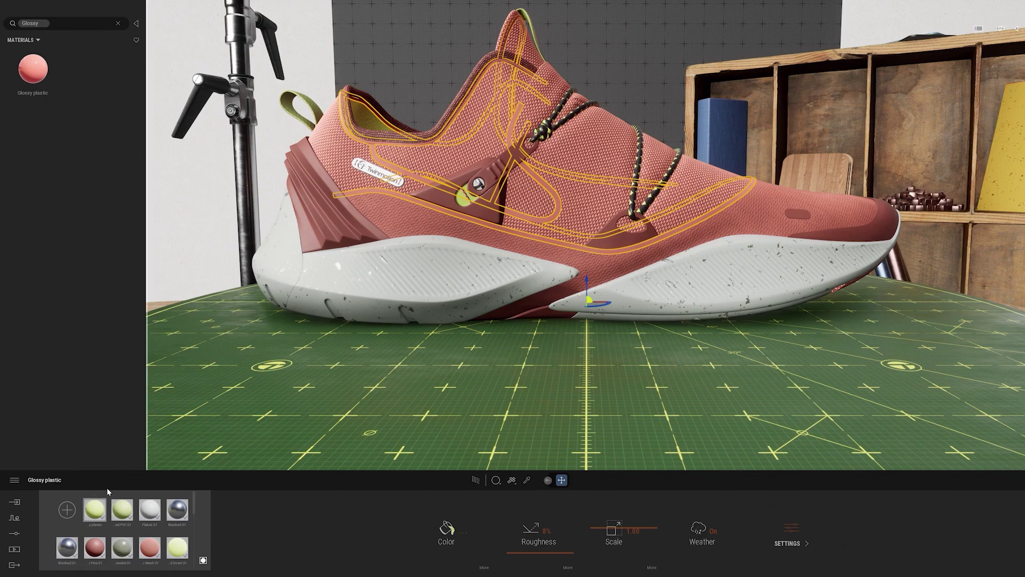
- Create a new material named Stitches and apply it to the shoe's side trim
left_click(67, 511)
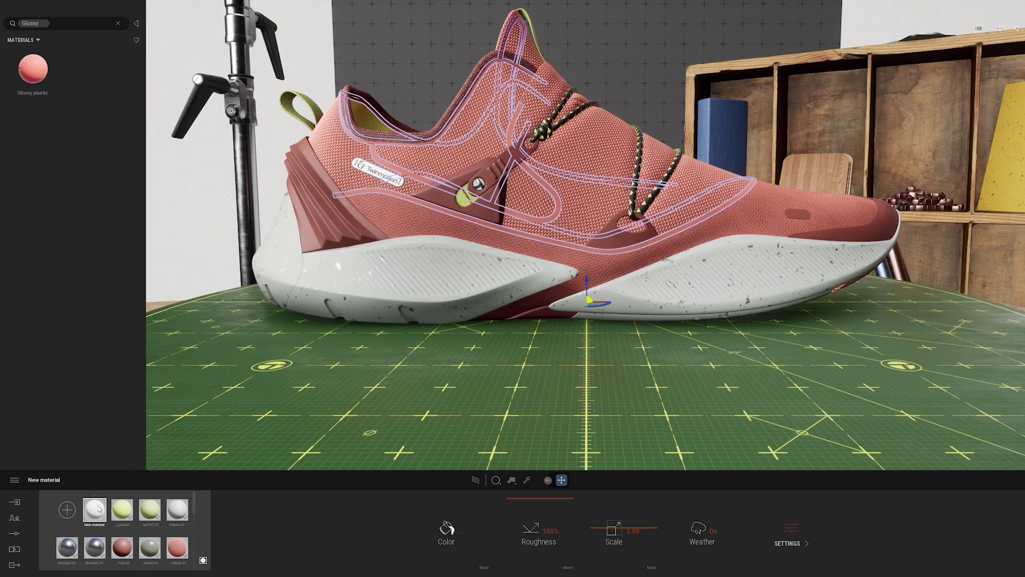
left_click(94, 498)
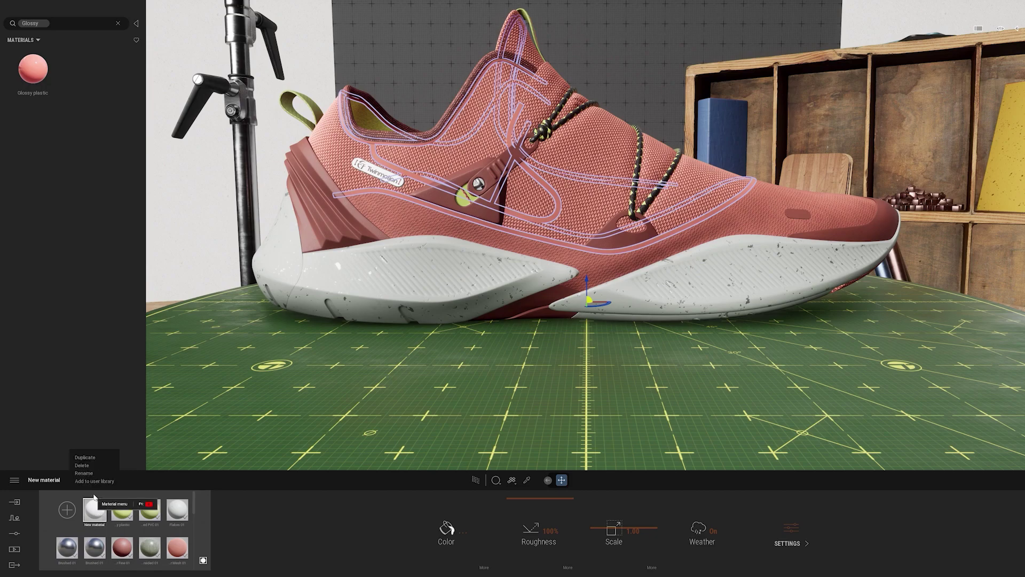
left_click(84, 473)
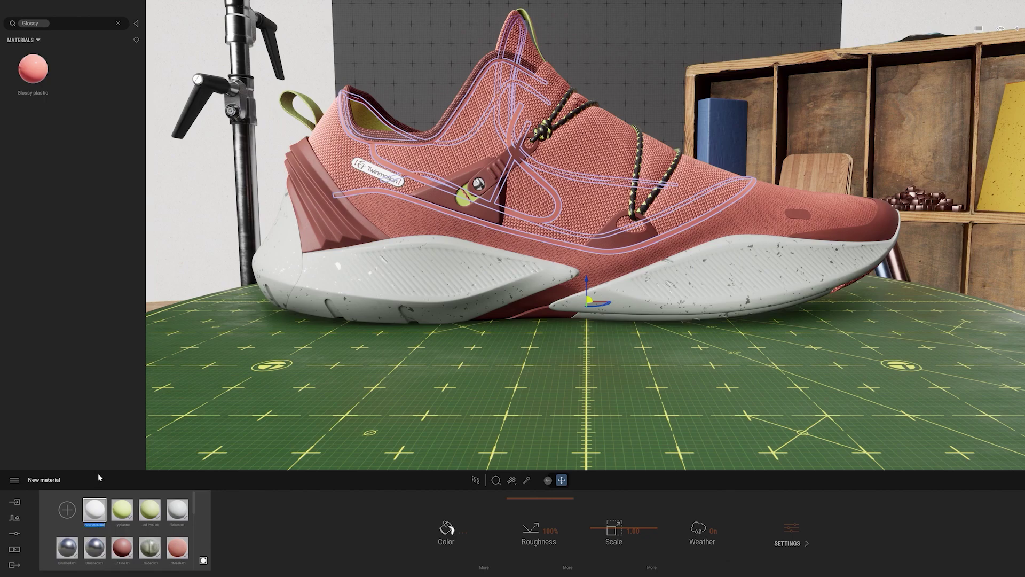
type("Siltch")
type("es")
key("Return")
left_click_drag(95, 510, 584, 254)
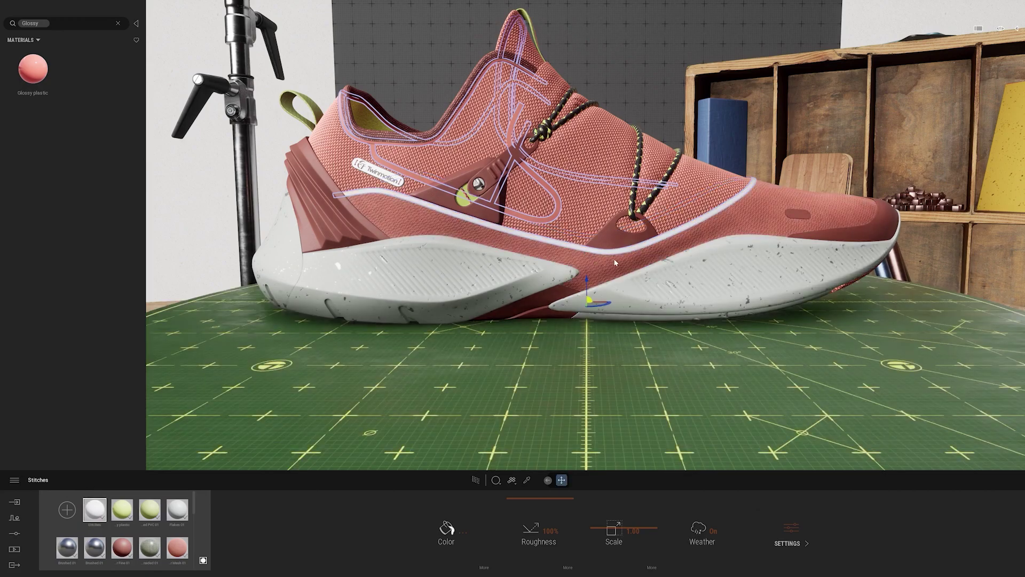
scroll(615, 262, "up", 6)
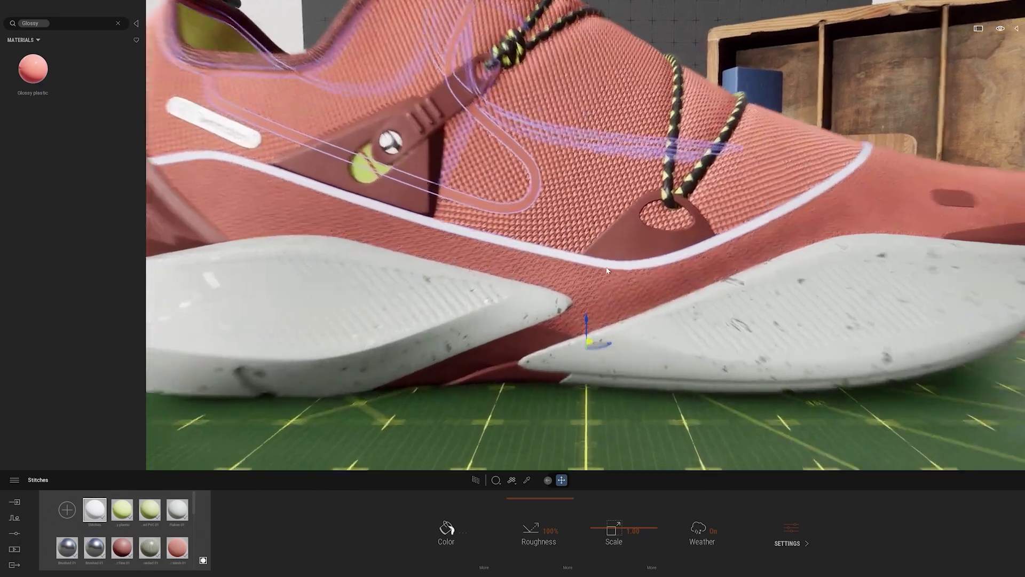
scroll(607, 271, "up", 3)
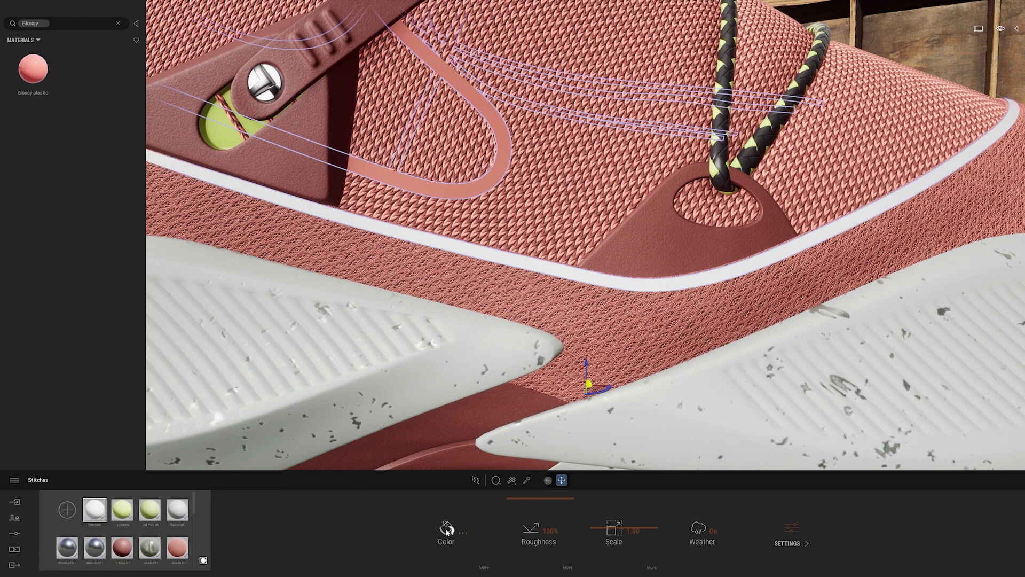
- Tint the Stitches material yellow-green (C3D06D) and bring up its colour details
left_click(484, 567)
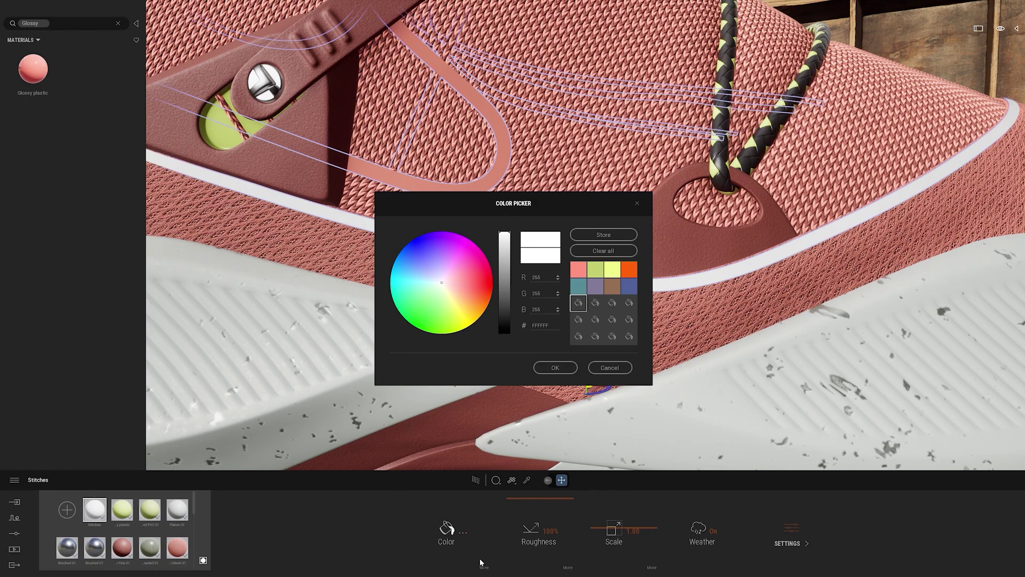
left_click(596, 270)
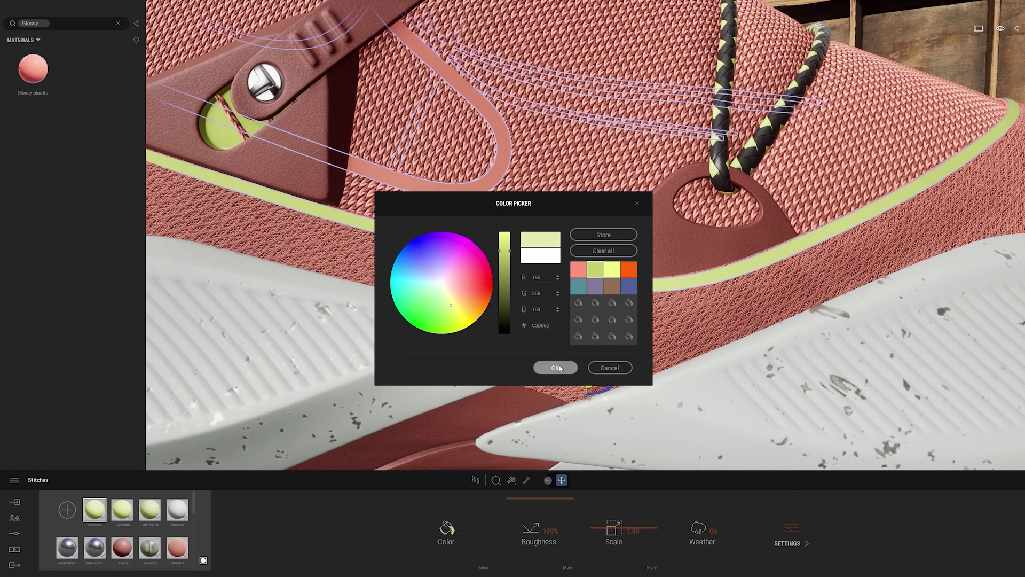
left_click(558, 368)
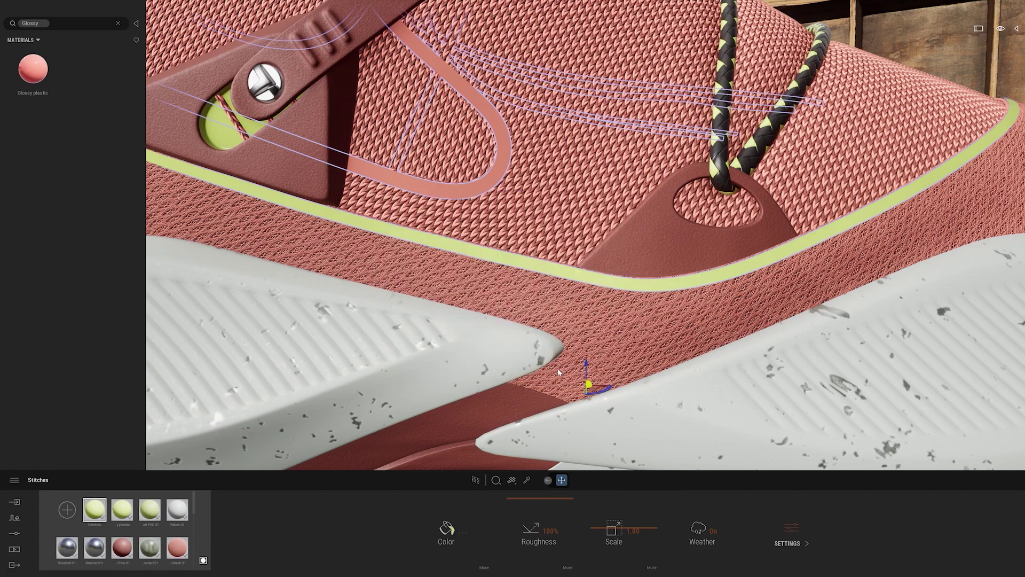
left_click(485, 569)
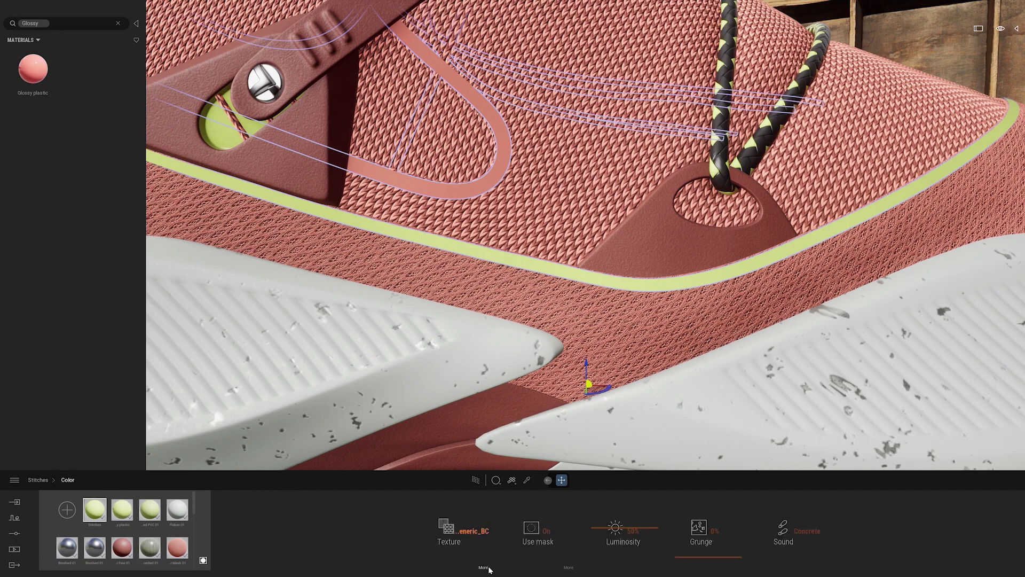
- Load T_StitchesSimple01_BC as the Stitches colour texture, toggling Use mask off and on
left_click(479, 531)
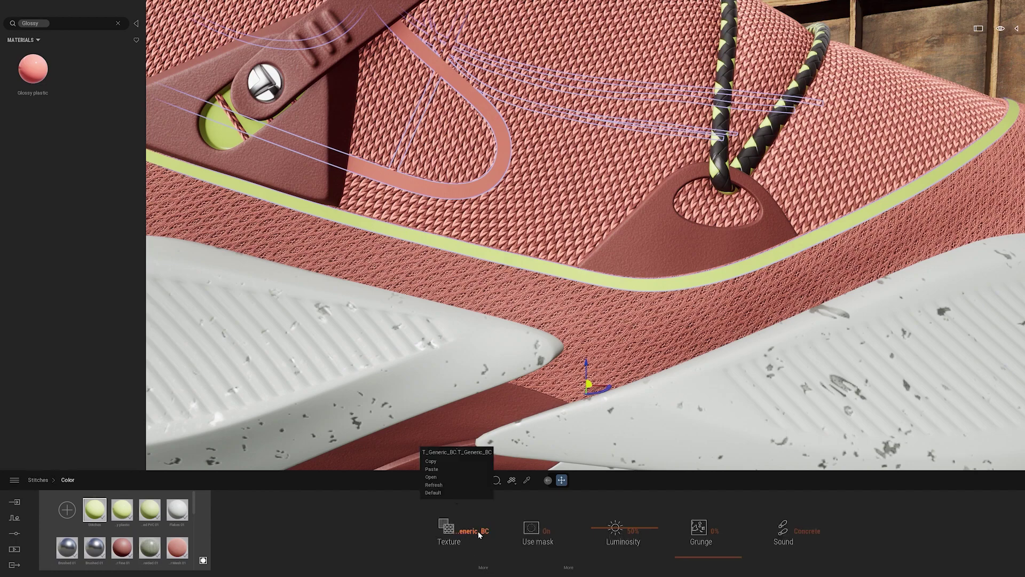
left_click(430, 478)
scroll(151, 189, "down", 10)
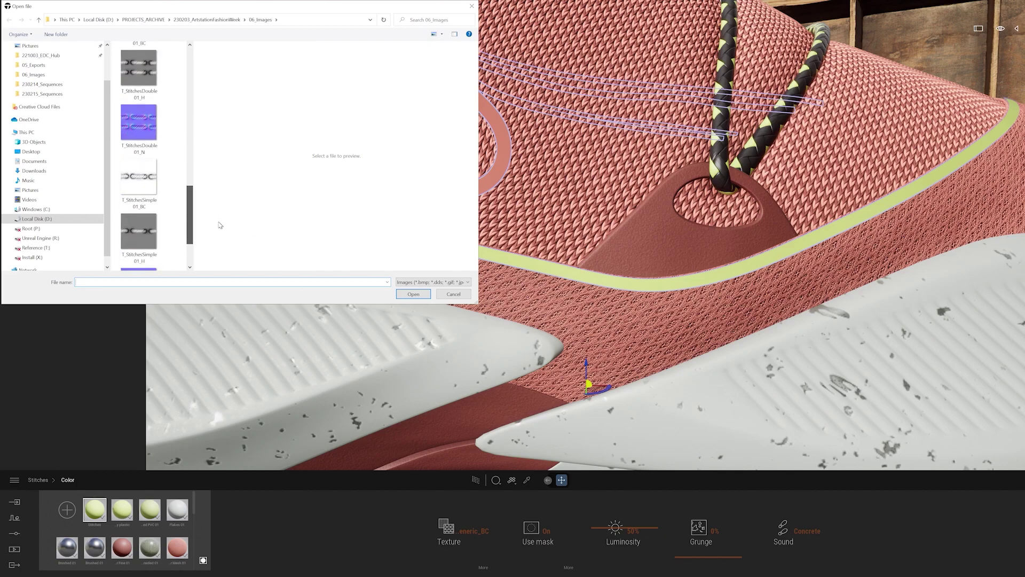
left_click(152, 189)
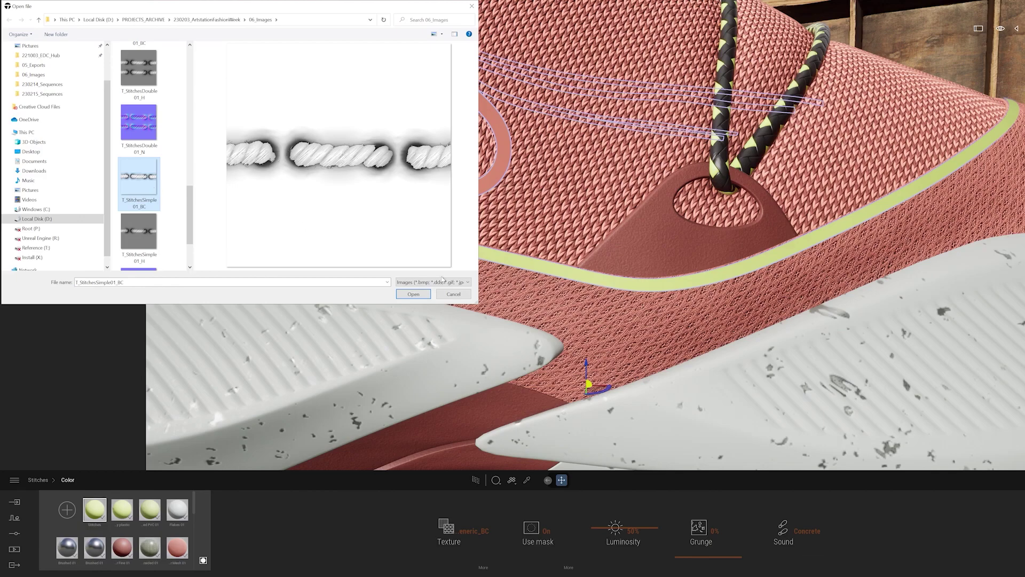
left_click(426, 292)
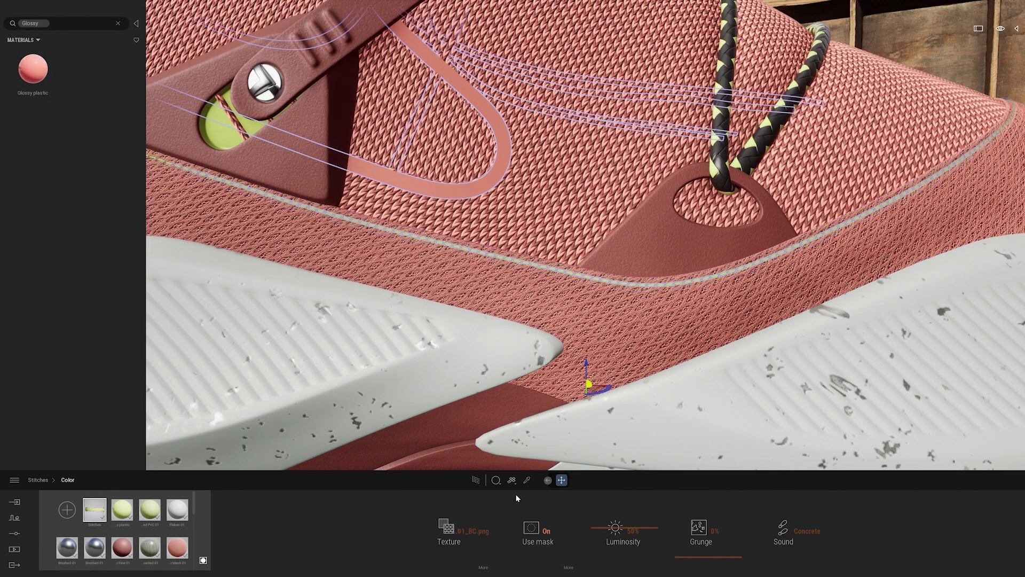
scroll(601, 292, "up", 5)
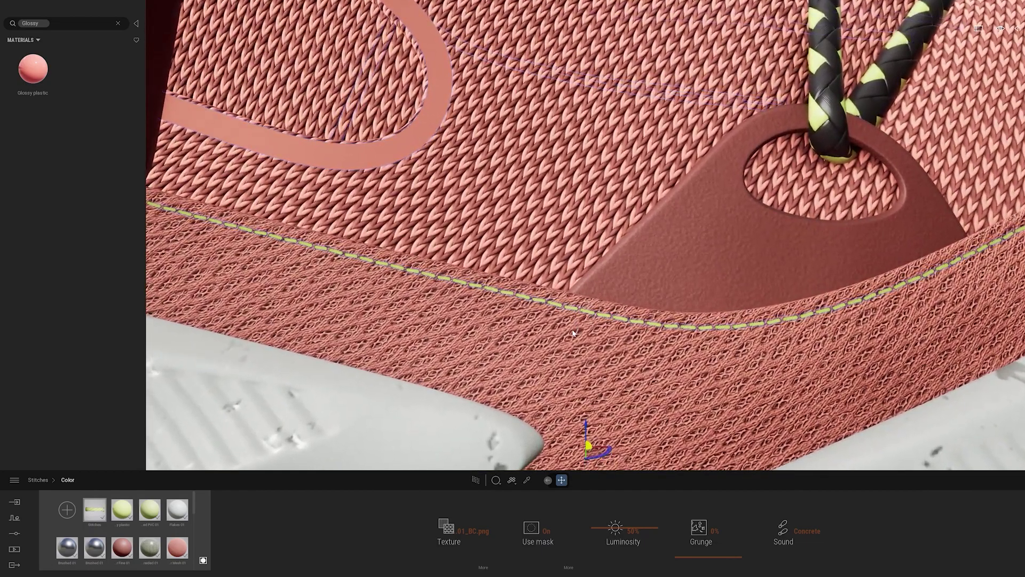
left_click(572, 333)
left_click(548, 531)
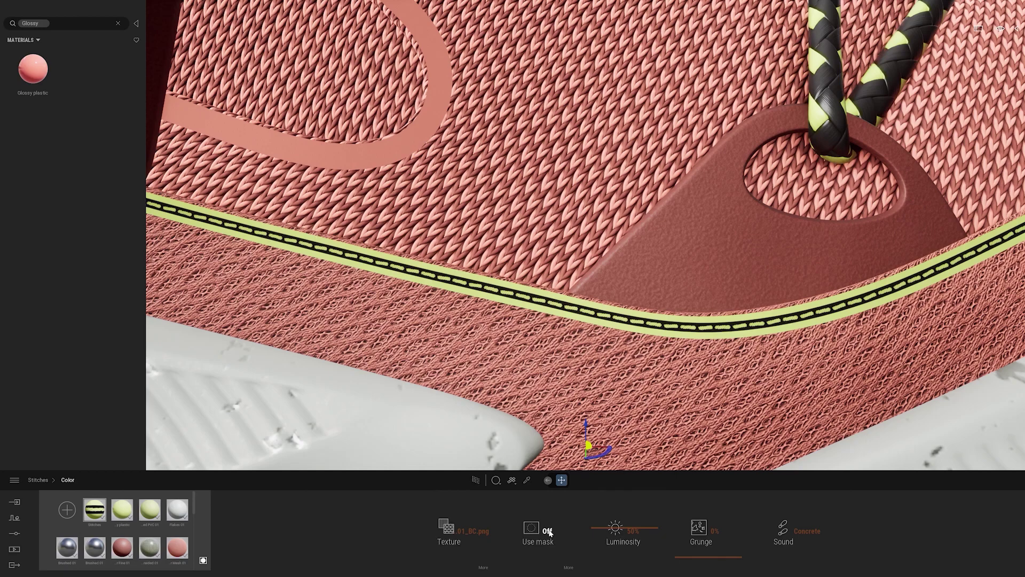
left_click(547, 531)
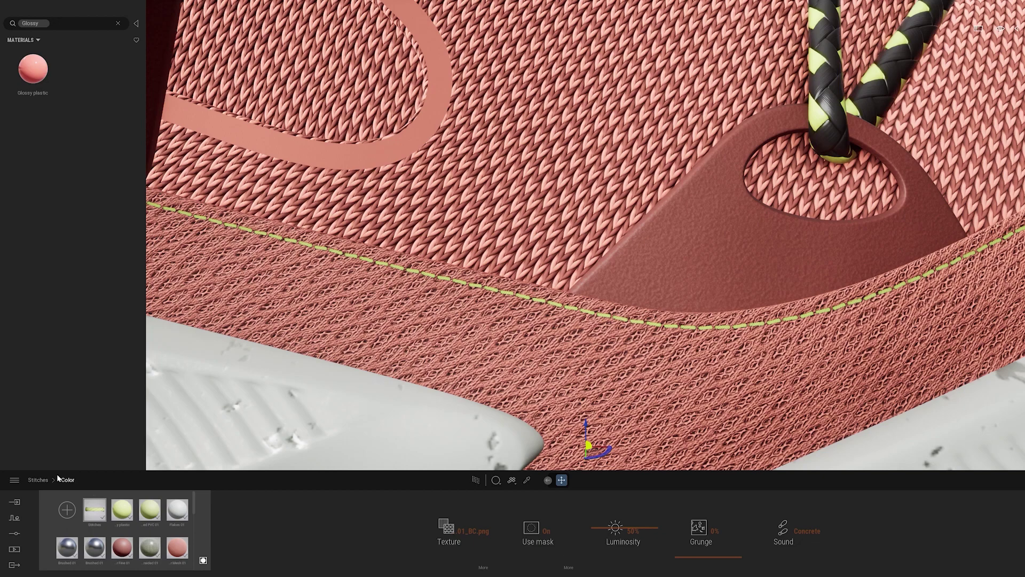
- Load T_StitchesSimple01_N as the Stitches material's normal map
left_click(40, 481)
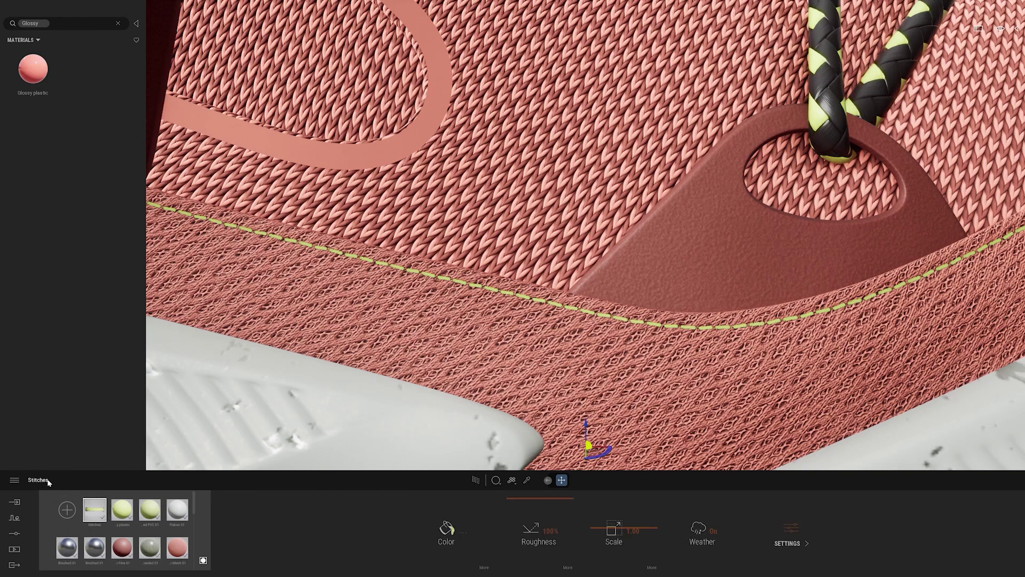
left_click(806, 540)
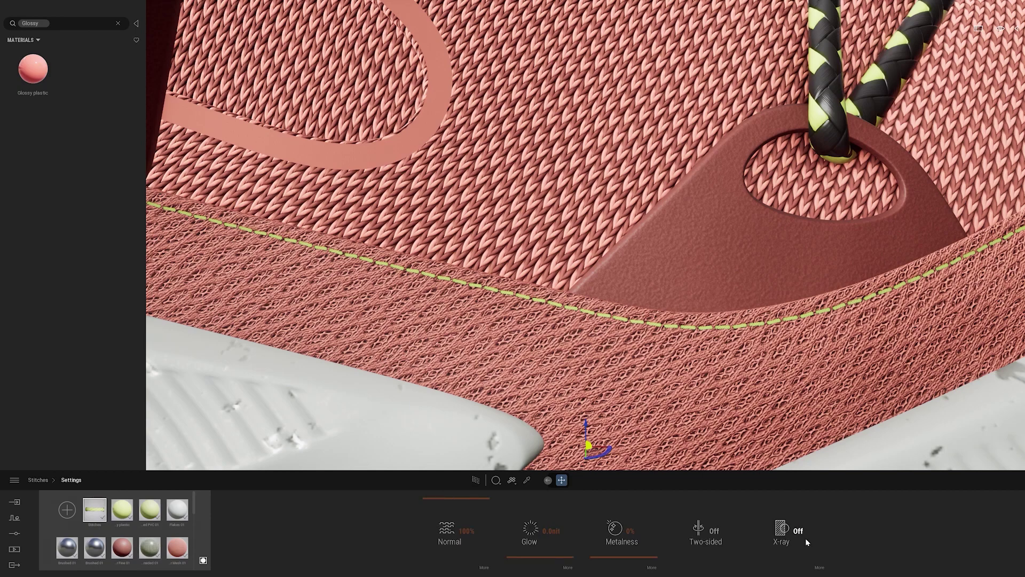
left_click(485, 568)
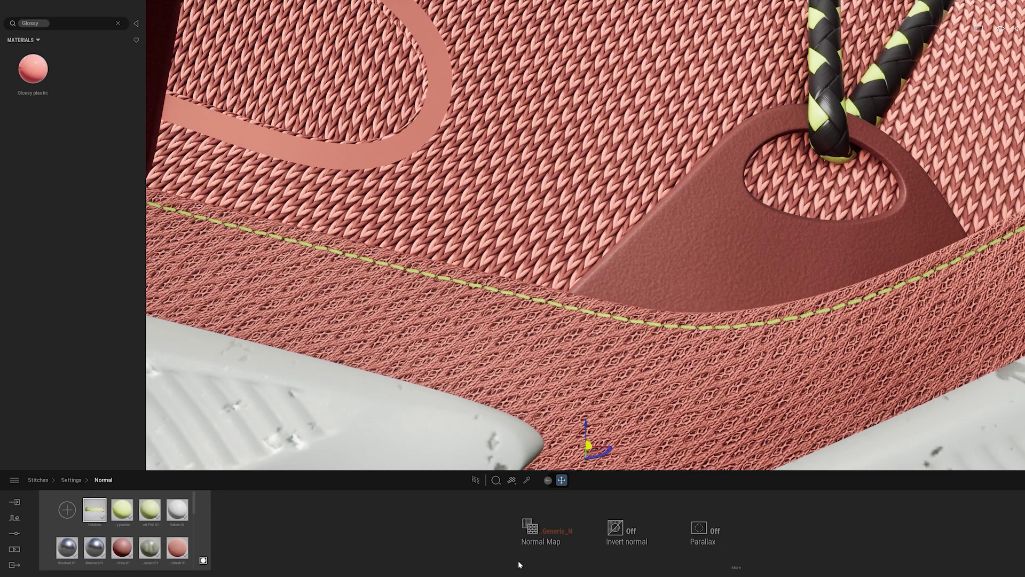
left_click(542, 545)
left_click(526, 481)
scroll(147, 160, "down", 5)
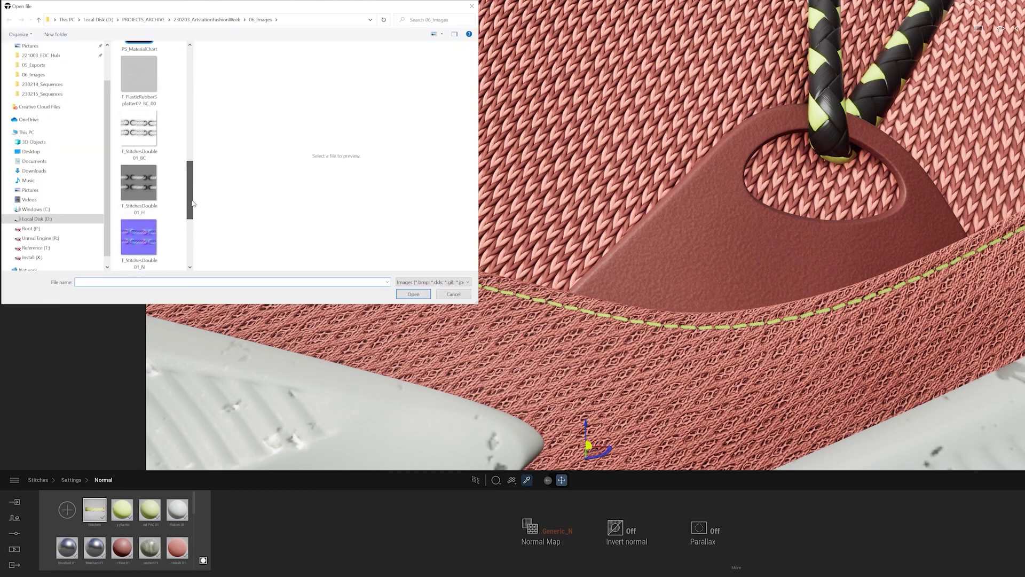
left_click(147, 209)
left_click(413, 294)
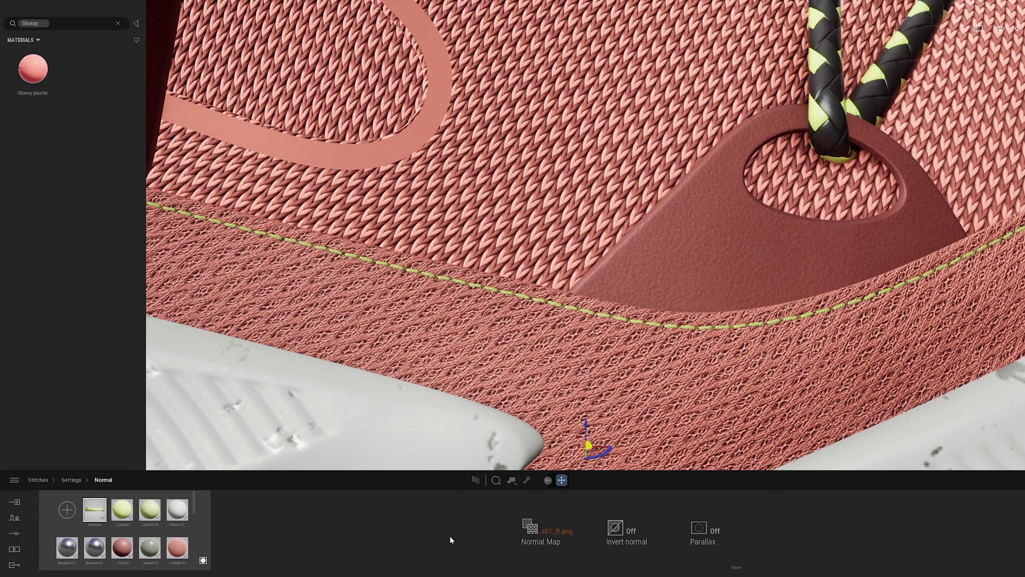
scroll(547, 276, "down", 5)
scroll(547, 276, "down", 5)
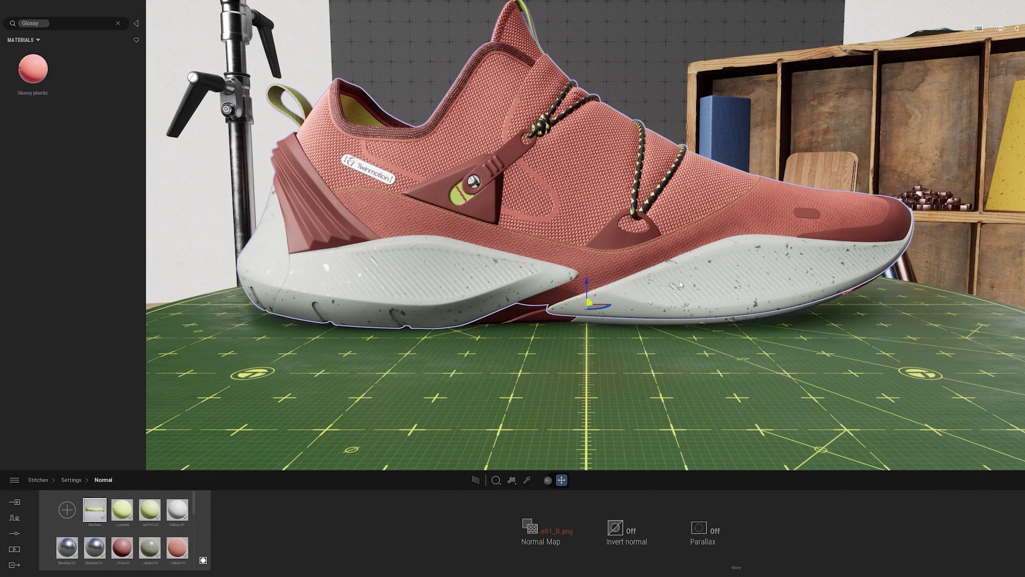
- Orbit the camera out to frame the shoe on the Worktable turntable
middle_click_drag(663, 271, 669, 265)
left_click_drag(670, 265, 747, 260)
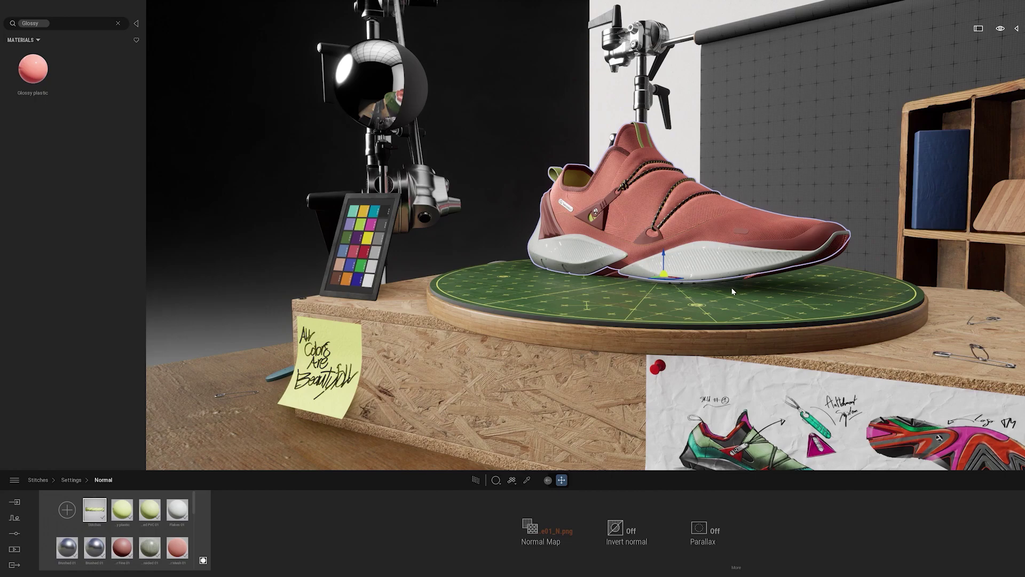
- Preview the Woods, Basement, Garage and Night City images, then return to Studio
left_click(14, 550)
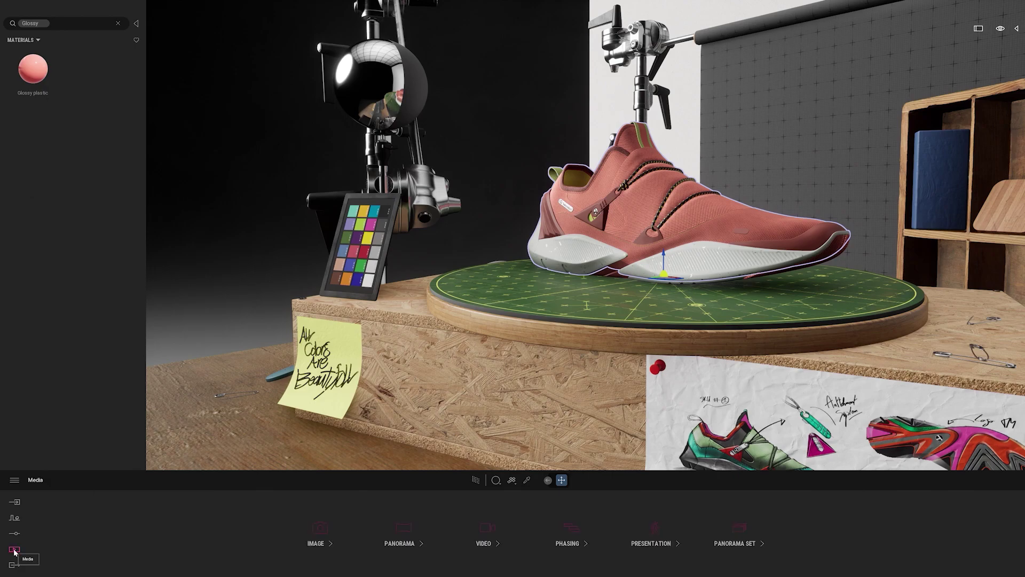
left_click(310, 537)
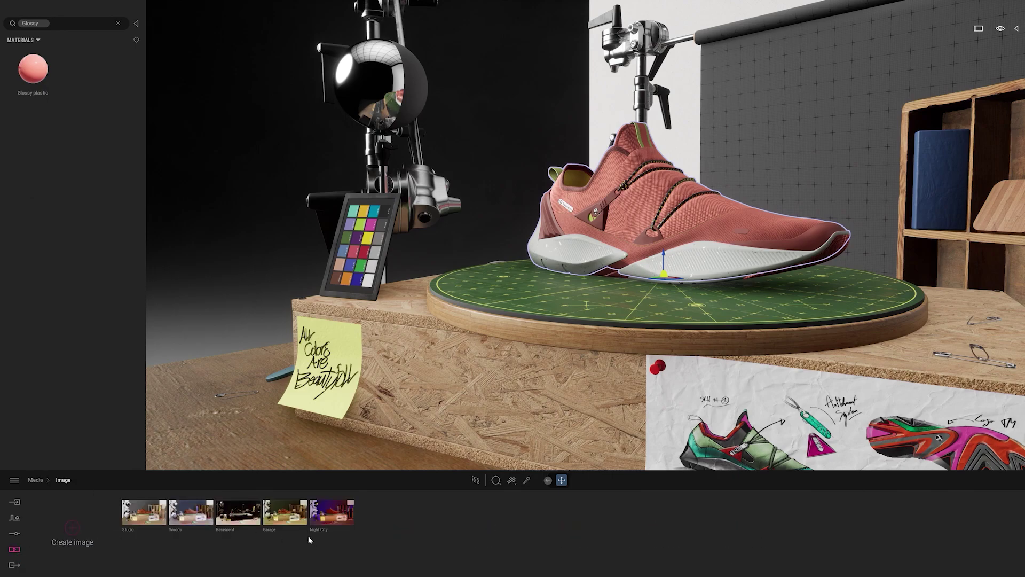
left_click(185, 519)
left_click(239, 513)
left_click(285, 514)
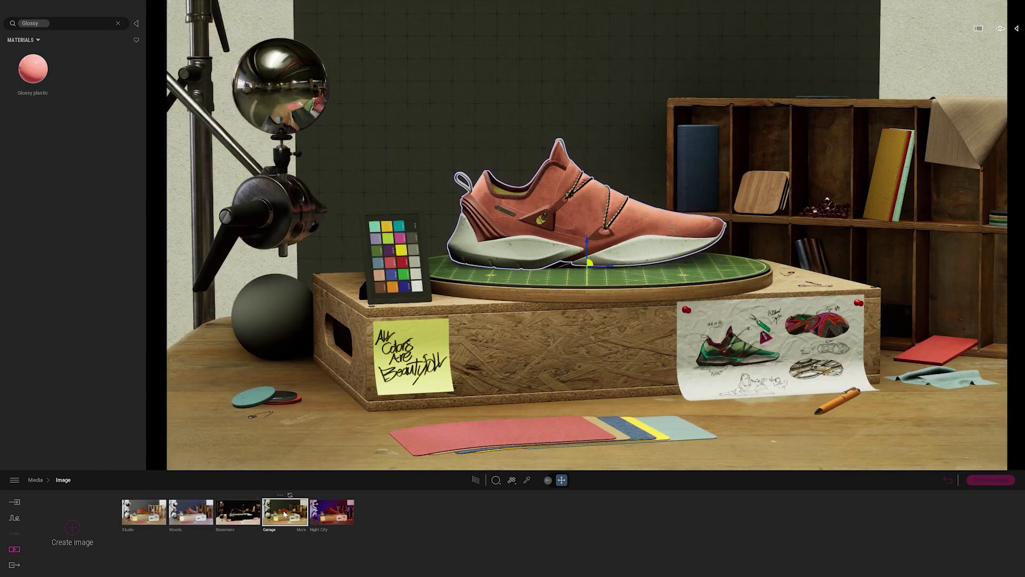
left_click(322, 516)
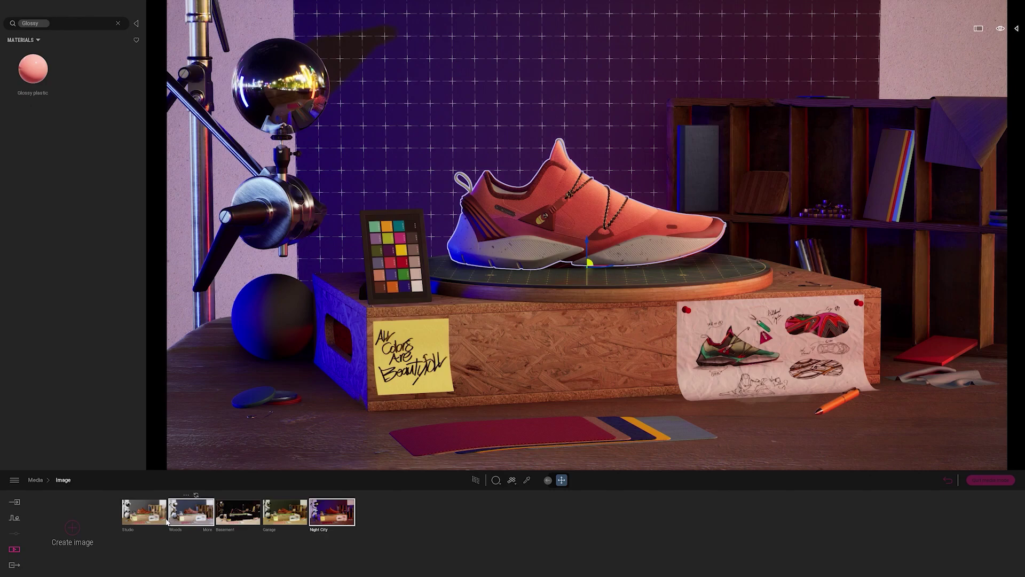
left_click(139, 517)
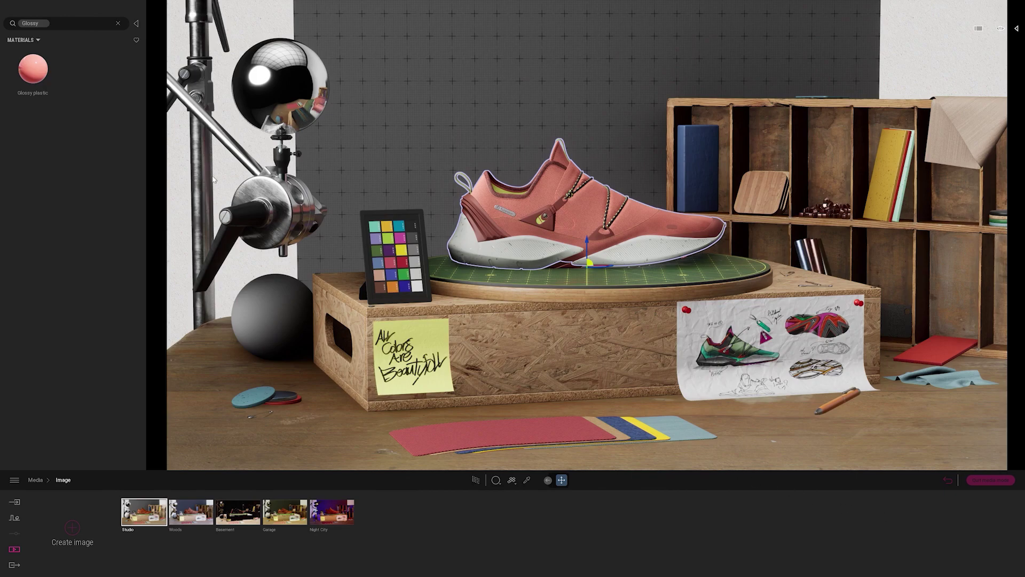
- Clear the Glossy search, then create a User library folder renamed Twinmotion Shoe
left_click(119, 24)
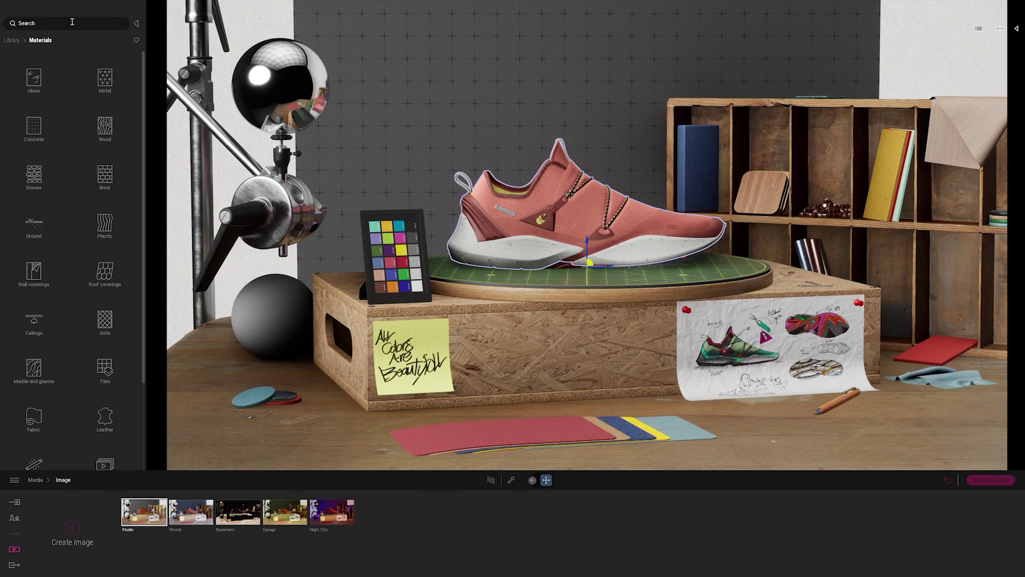
left_click(16, 42)
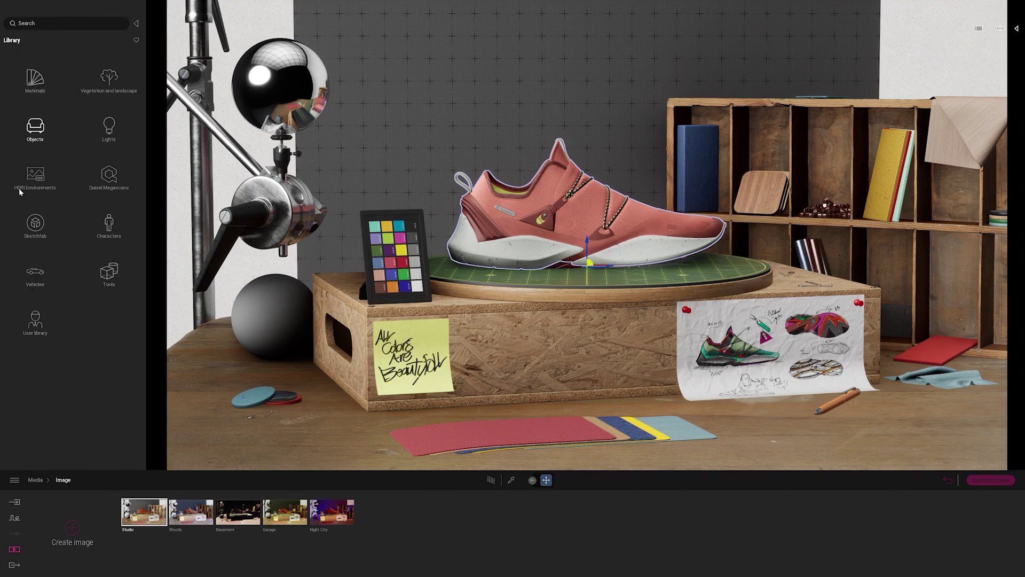
left_click(35, 321)
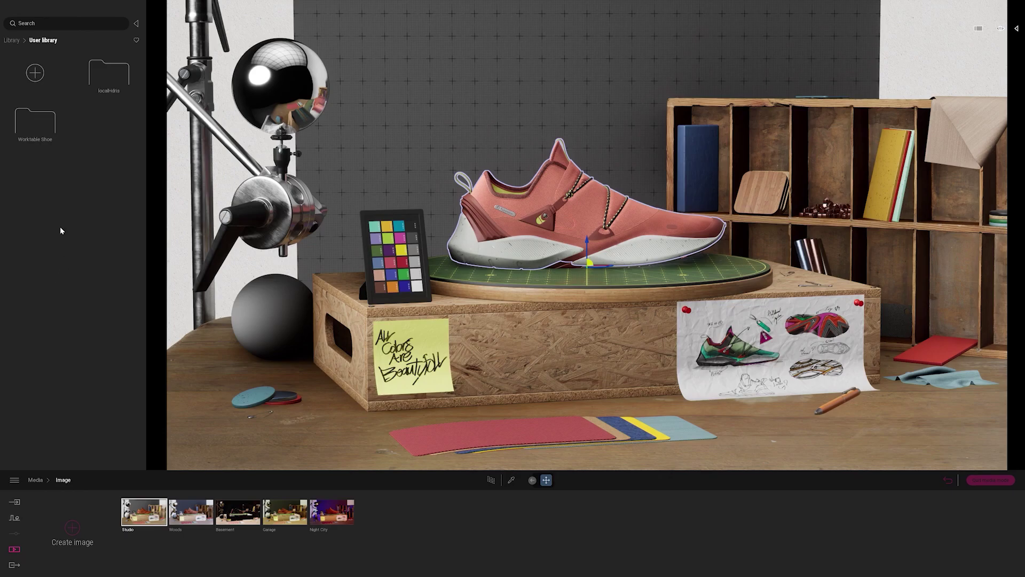
left_click(35, 73)
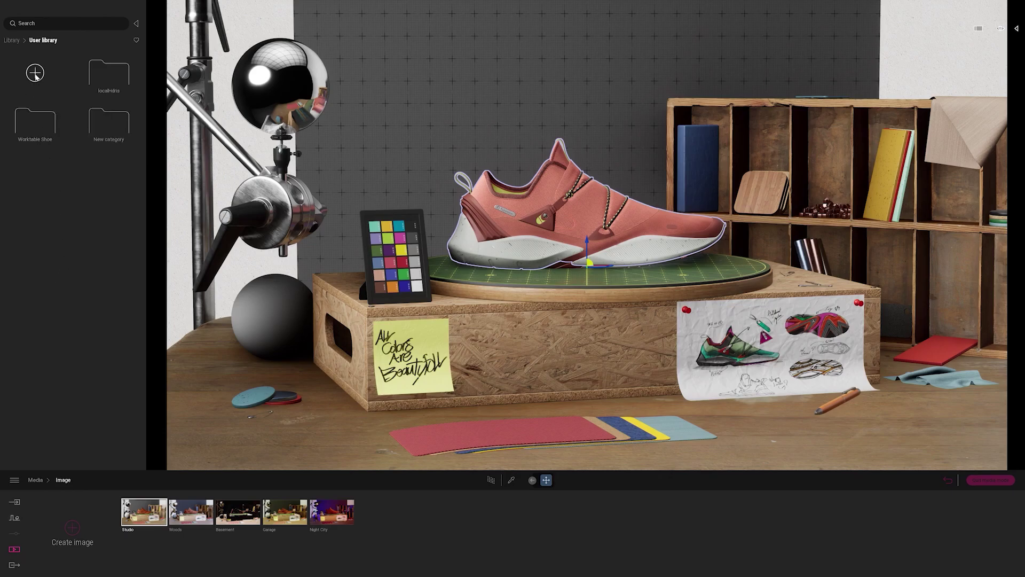
right_click(105, 140)
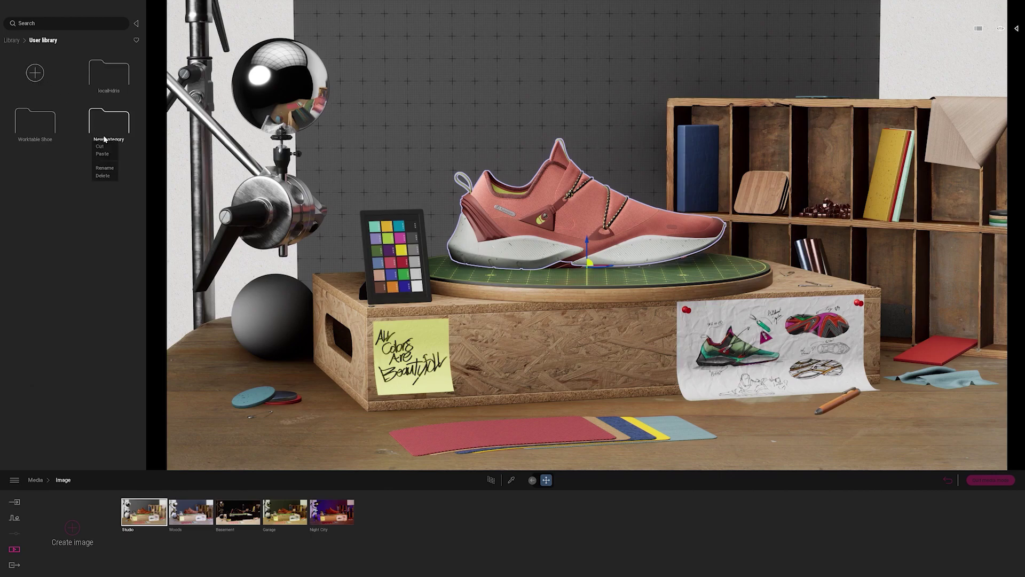
left_click(104, 168)
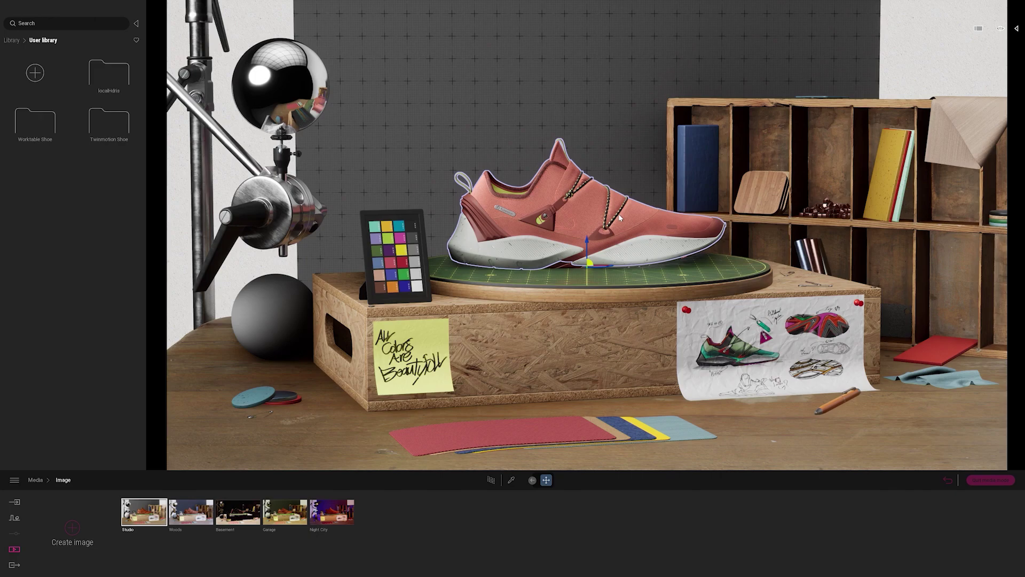
- Add Small Object (placeholder) from the Scene graph to the User library and move it into Twinmotion Shoe
left_click(1017, 30)
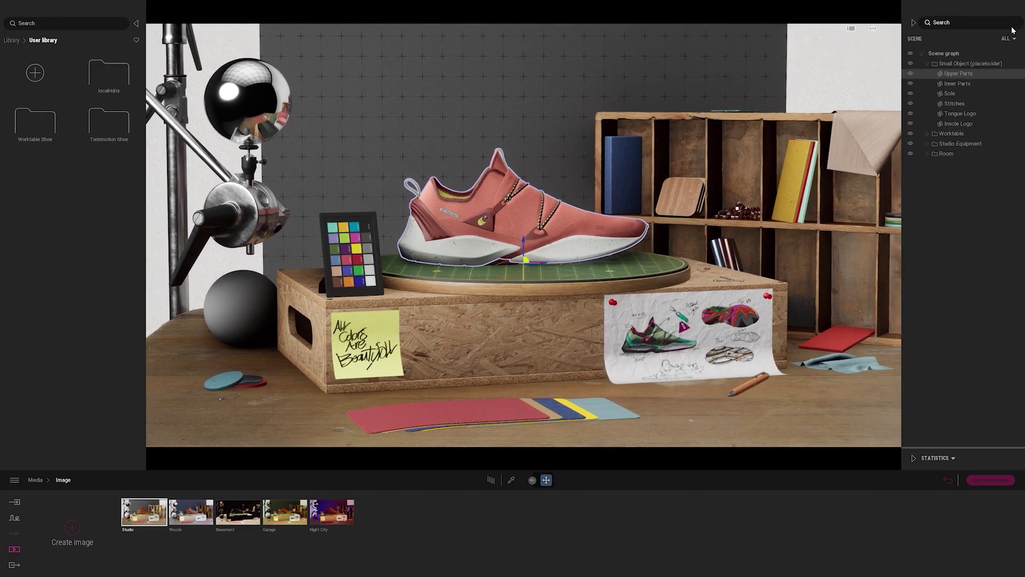
left_click(955, 65)
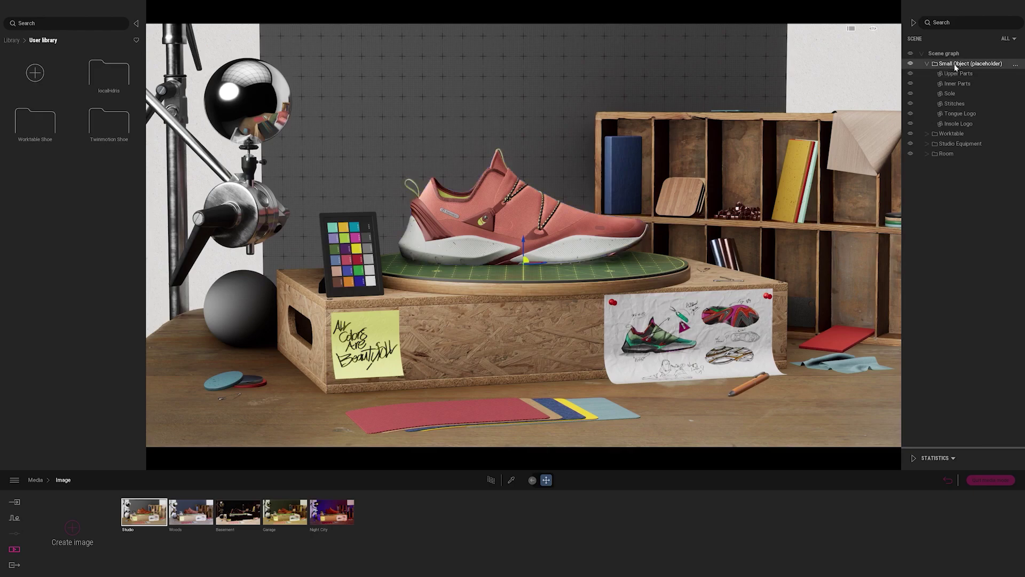
right_click(954, 67)
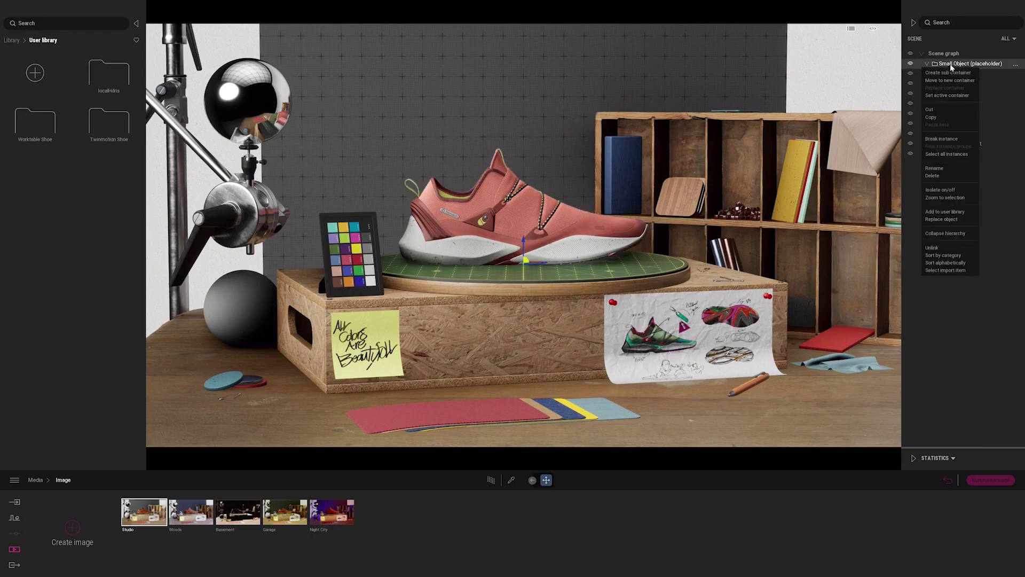
left_click(939, 213)
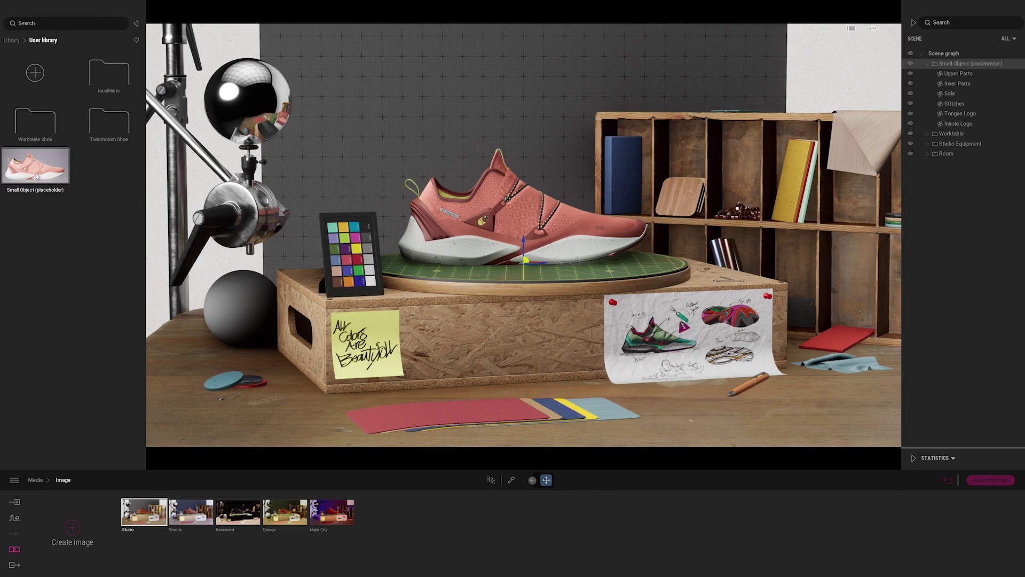
left_click_drag(36, 174, 109, 129)
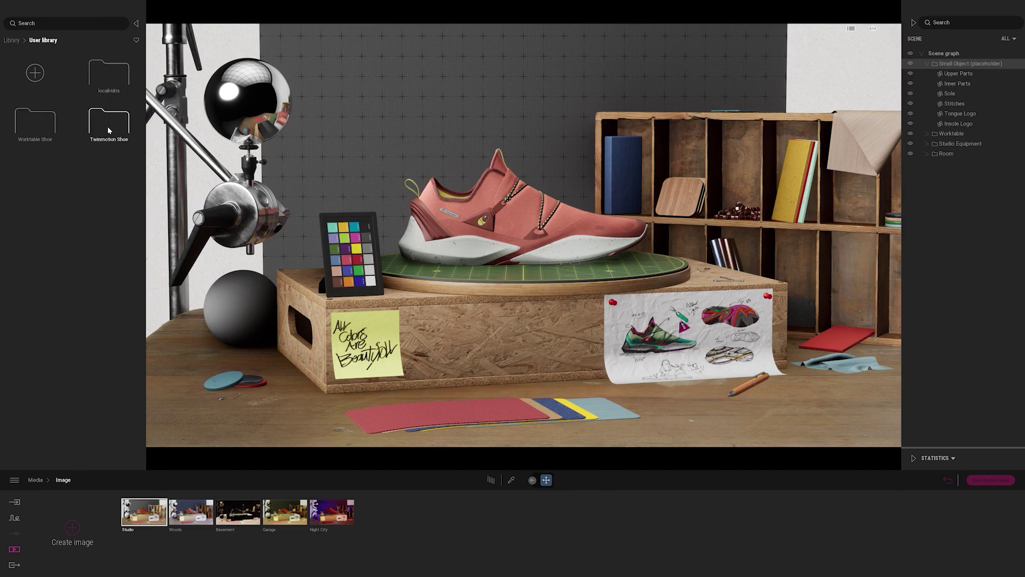
- Save the scene as a new project file named Twinmotion
left_click(10, 5)
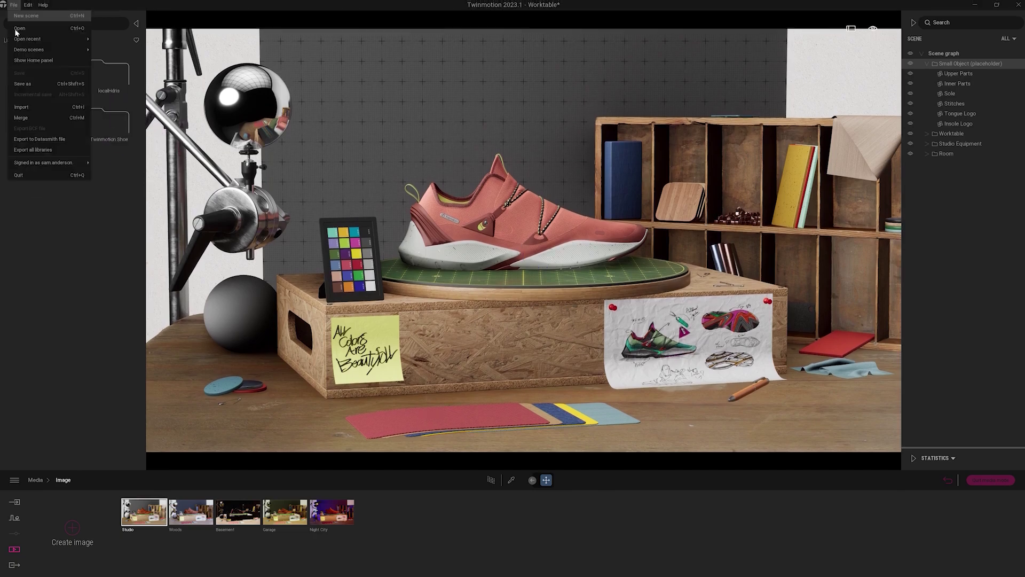
left_click(46, 87)
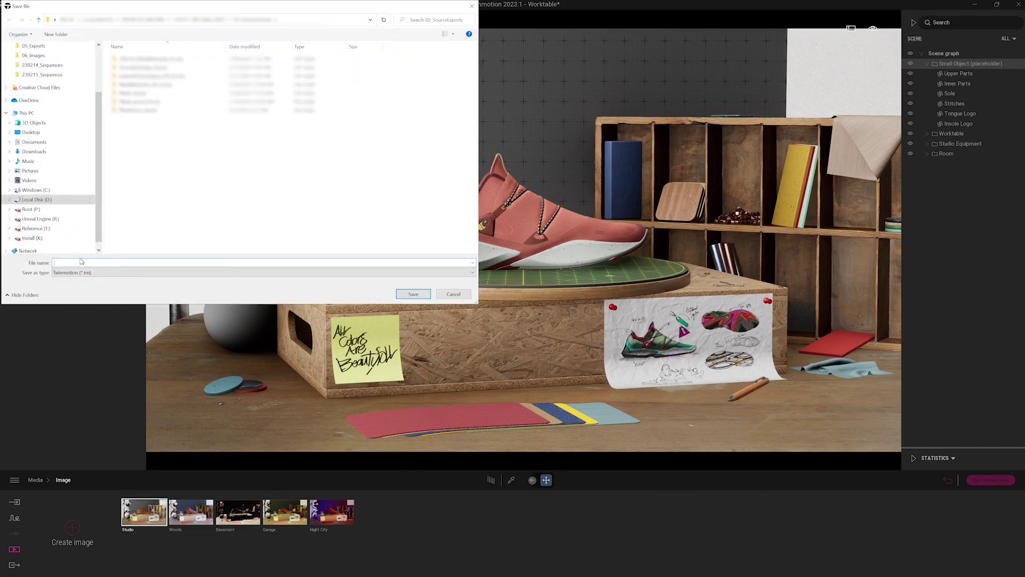
type("Twinmotion")
key("Return")
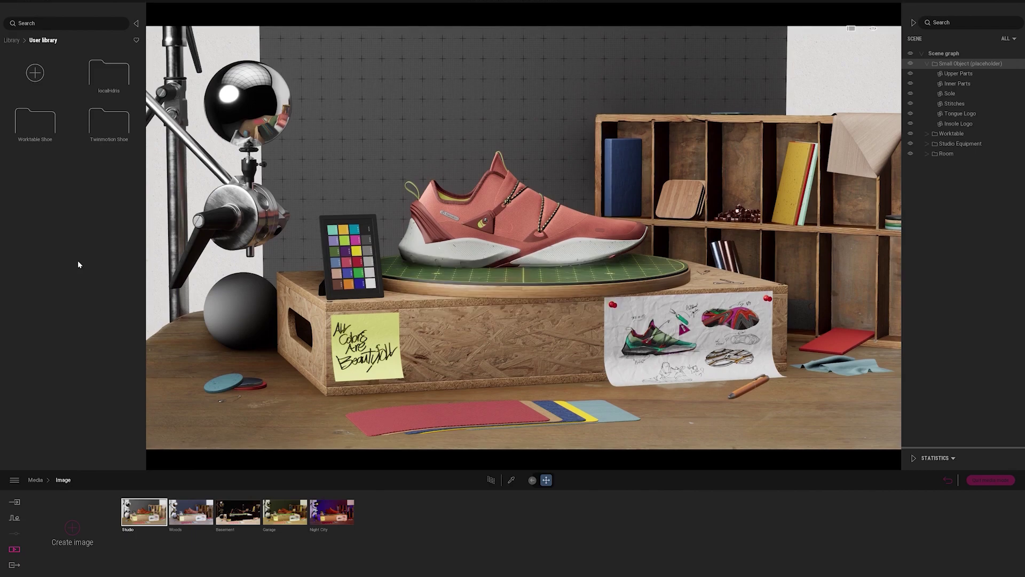
- Open the Basic Lighting product template from the Home panel
left_click(13, 5)
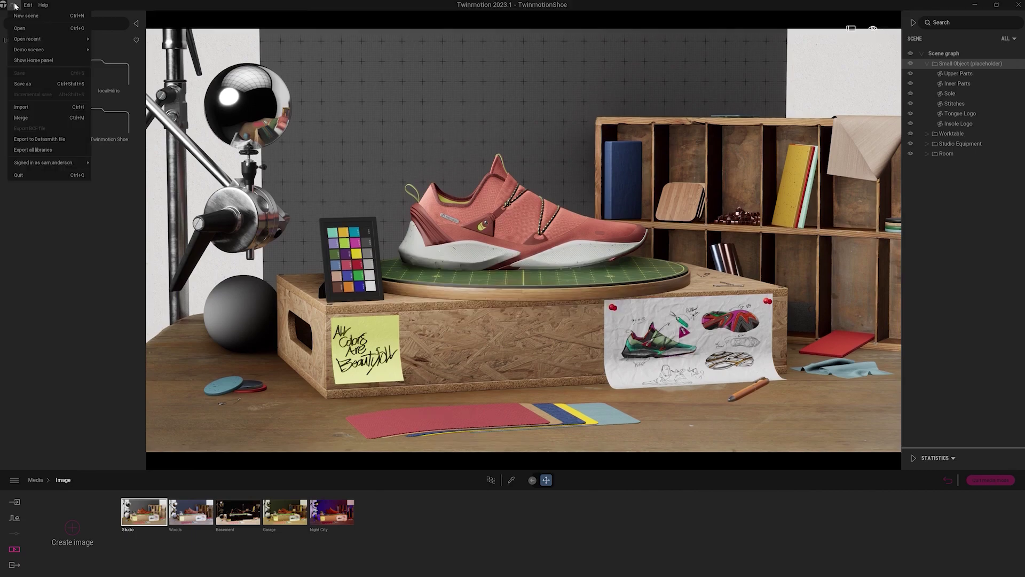
left_click(38, 60)
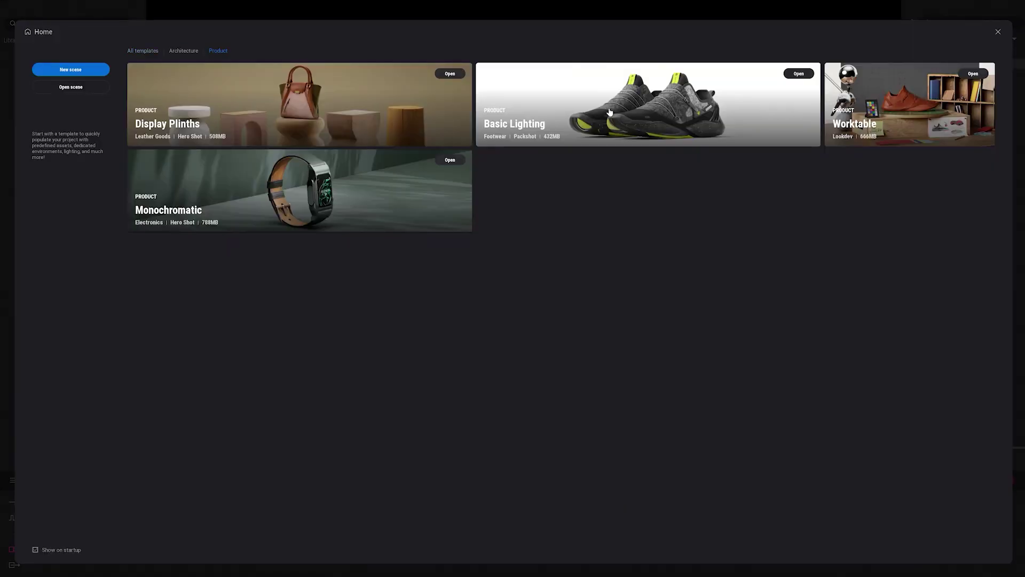
left_click(646, 107)
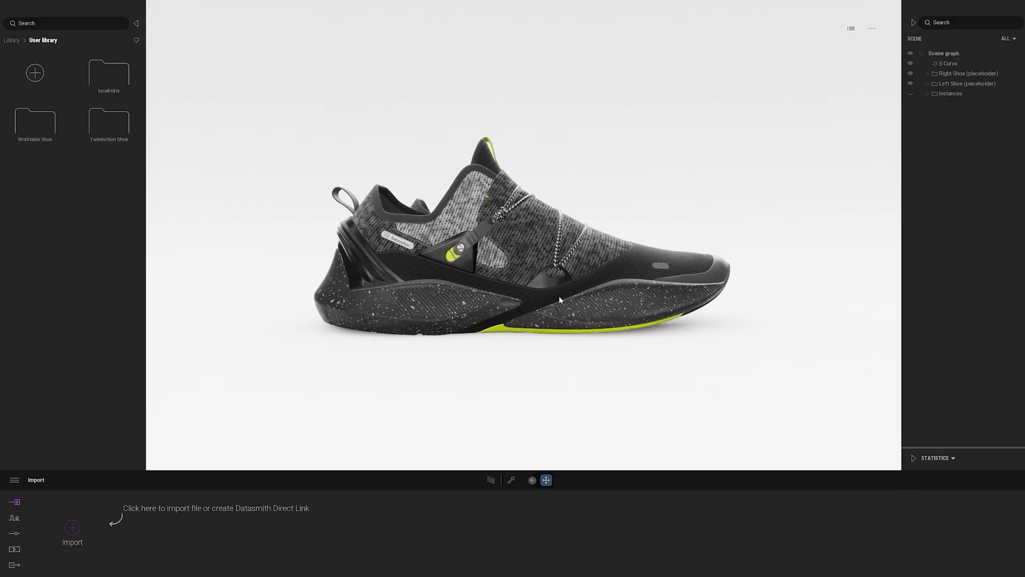
- Zoom in on the template shoe, eyedrop its Stitches Simple material, then bring up the Media categories
scroll(536, 291, "up", 6)
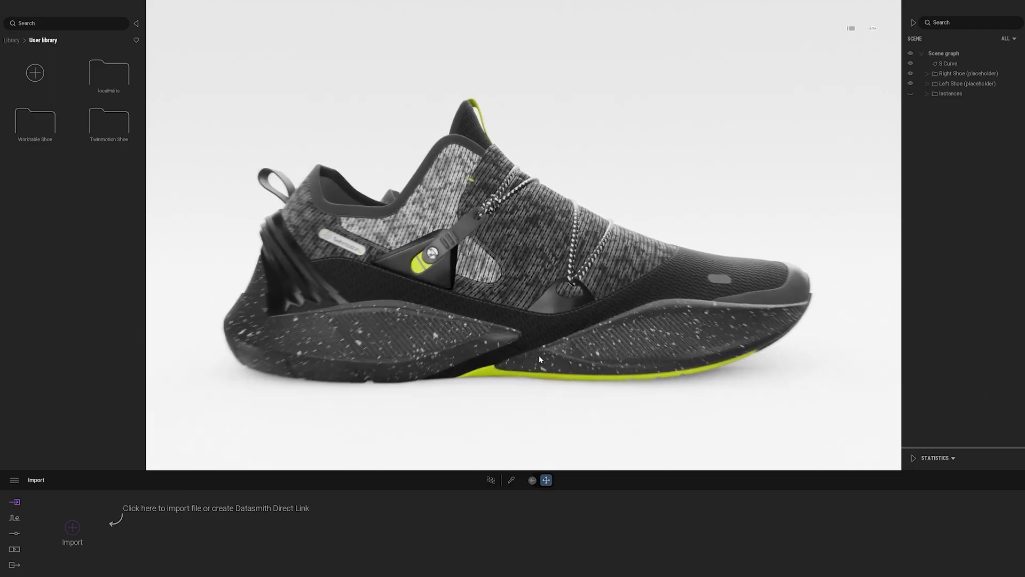
scroll(545, 366, "up", 3)
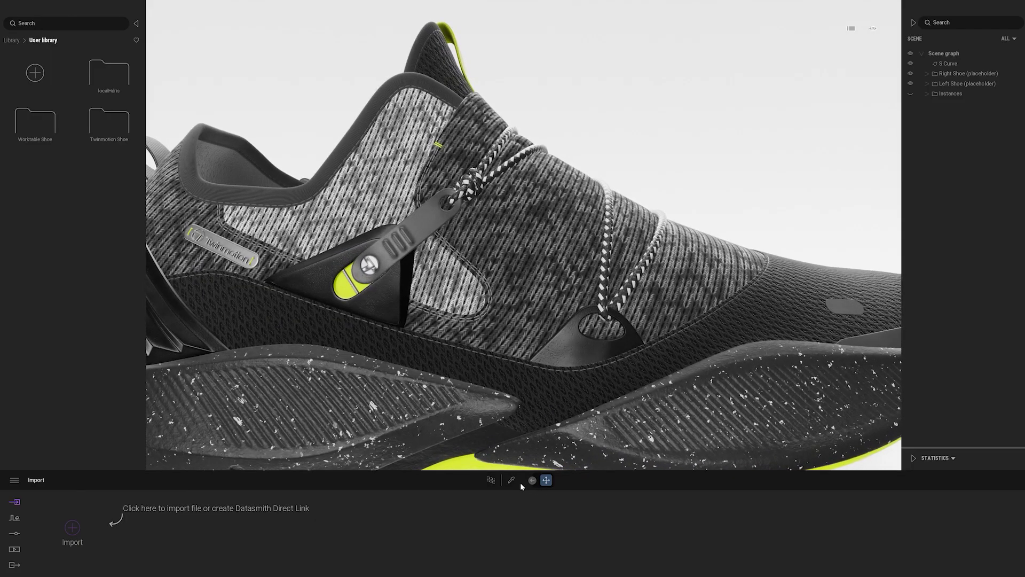
left_click(511, 480)
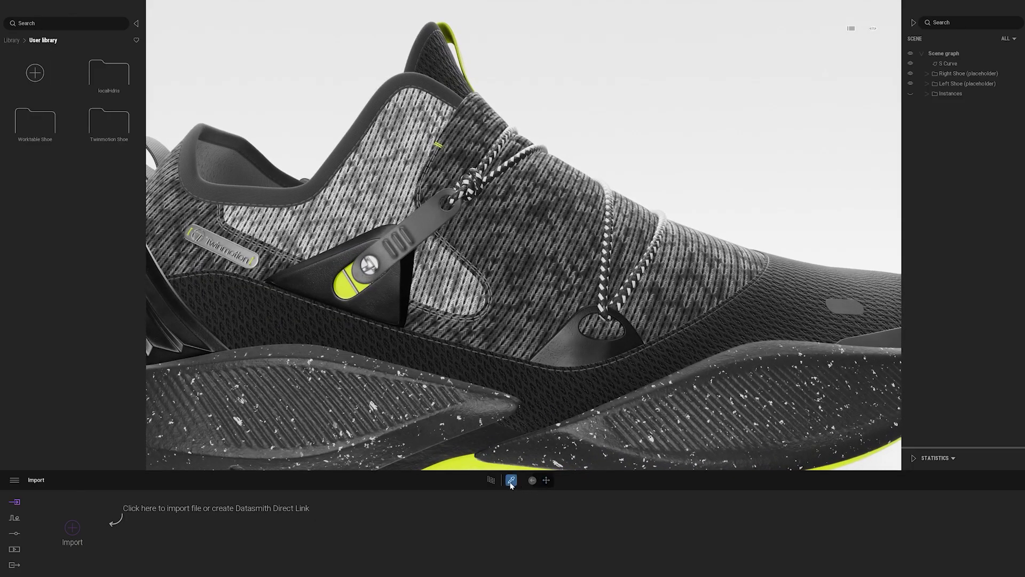
left_click(555, 366)
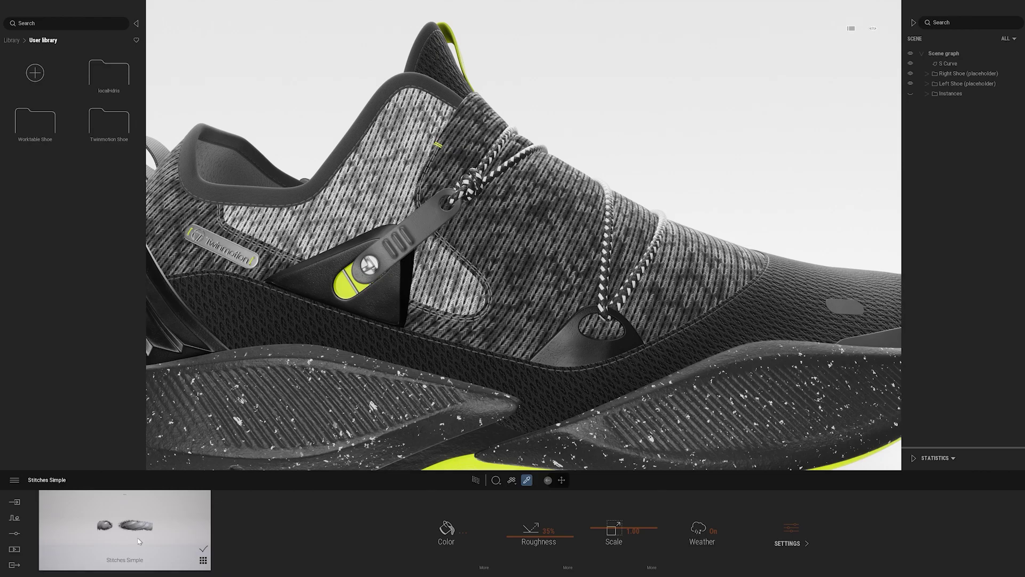
left_click(13, 550)
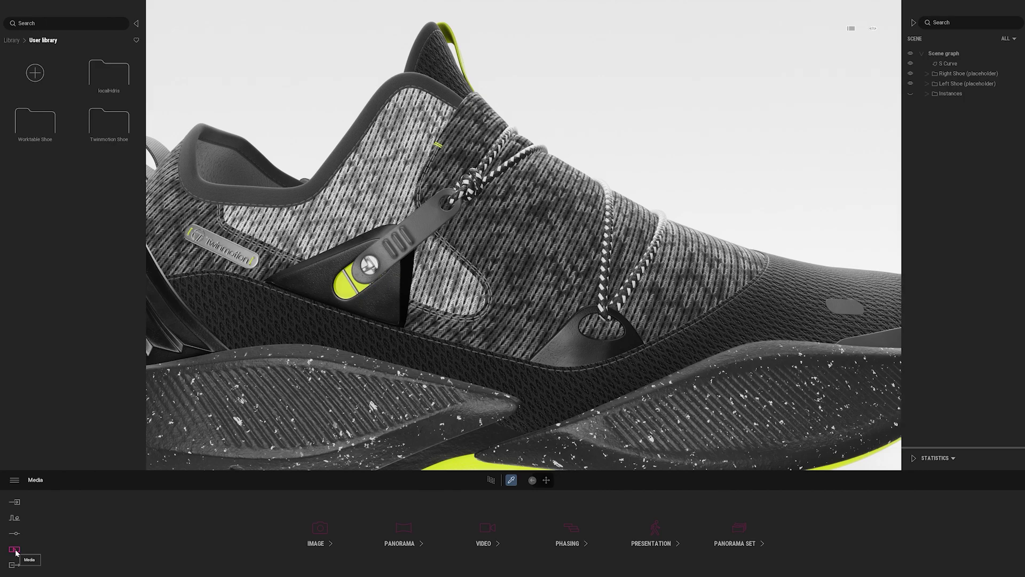
- Open the Image media and preview shots Image 01 through Image 06, ending on Image 01
left_click(316, 534)
left_click(143, 512)
left_click(191, 512)
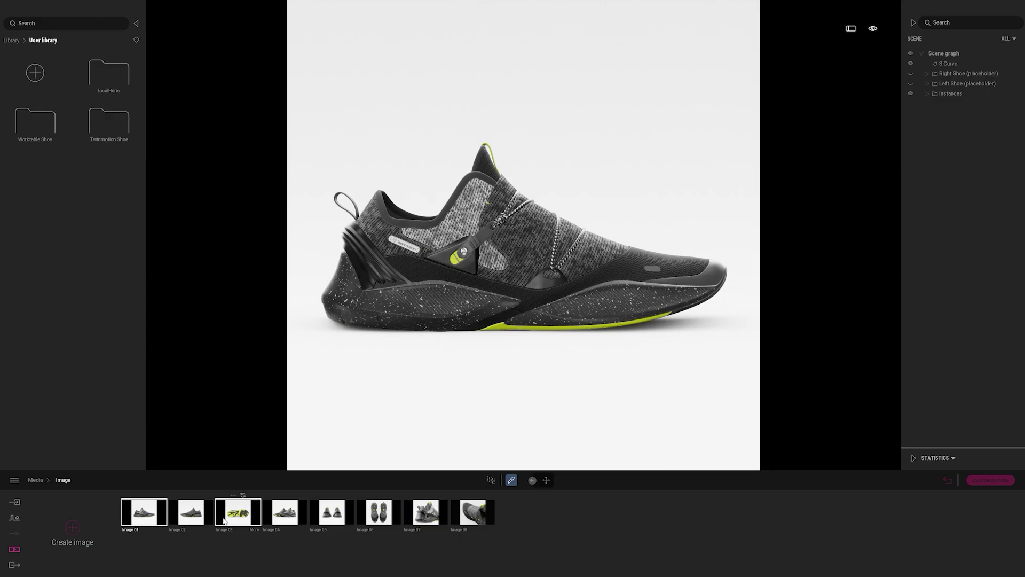
left_click(230, 517)
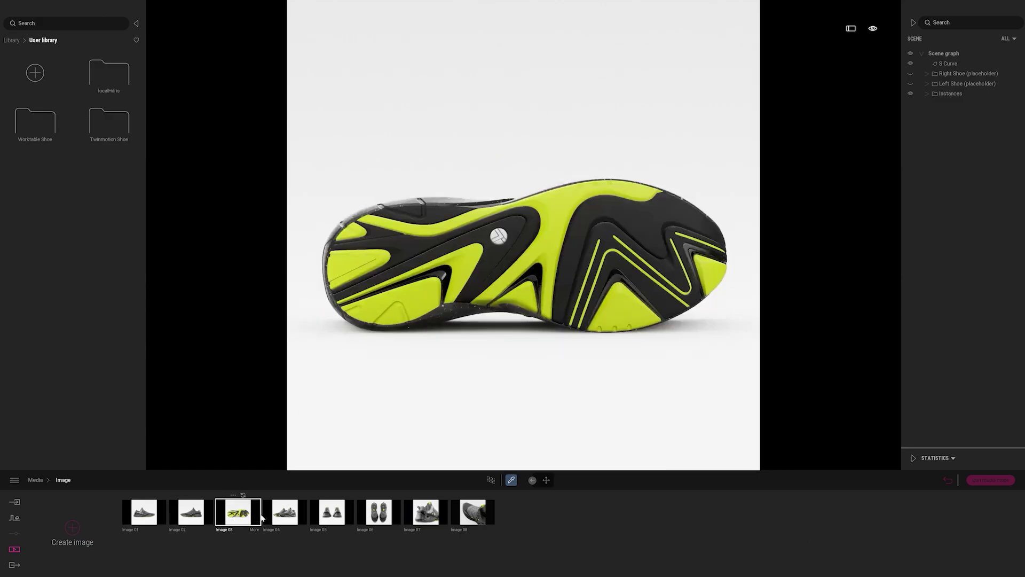
left_click(287, 513)
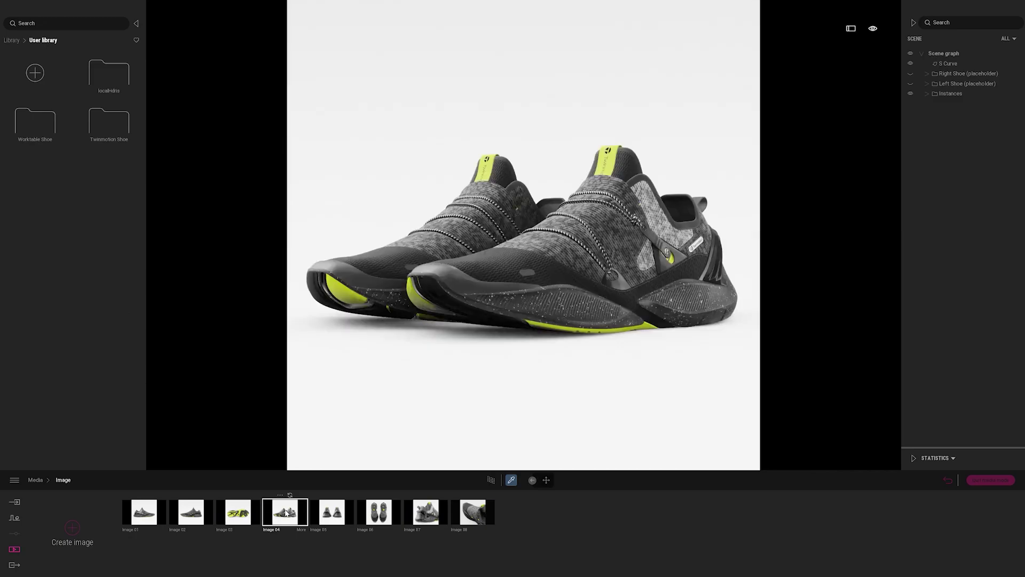
left_click(327, 514)
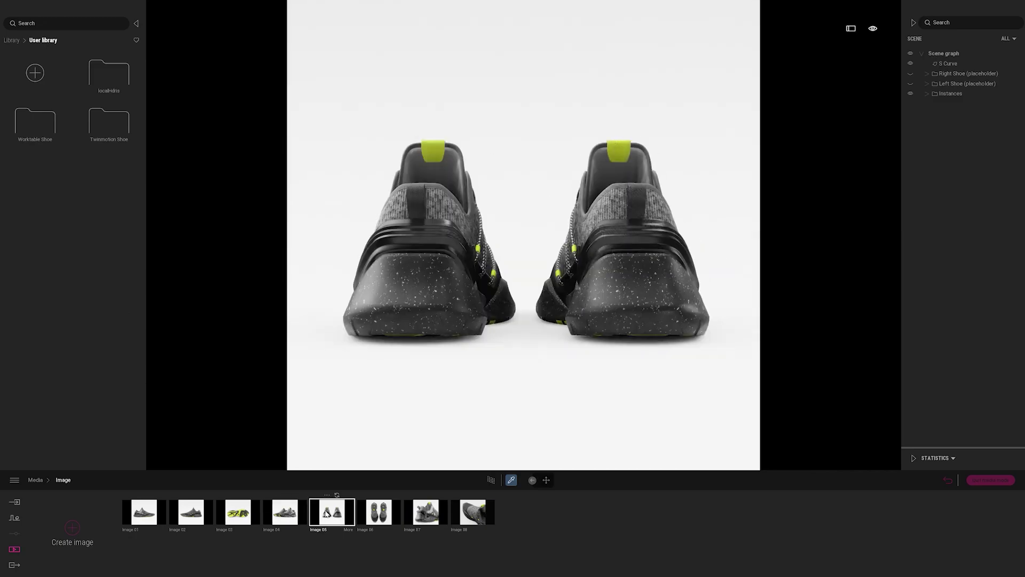
left_click(380, 515)
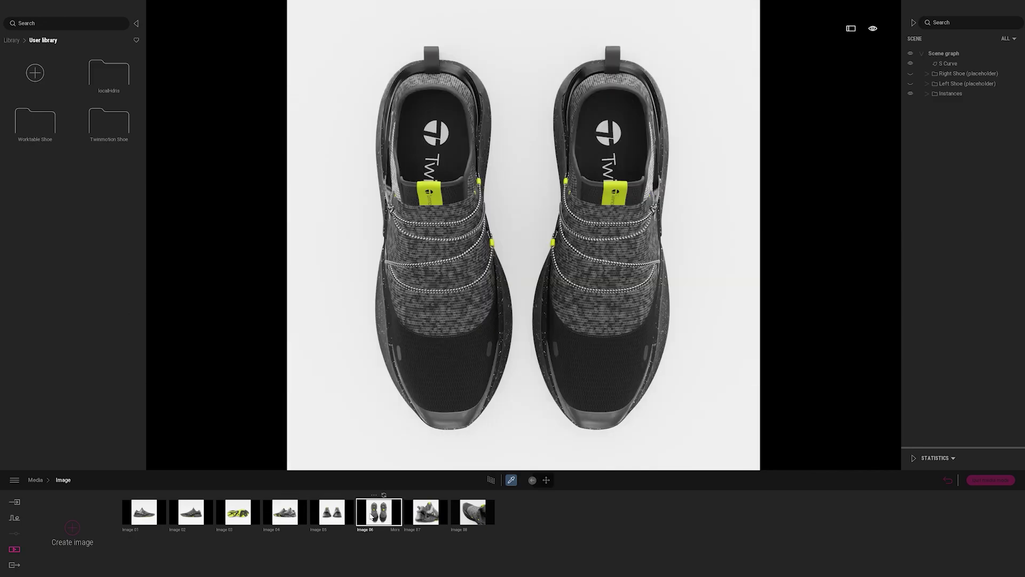
left_click(293, 517)
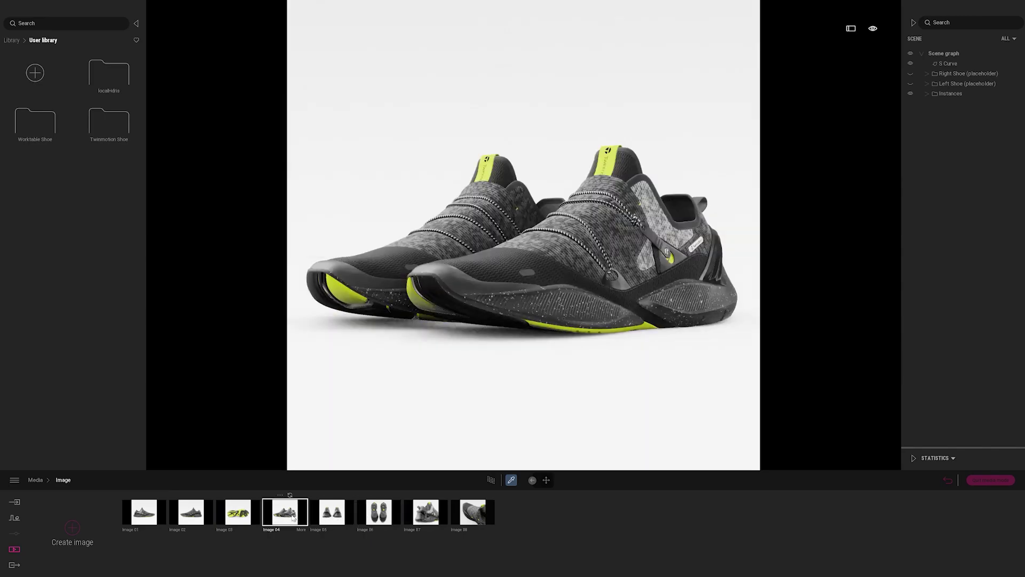
left_click(154, 521)
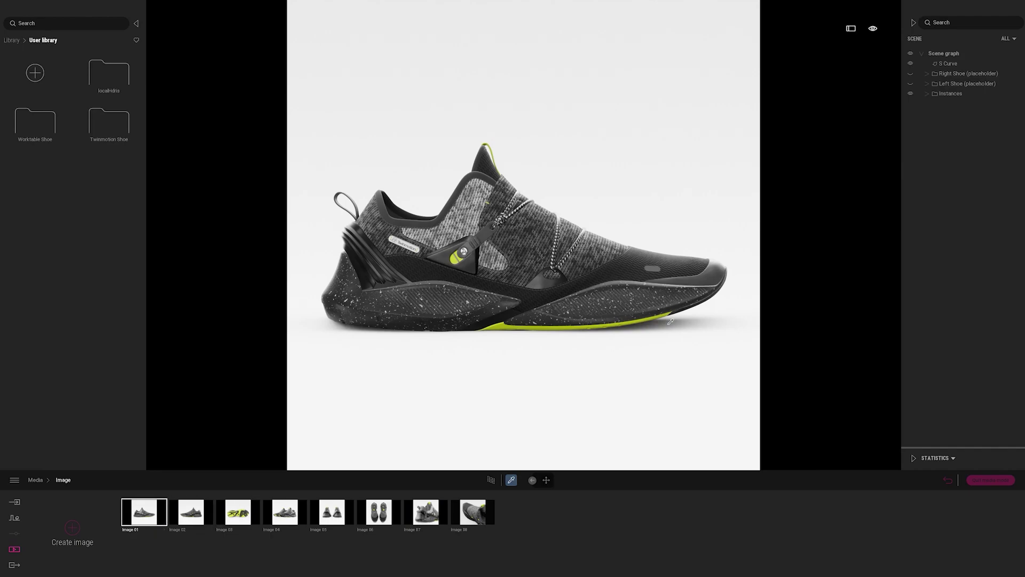
- Expand the scene's Instances folder and review Image 02–06 again before returning to Image 01
left_click(928, 94)
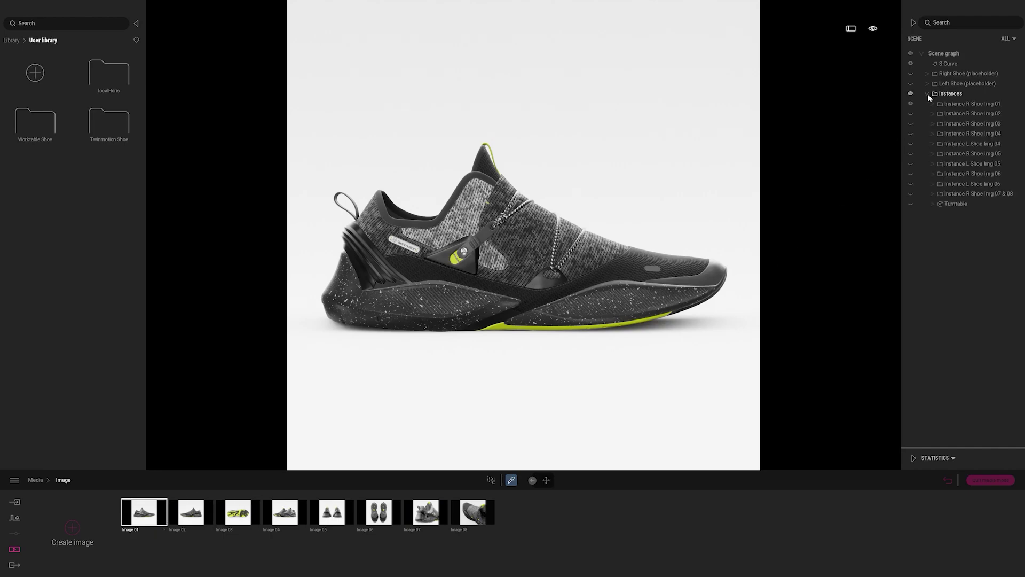
left_click(192, 513)
left_click(243, 517)
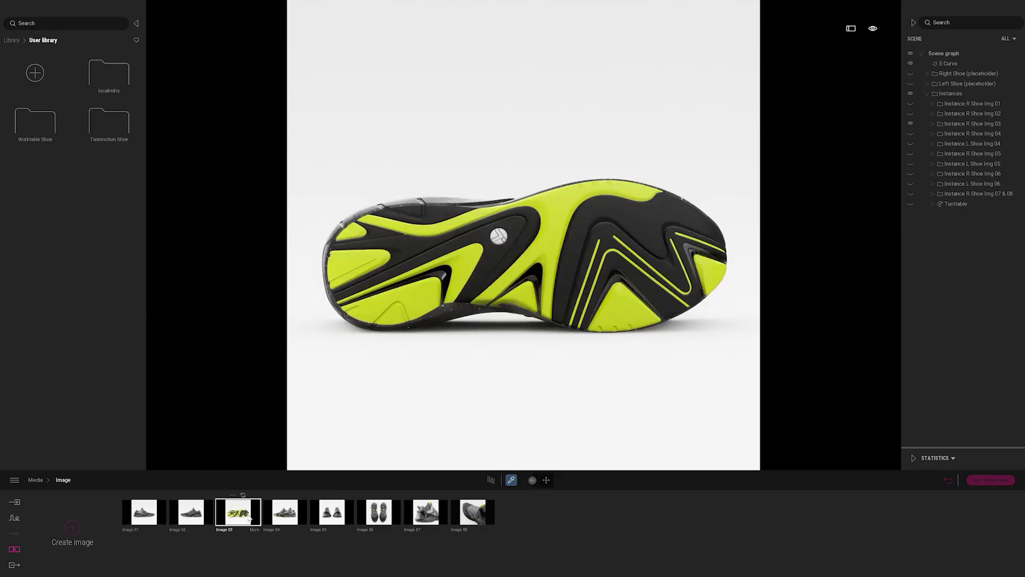
left_click(285, 517)
left_click(335, 519)
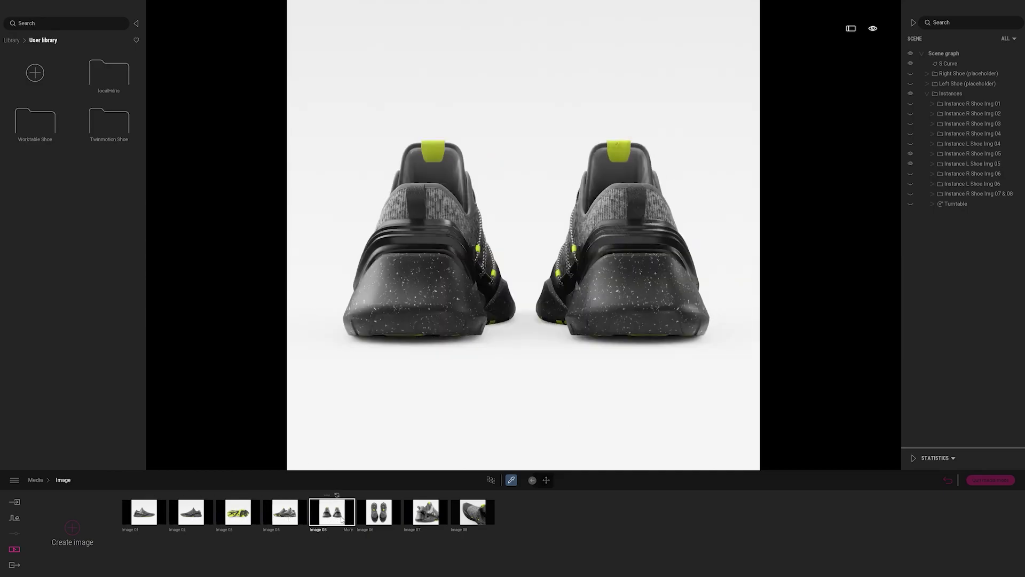
left_click(375, 516)
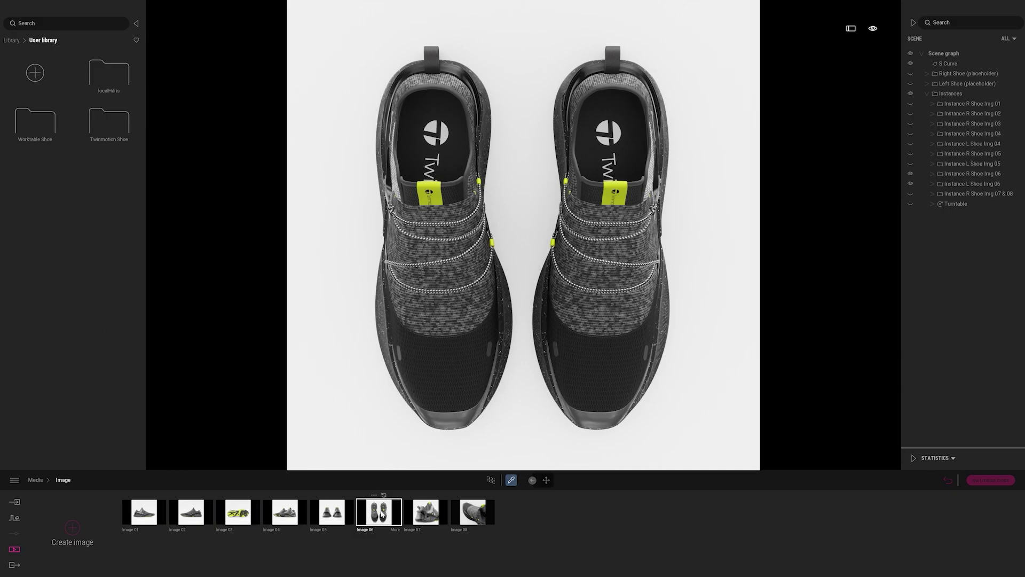
left_click(138, 519)
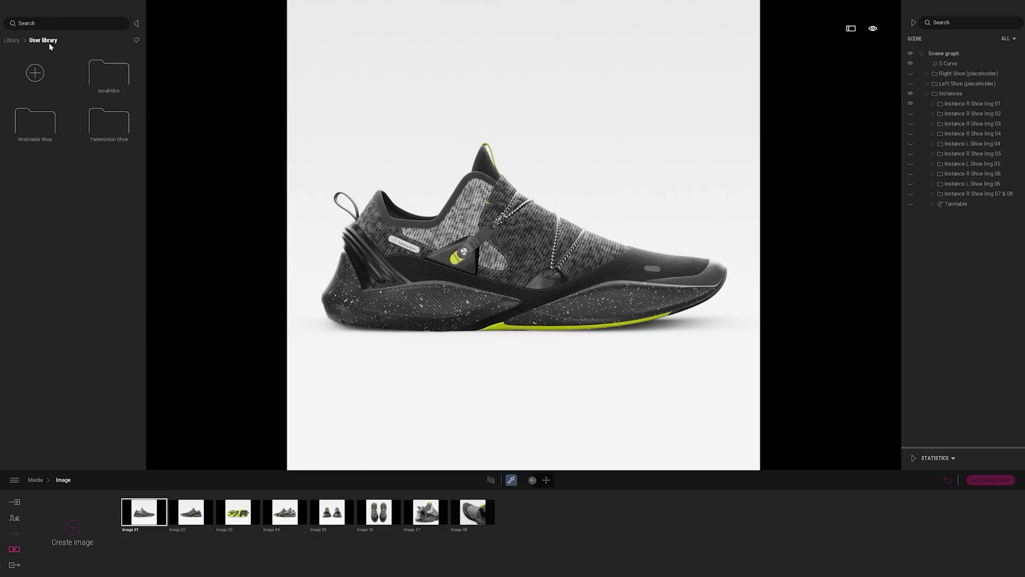
- Place the pink Small Object (placeholder) from Twinmotion Shoe into the scene and rotate it -95°
left_click(92, 120)
left_click_drag(97, 78, 393, 393)
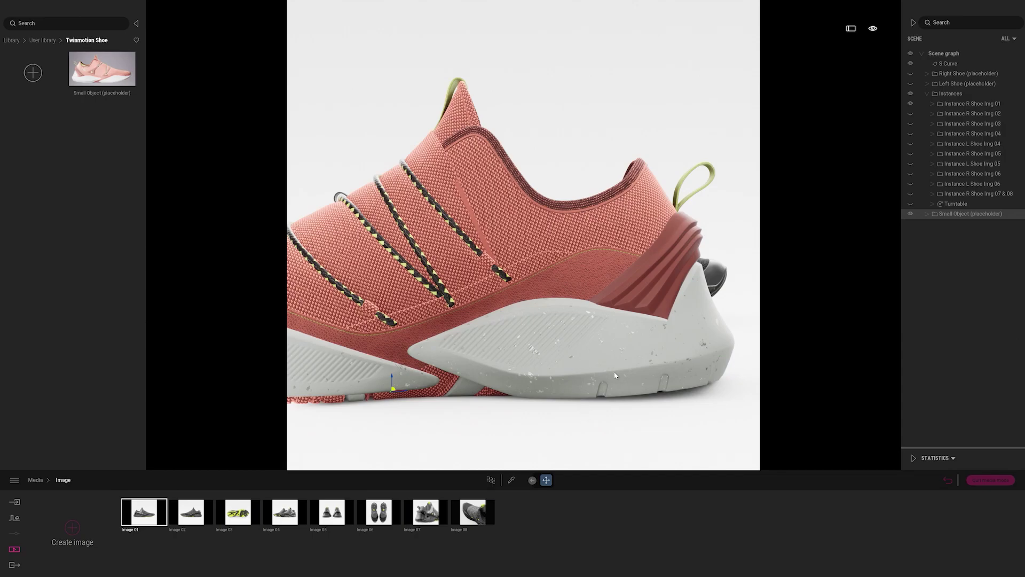
right_click_drag(616, 376, 628, 359)
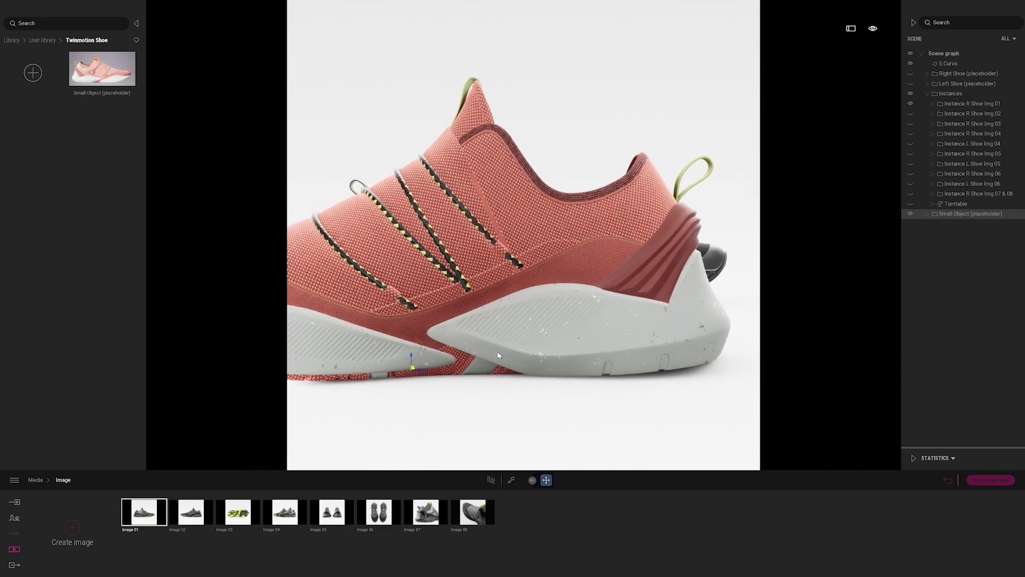
scroll(498, 355, "down", 3)
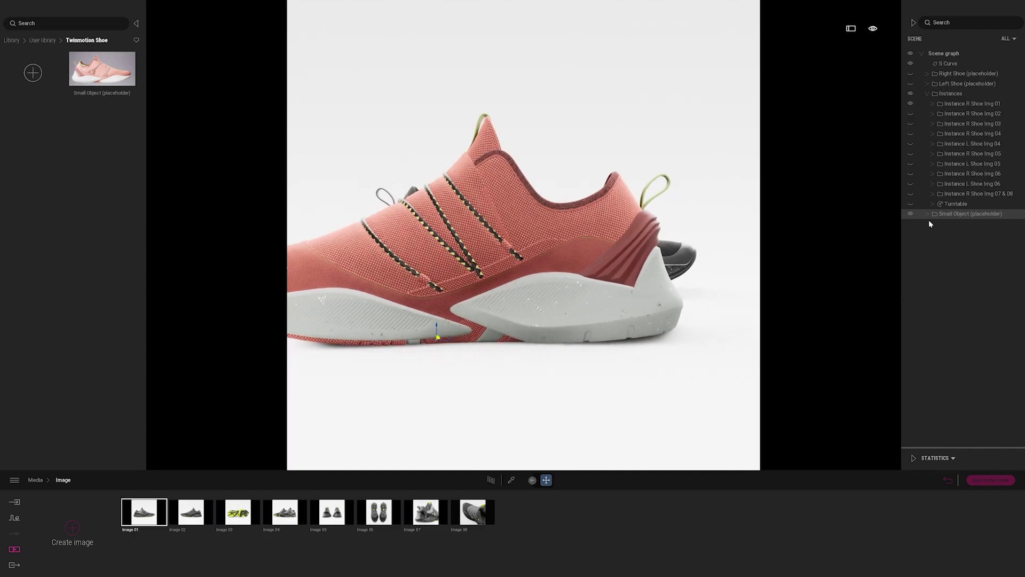
left_click(953, 214)
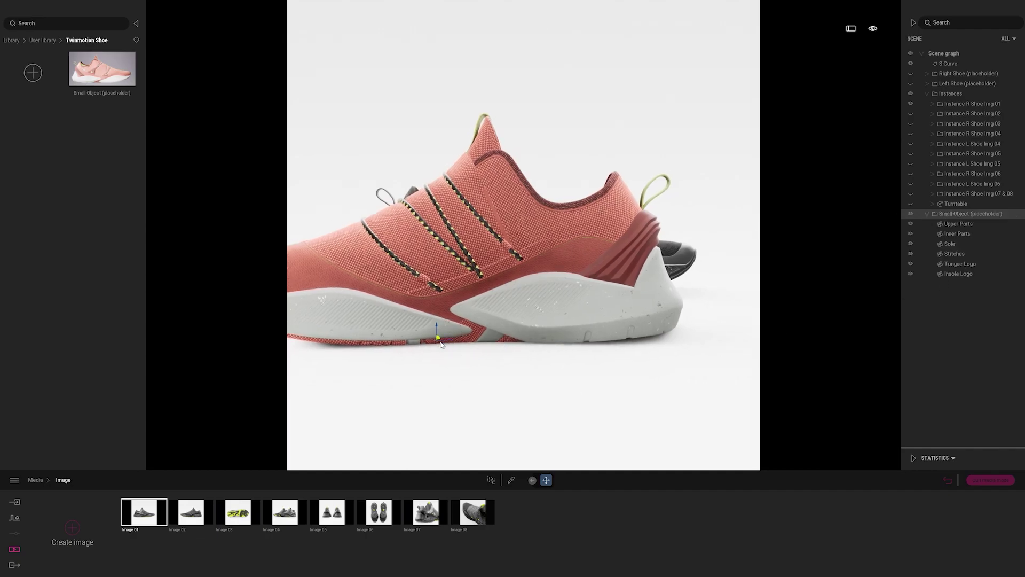
left_click_drag(442, 341, 464, 345)
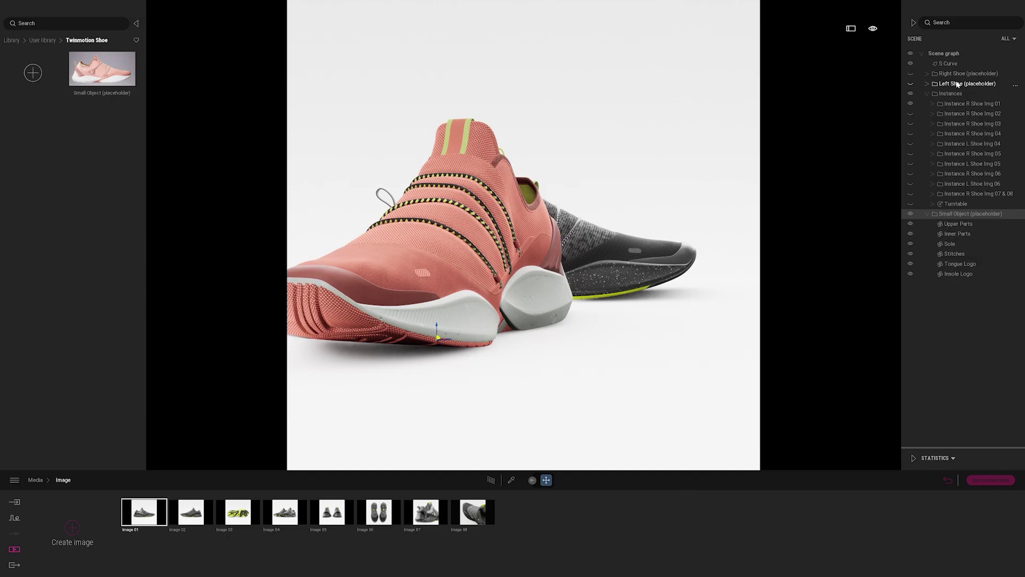
- Make Right Shoe (placeholder) visible and replace its container with the pink Small Object shoe
left_click(949, 75)
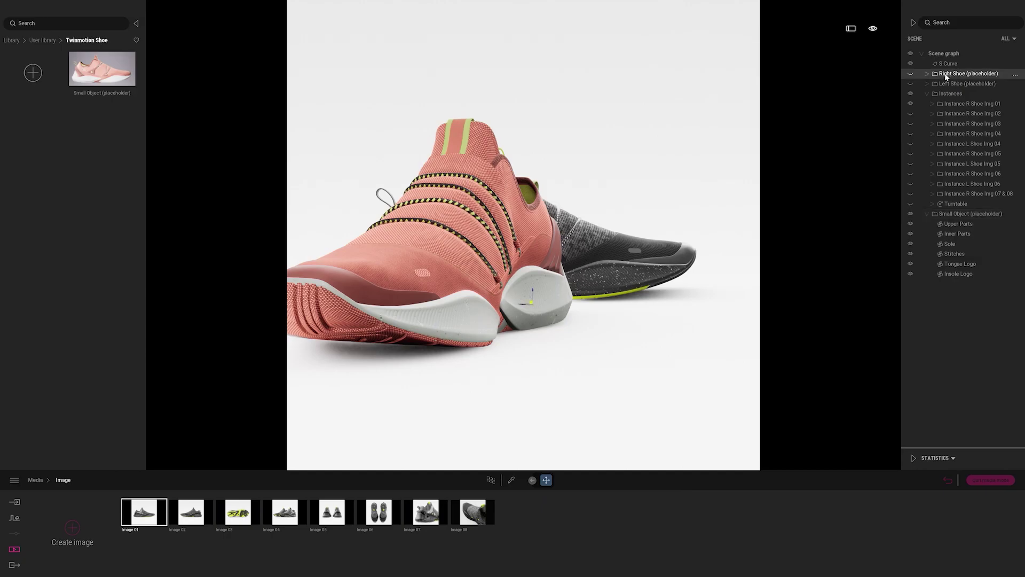
left_click(911, 74)
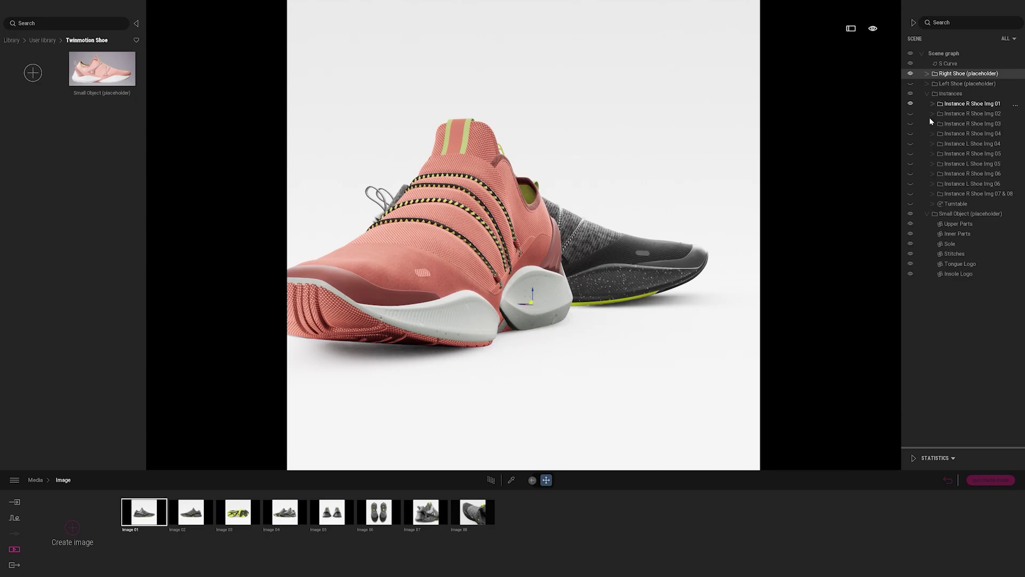
left_click(944, 215)
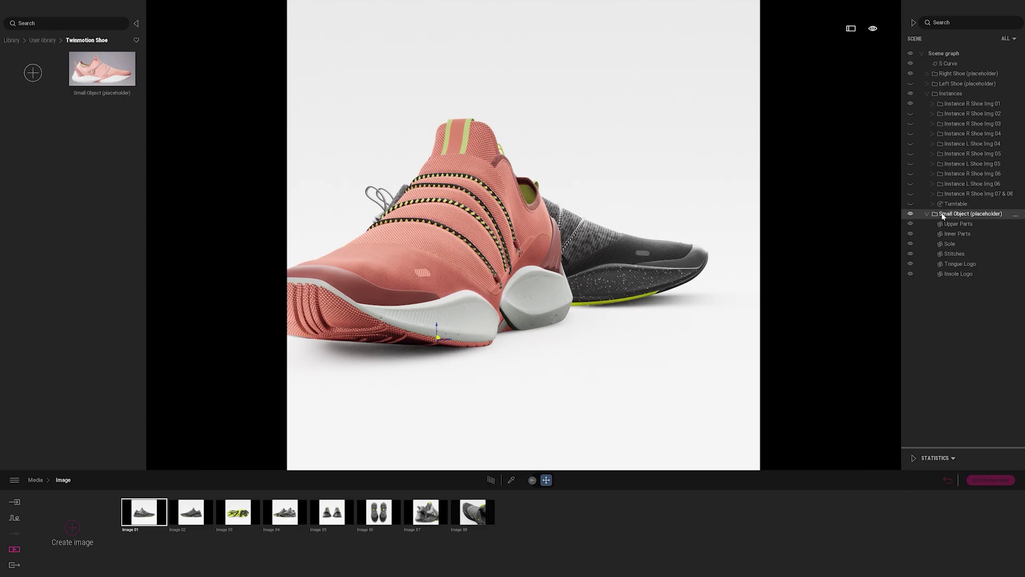
left_click(958, 76)
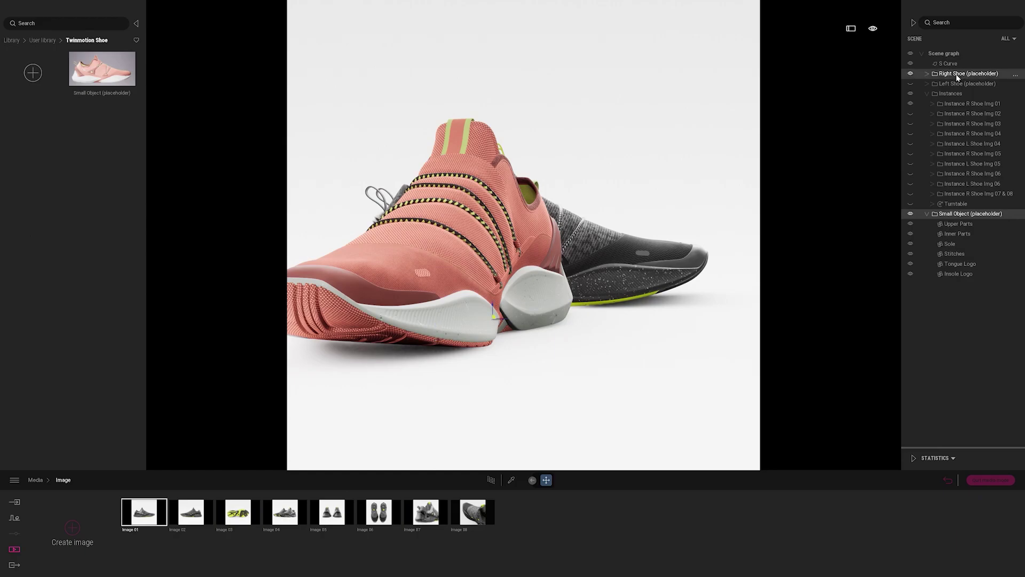
right_click(957, 77)
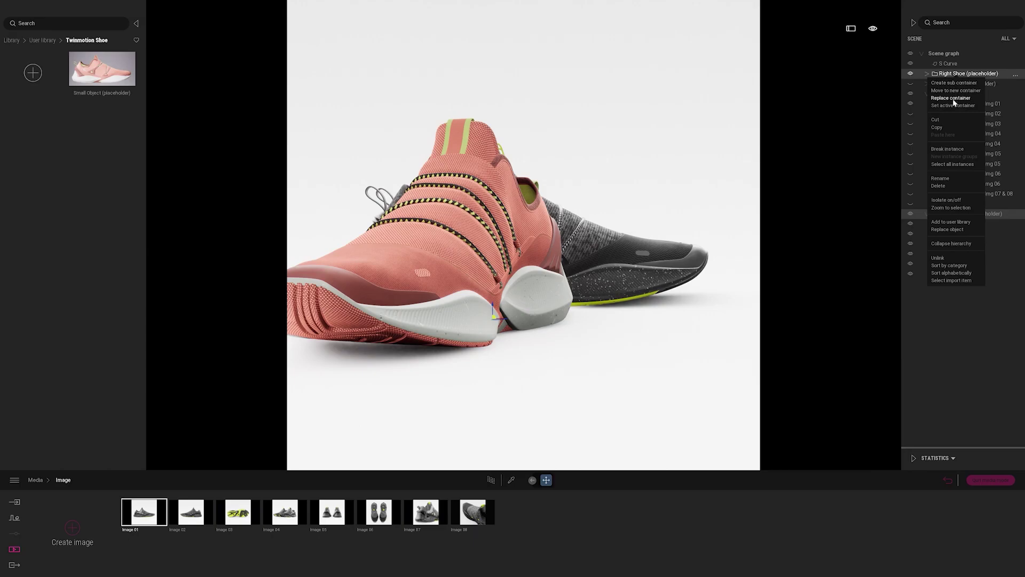
left_click(954, 99)
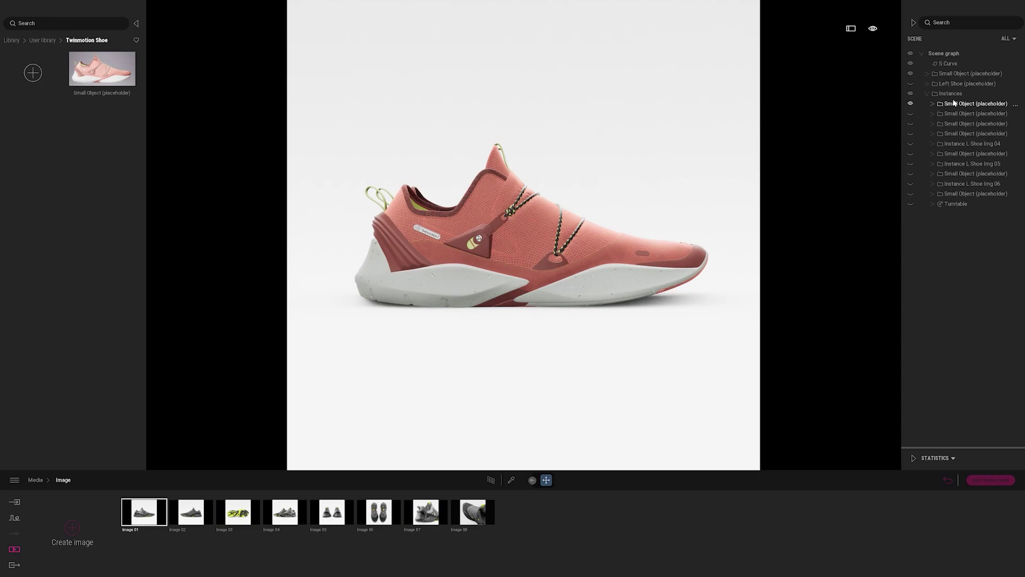
- Preview the Image 02 and Image 03 camera views, then return to Image 01
left_click(194, 520)
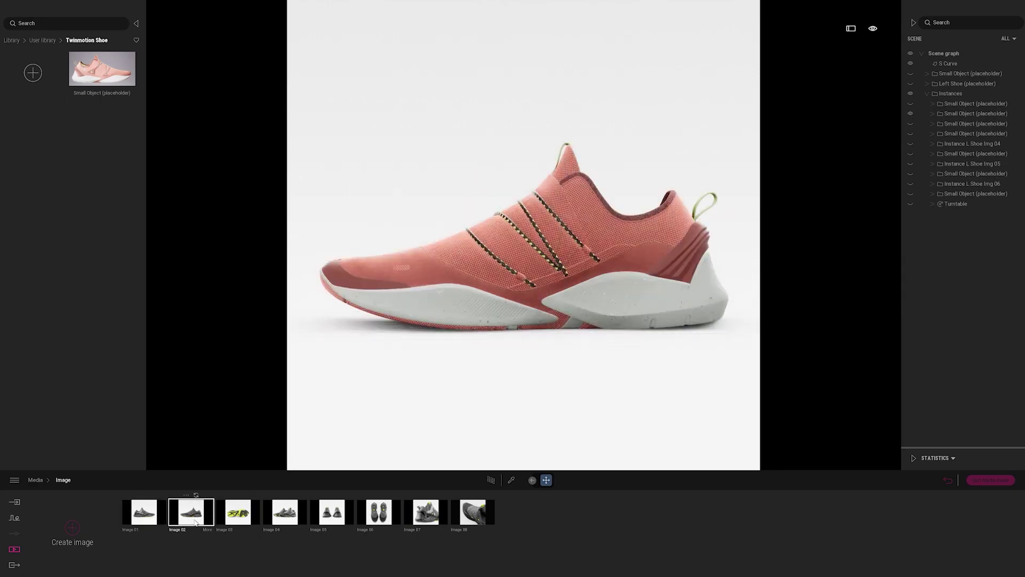
left_click(255, 515)
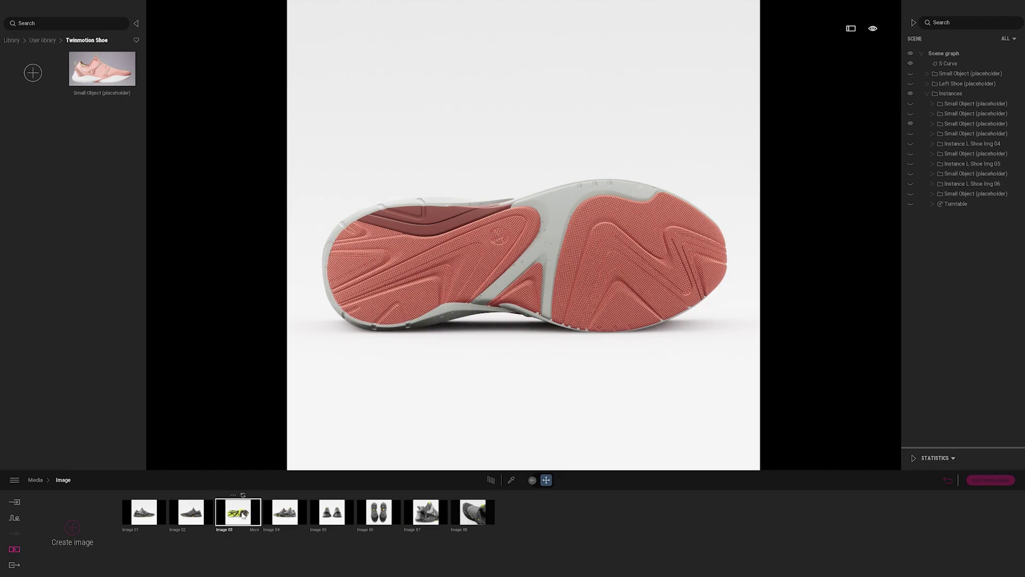
left_click(194, 516)
left_click(148, 521)
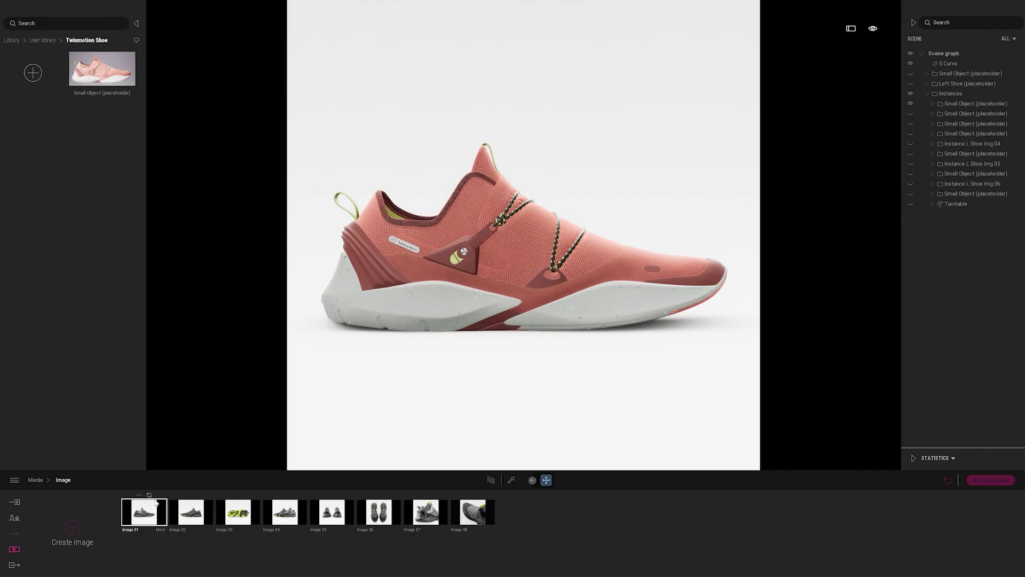
- Refresh the Image 01 and Image 02 thumbnails to show the pink shoe, ending on Image 01
left_click(149, 494)
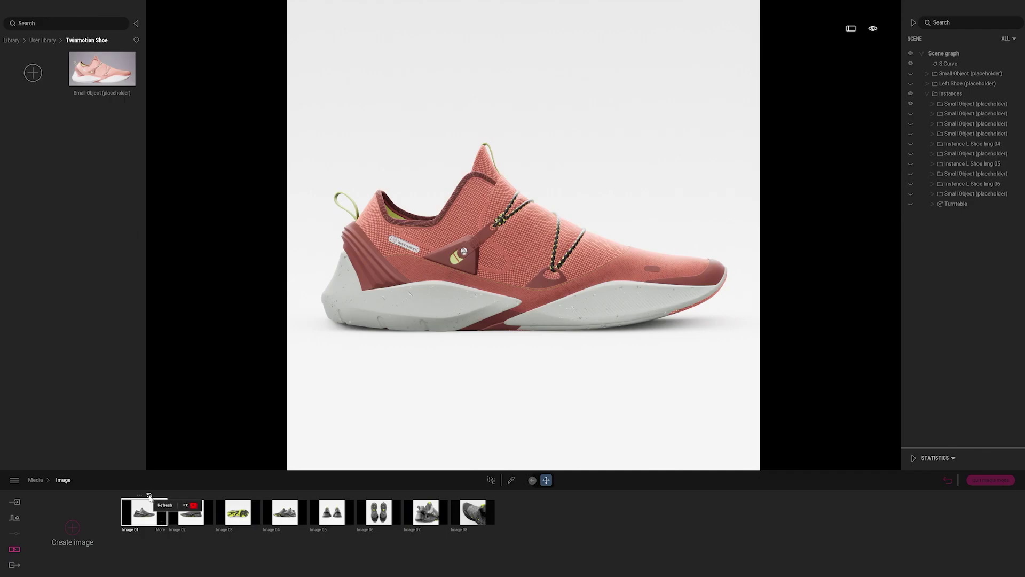
left_click(182, 519)
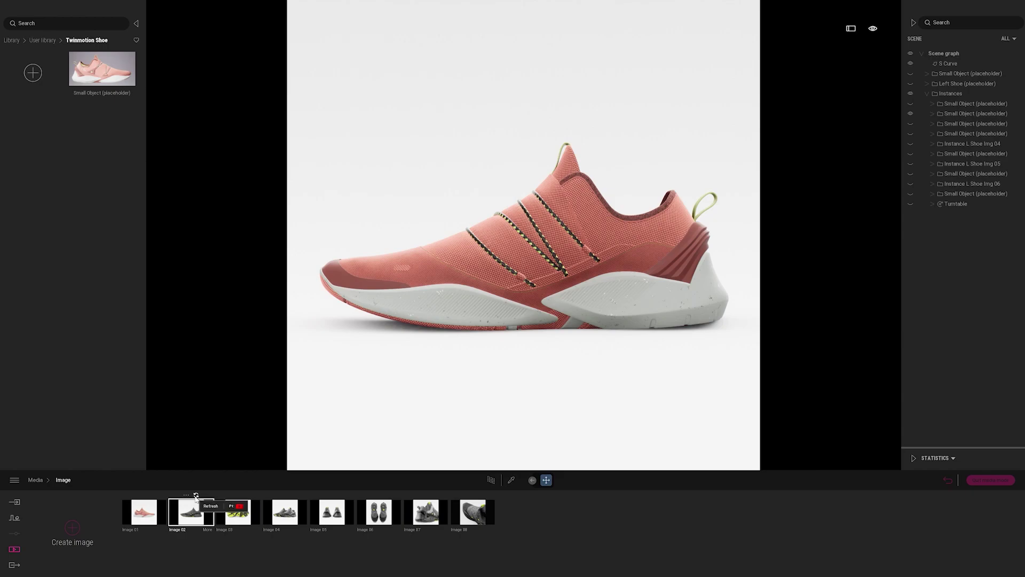
left_click(196, 495)
left_click(141, 517)
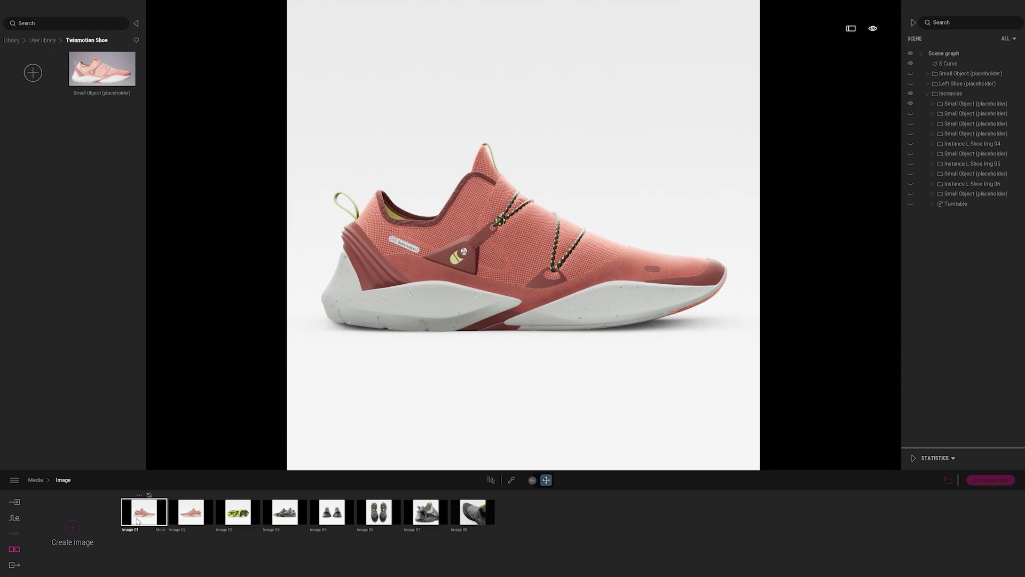
- Enable the Path Tracer, orbit around the shoe, then restore the Image 01 camera view
left_click(492, 480)
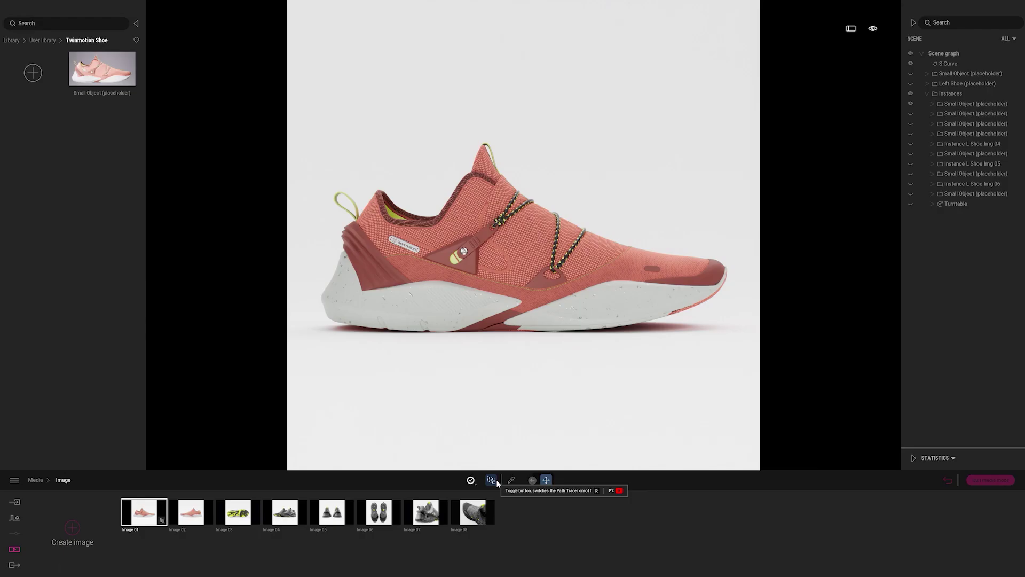
left_click_drag(639, 367, 726, 357)
left_click_drag(643, 237, 438, 367)
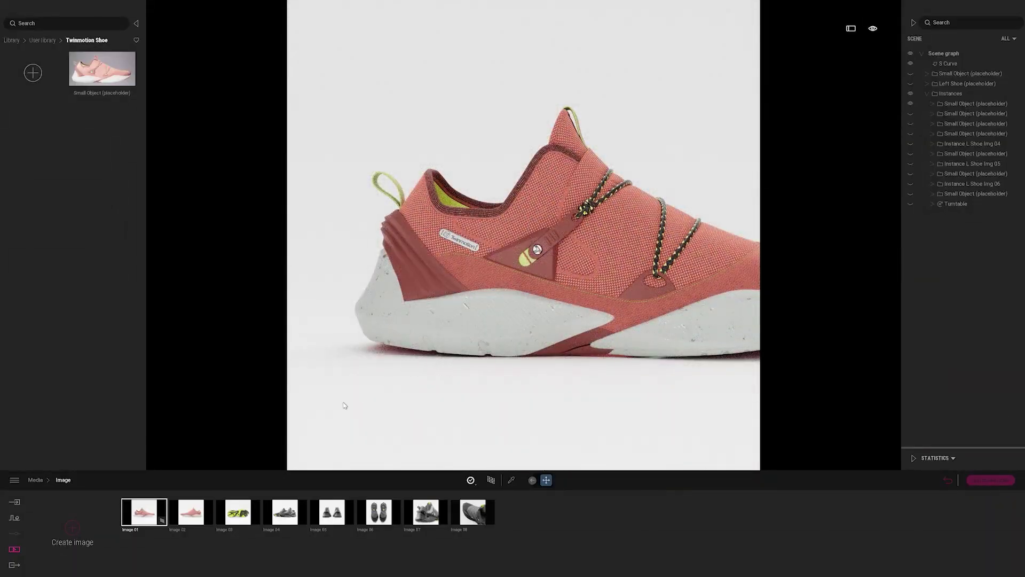
left_click(144, 516)
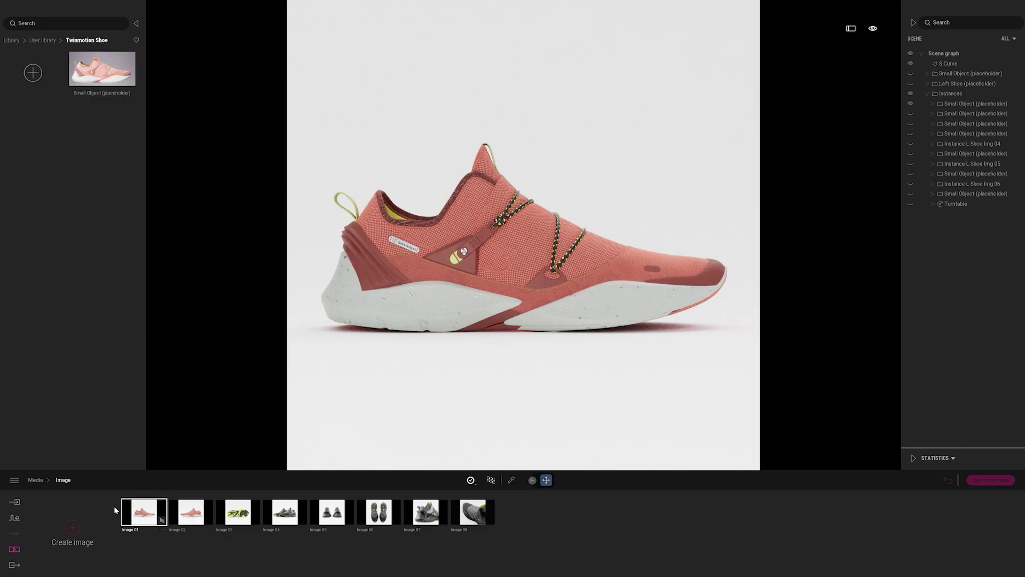
- Export the path-traced Image 01 as a local image into the 06_Images folder
left_click(15, 565)
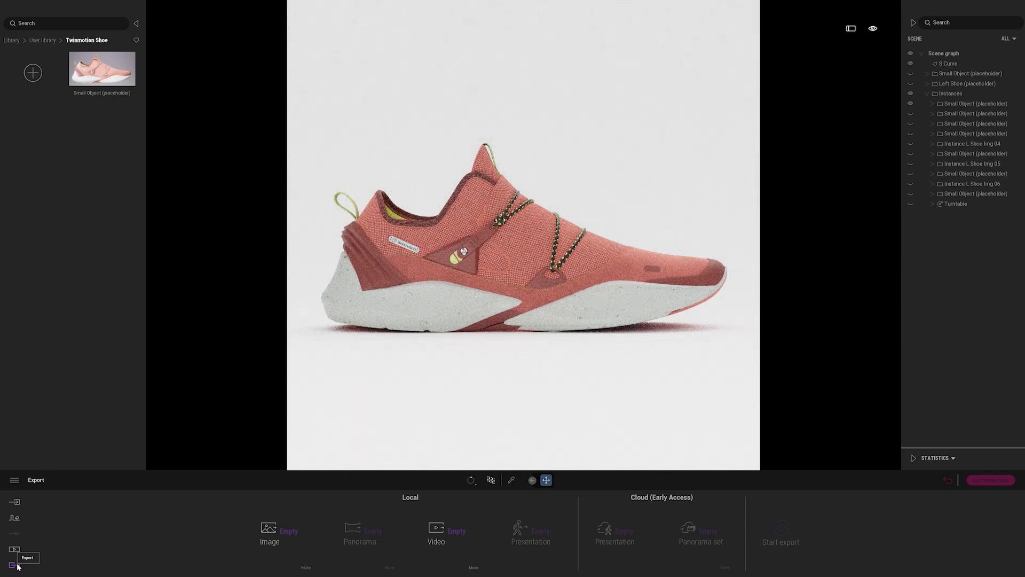
left_click(289, 532)
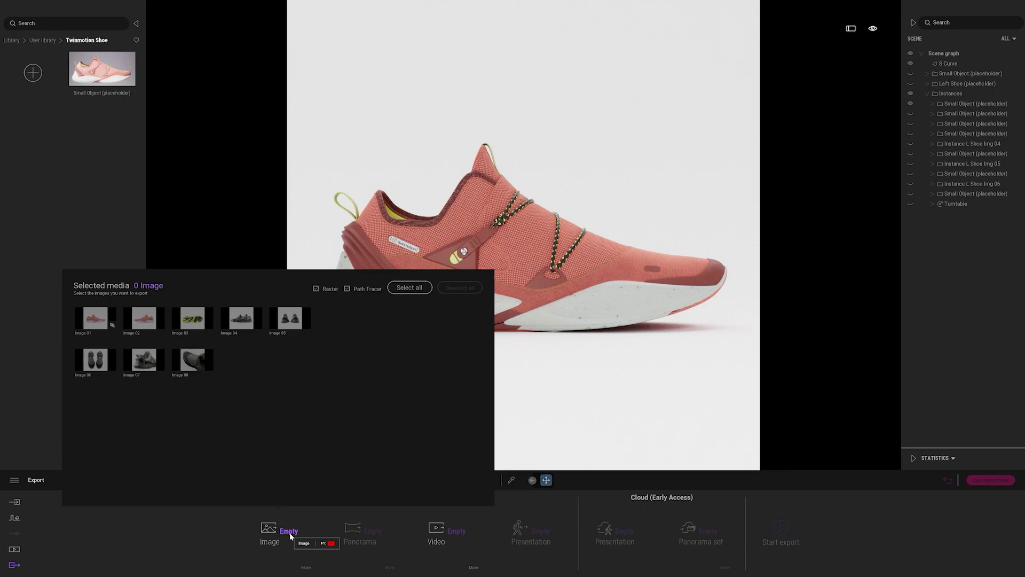
left_click(94, 320)
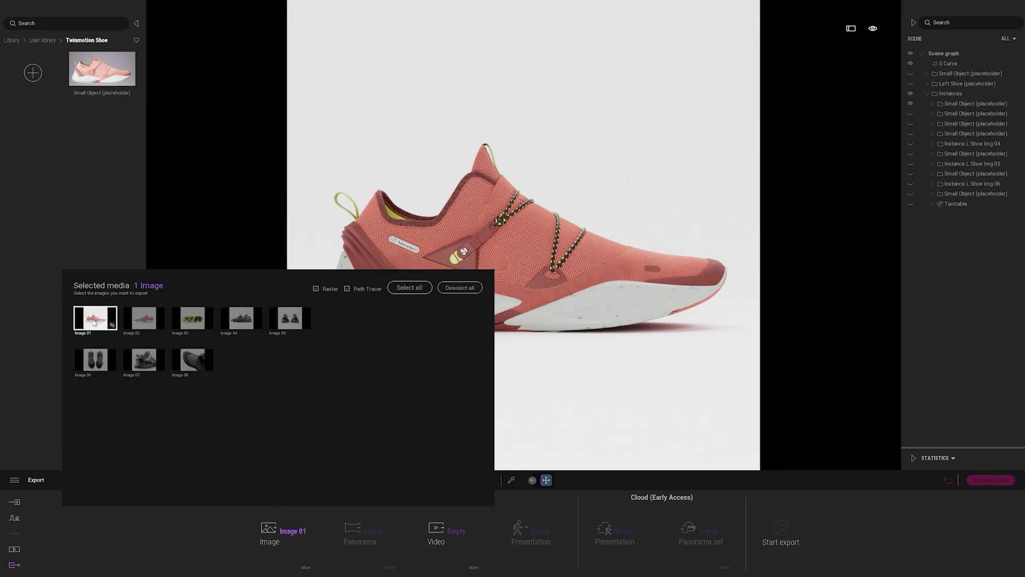
left_click(781, 528)
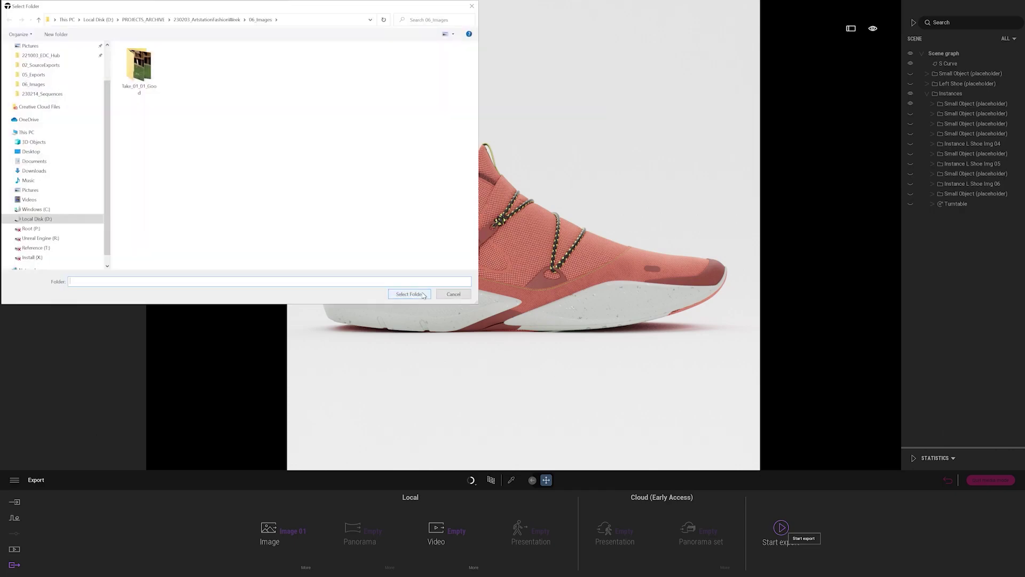
left_click(415, 294)
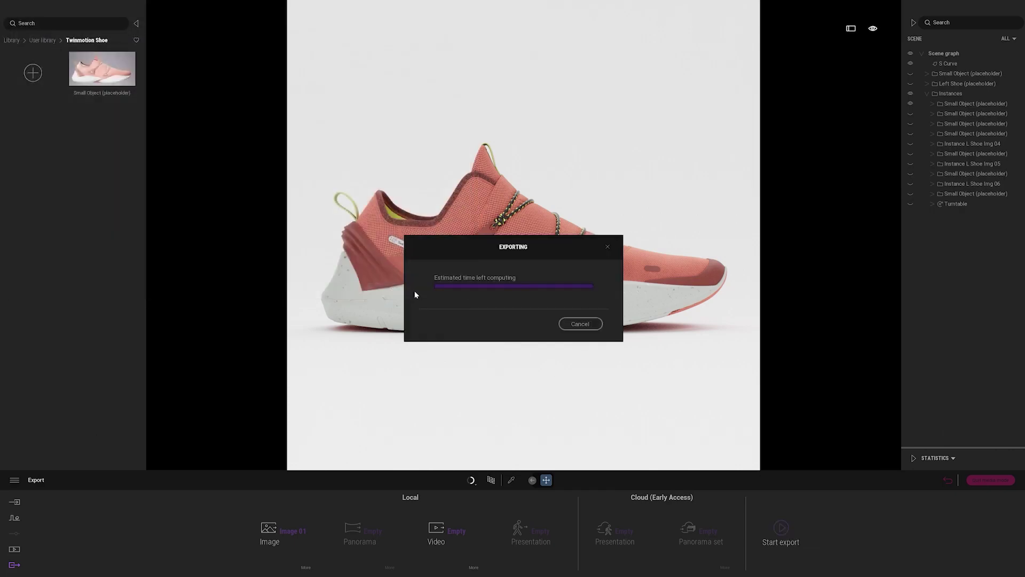